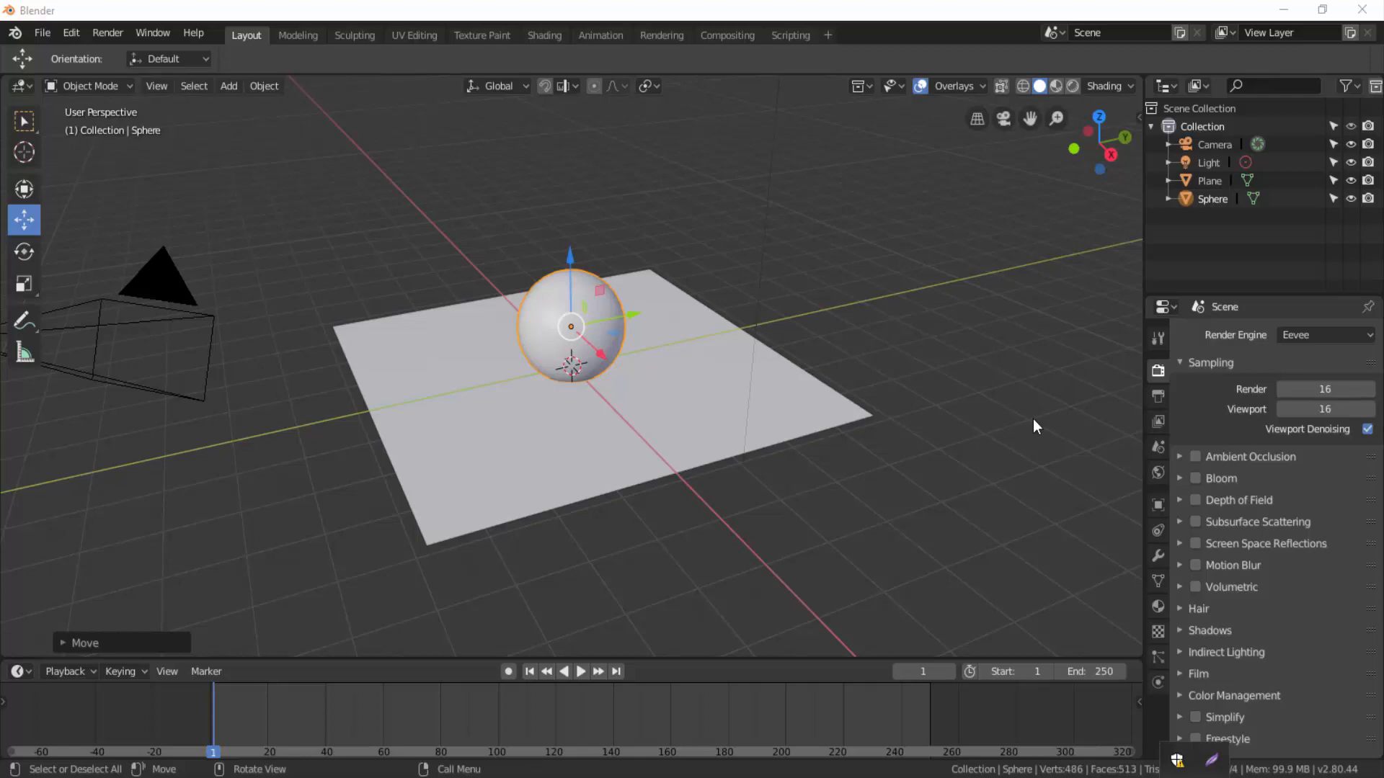
Add a new material to the sphere and name it "material da esfera"
mouse_move(757, 526)
middle_down()
mouse_move(821, 531)
mouse_move(763, 513)
middle_up()
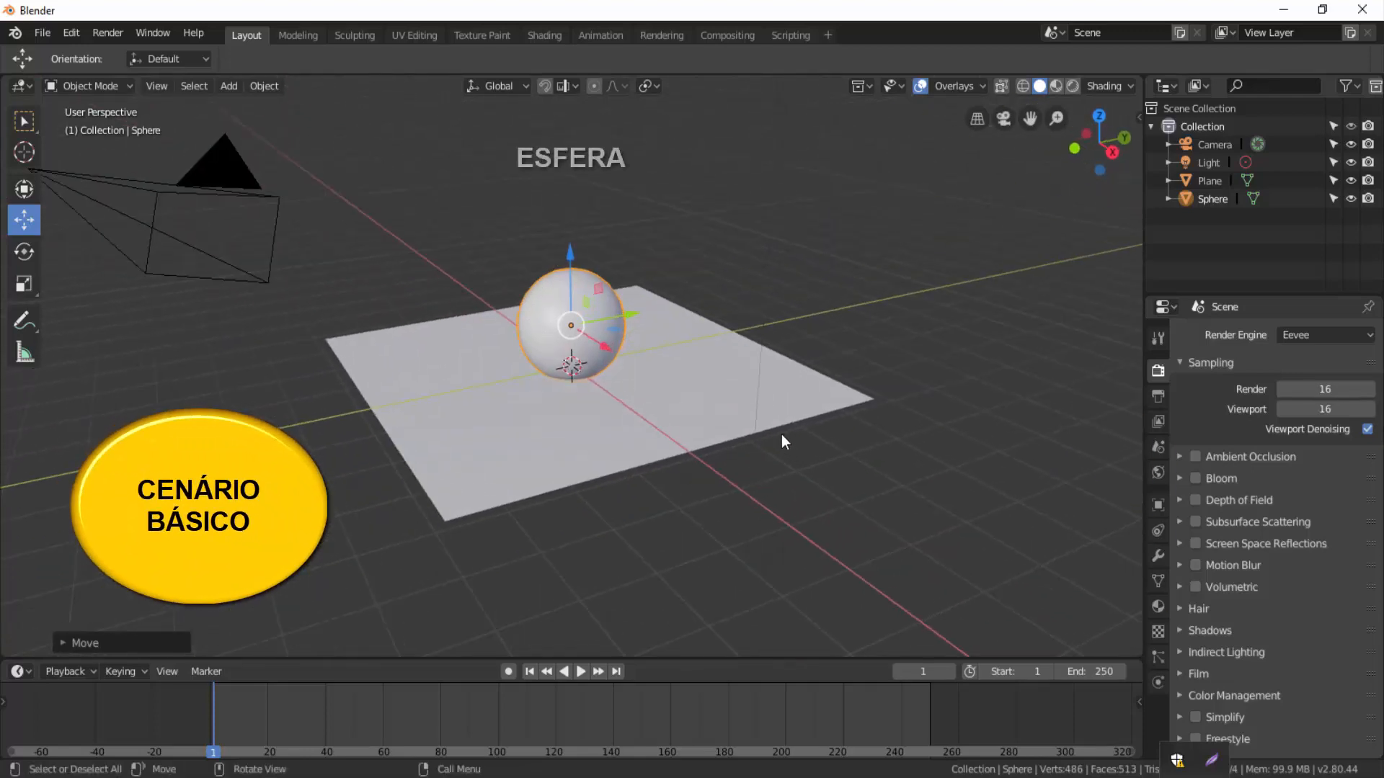
scroll(781, 434, up, 3)
scroll(789, 432, down, 1)
scroll(750, 436, down, 2)
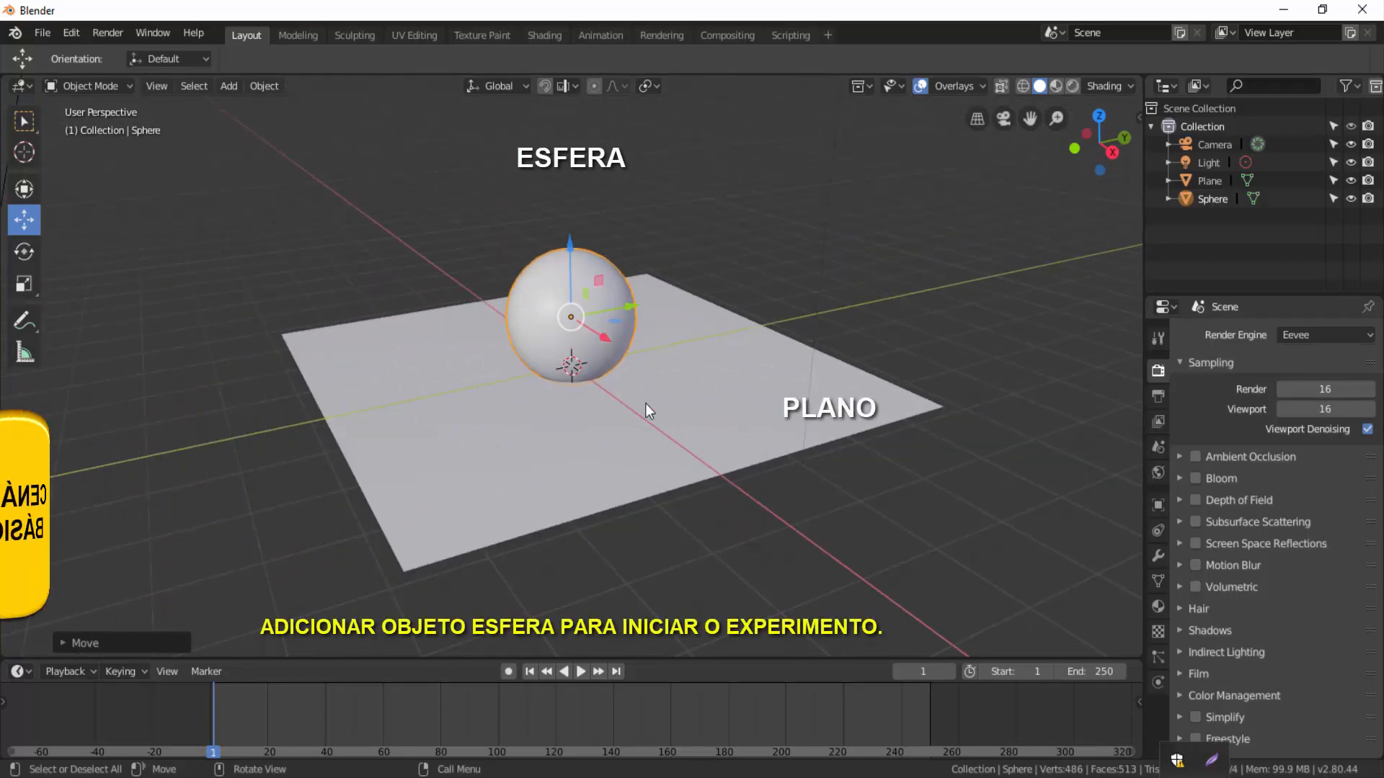
click(587, 255)
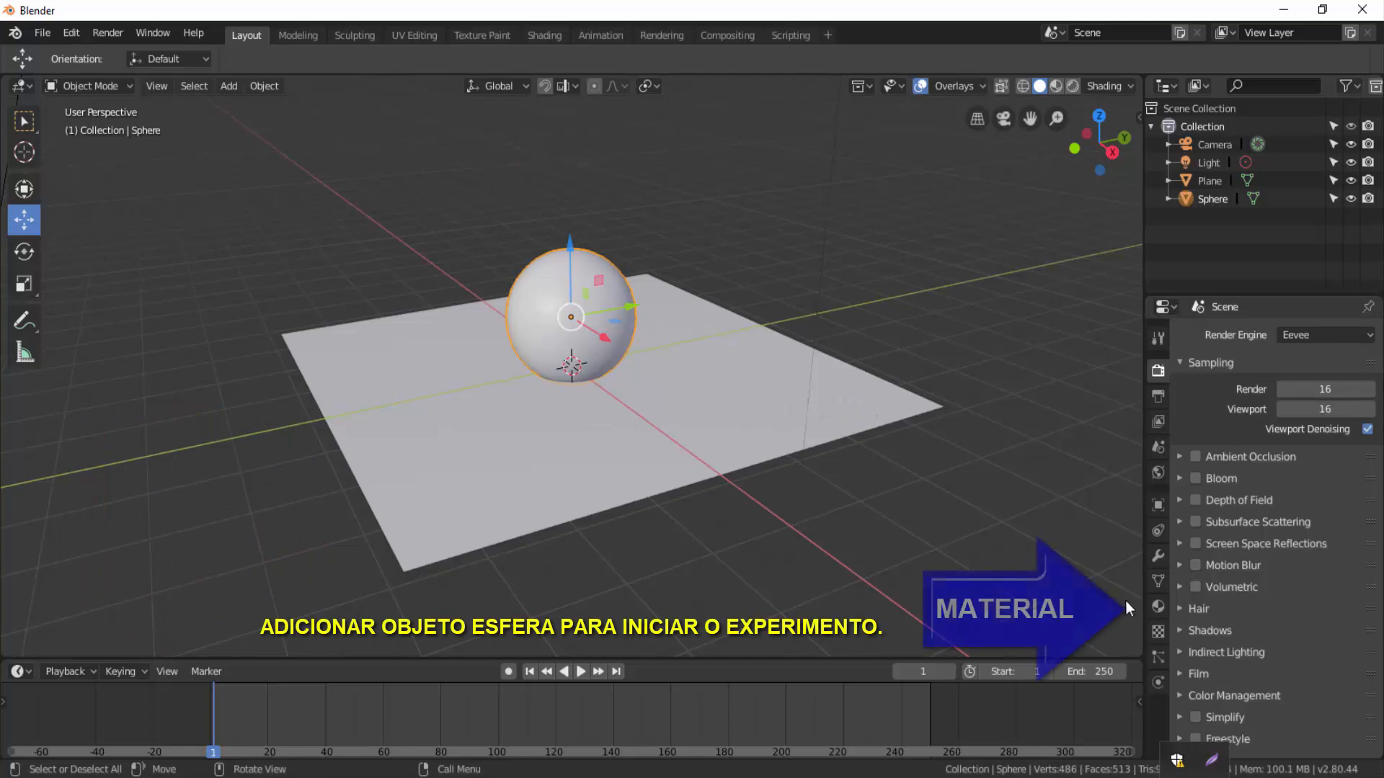
click(1157, 607)
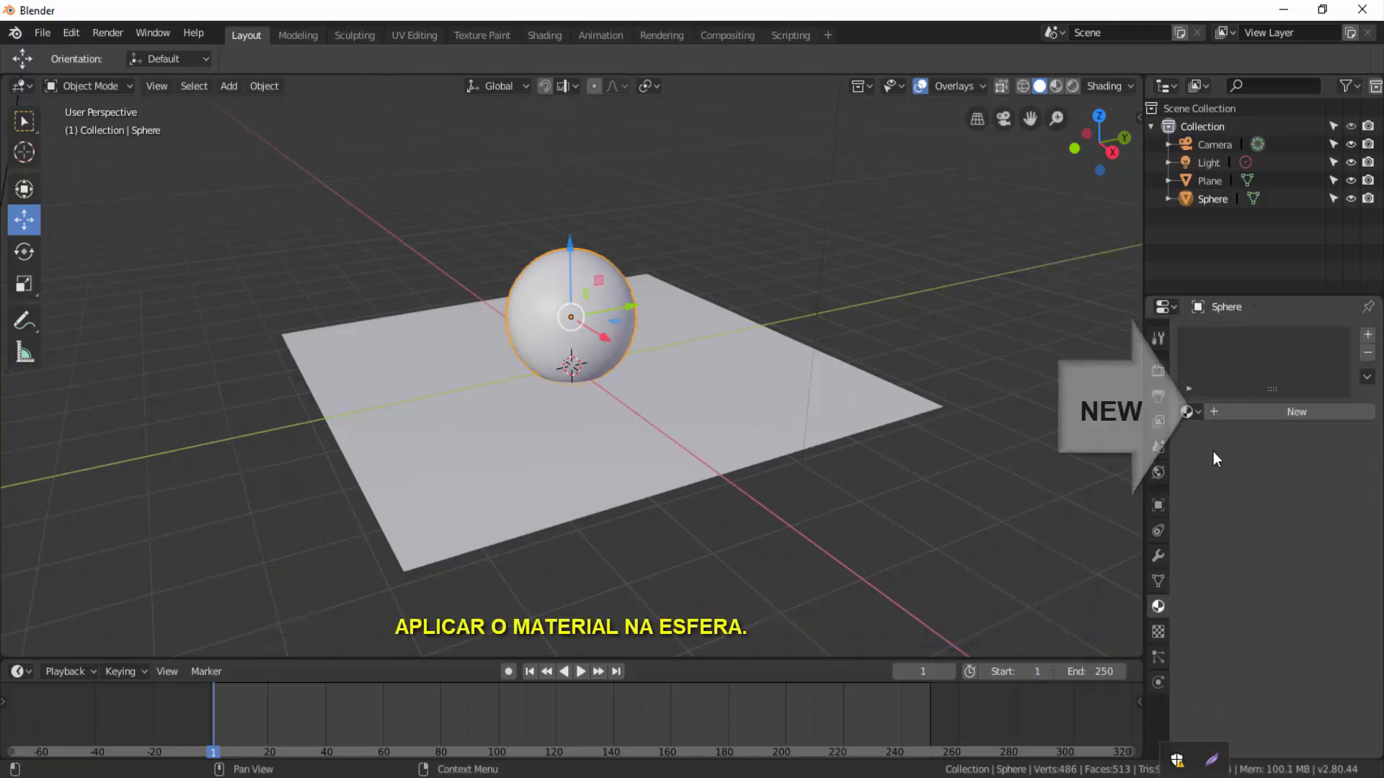
click(1297, 412)
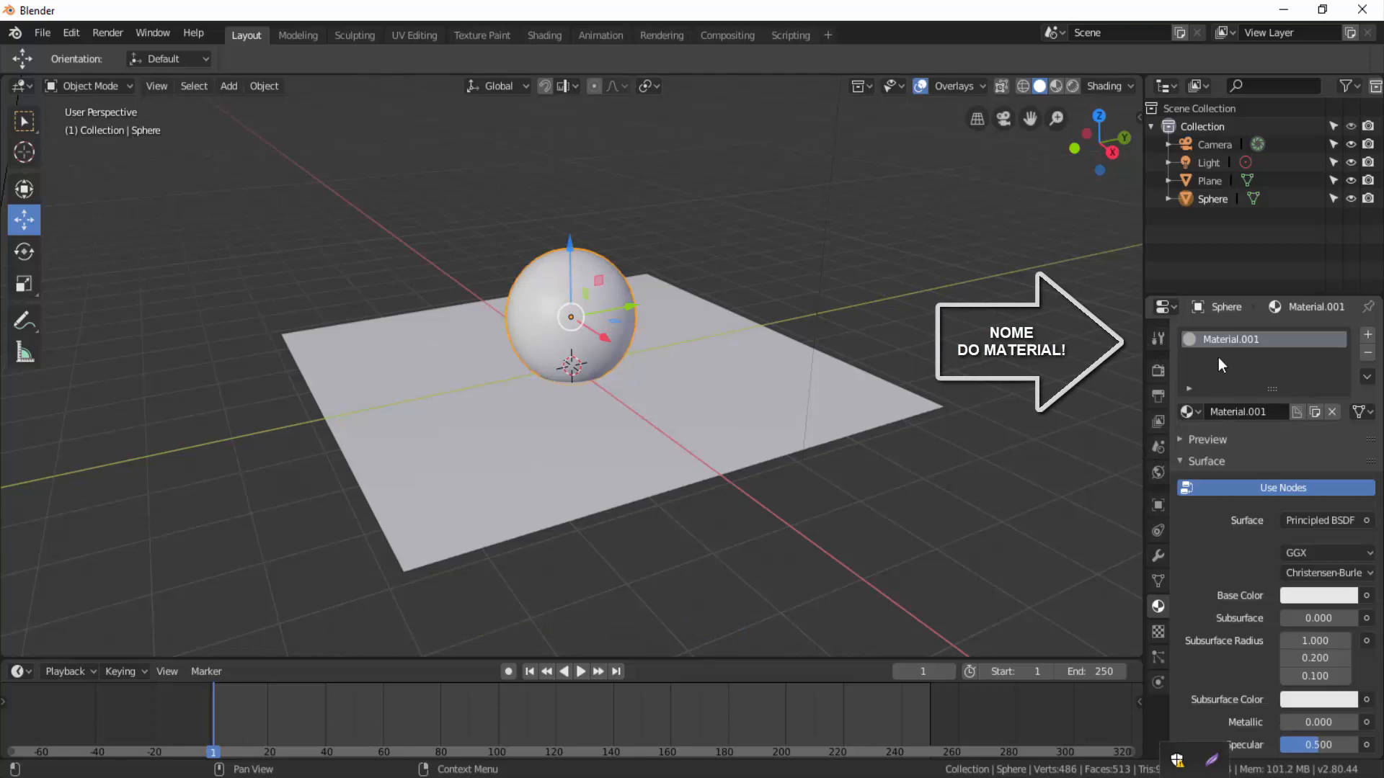
double_click(1212, 336)
text(material da esfera)
key(Return)
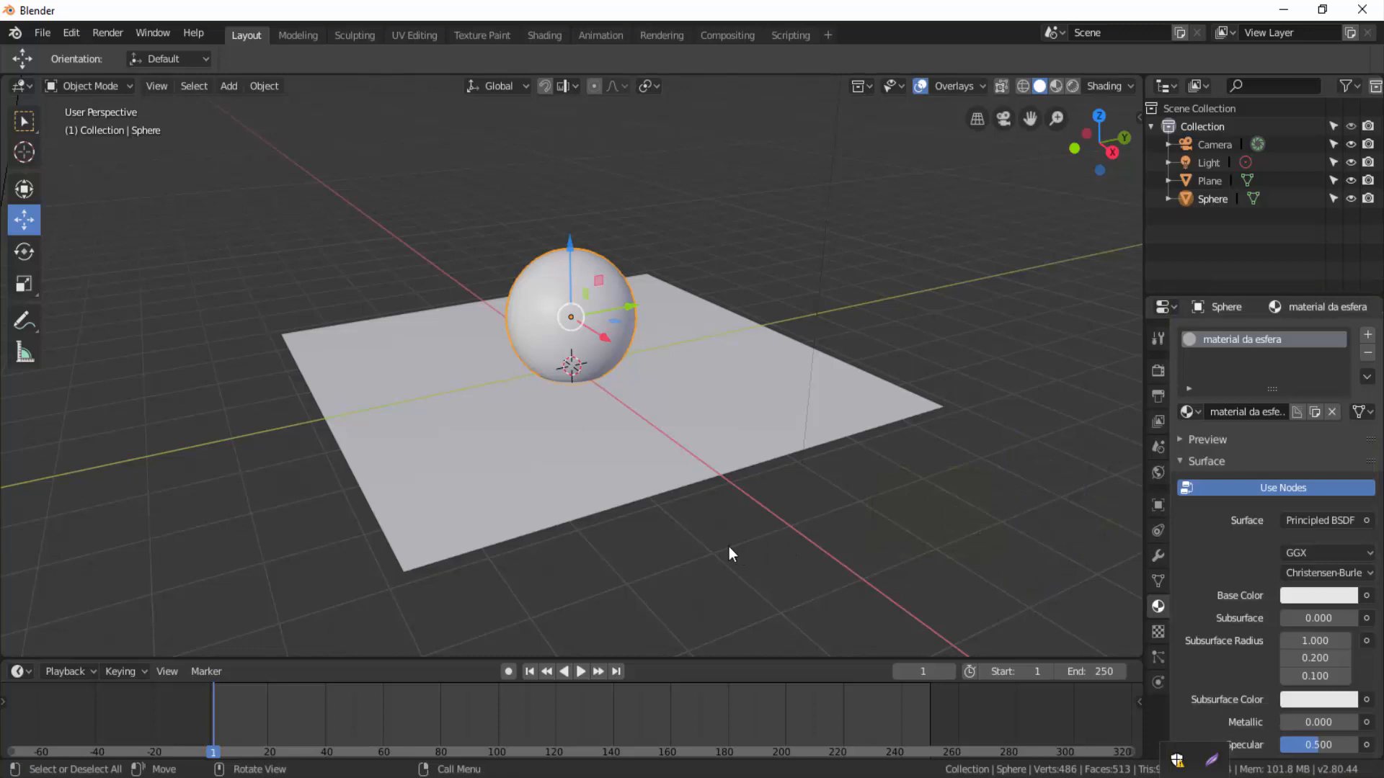
Enlarge the timeline area upward and turn it into a Shader Editor
drag(690, 659, 562, 363)
click(21, 365)
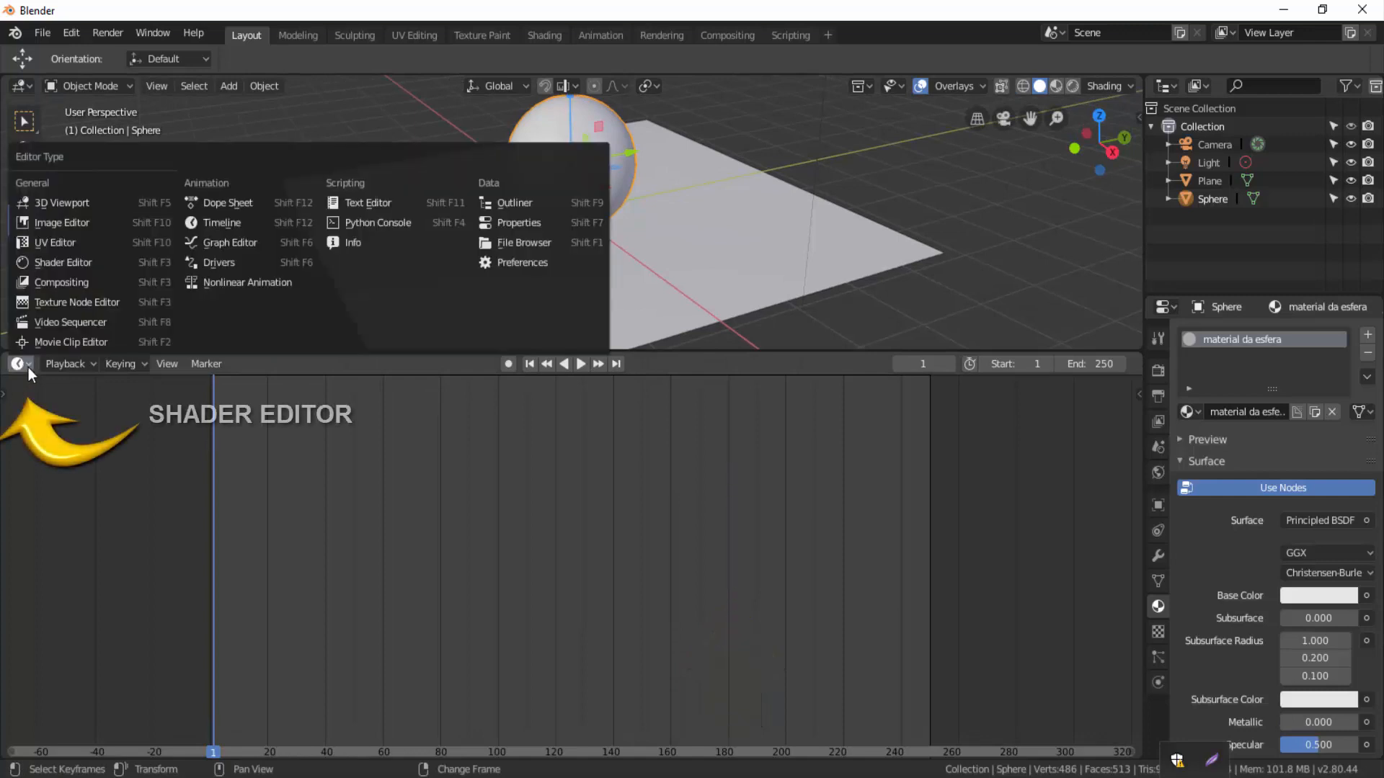
click(65, 261)
Reposition the Material Output and Principled BSDF nodes higher in the node graph, leaving space between them
click(539, 558)
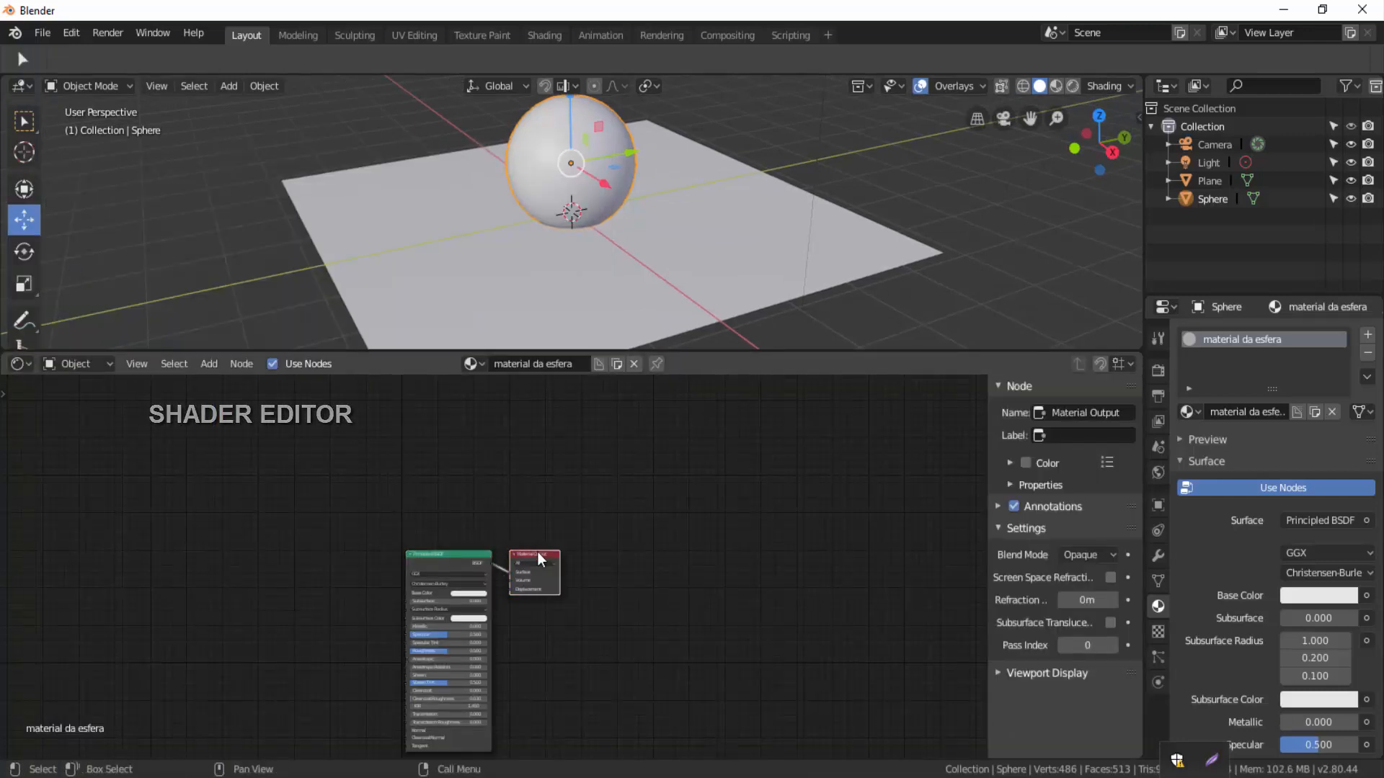
drag(539, 558, 582, 516)
click(454, 559)
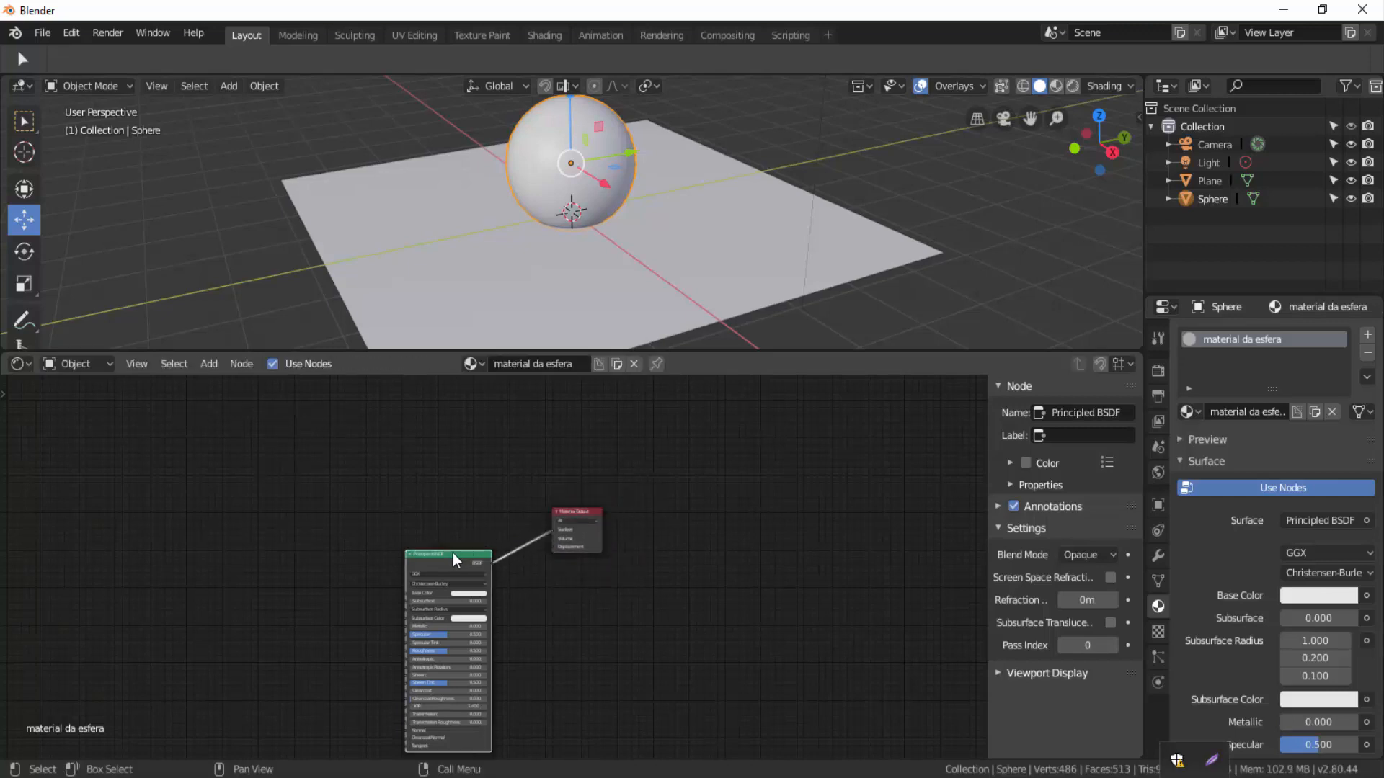
drag(454, 559, 496, 519)
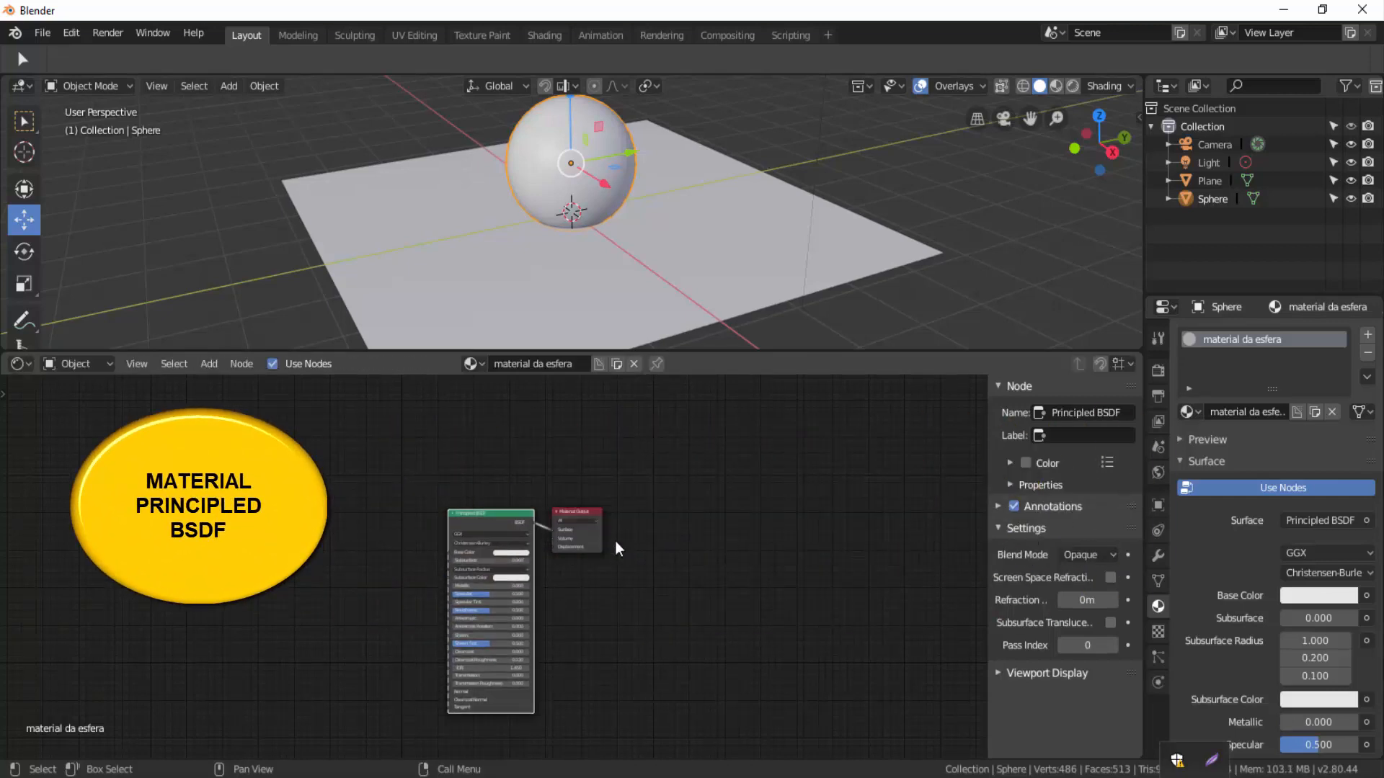
scroll(616, 570, up, 4)
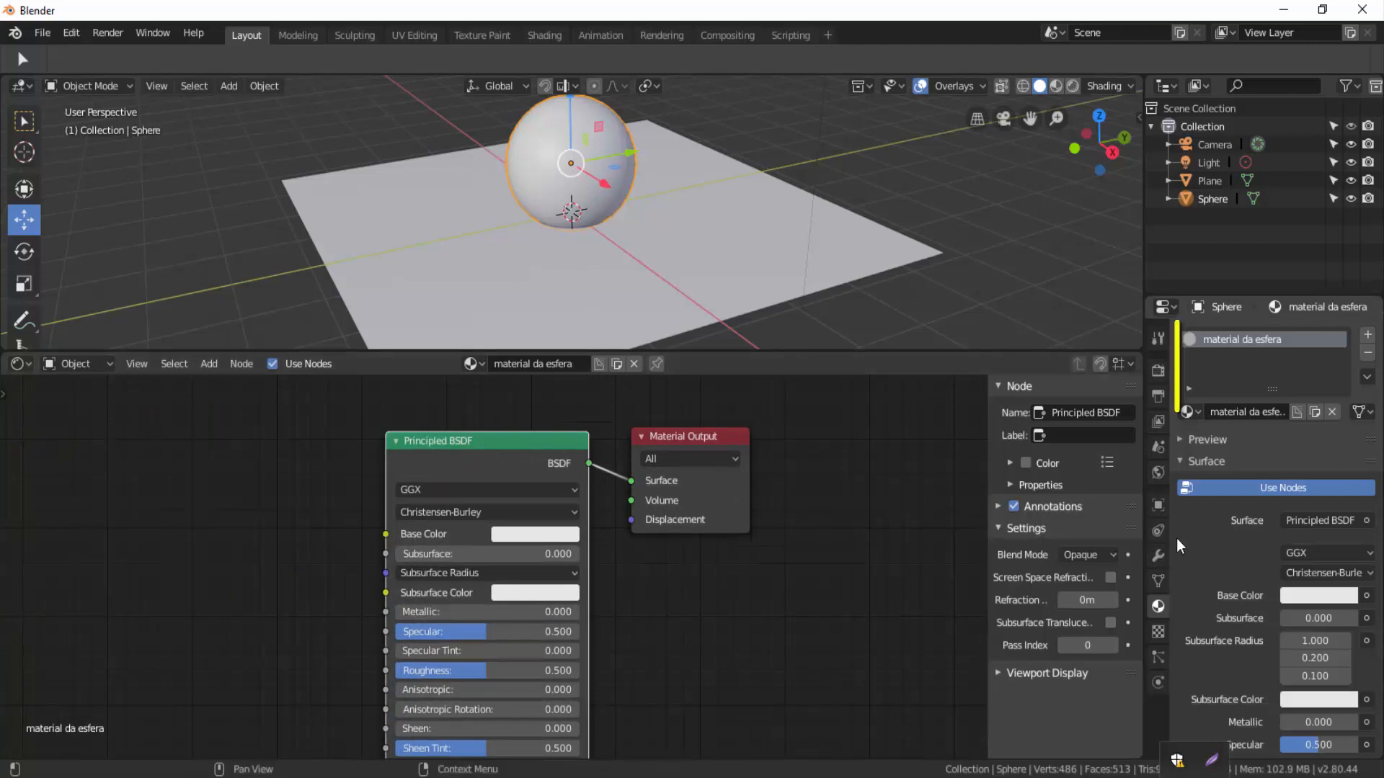
scroll(1201, 527, down, 3)
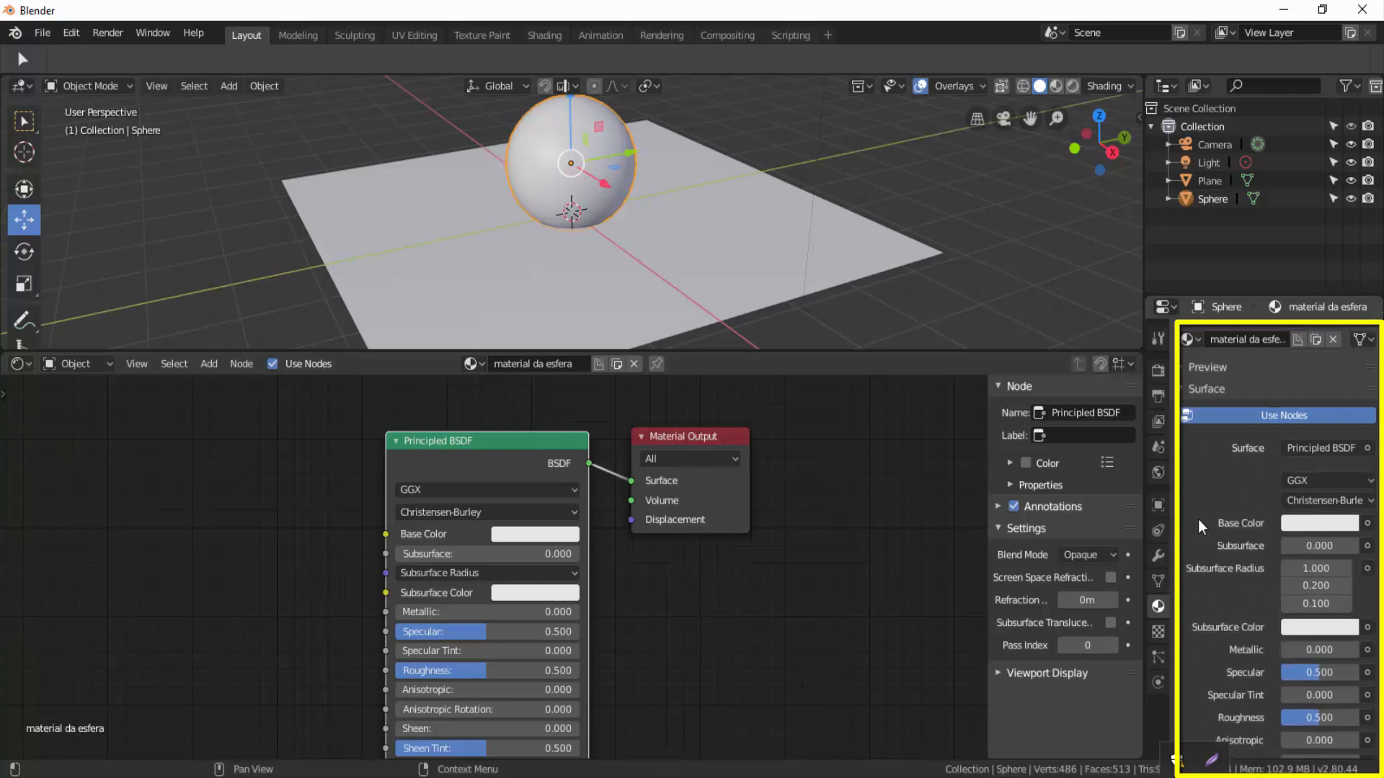
scroll(1201, 527, down, 8)
scroll(1204, 531, up, 11)
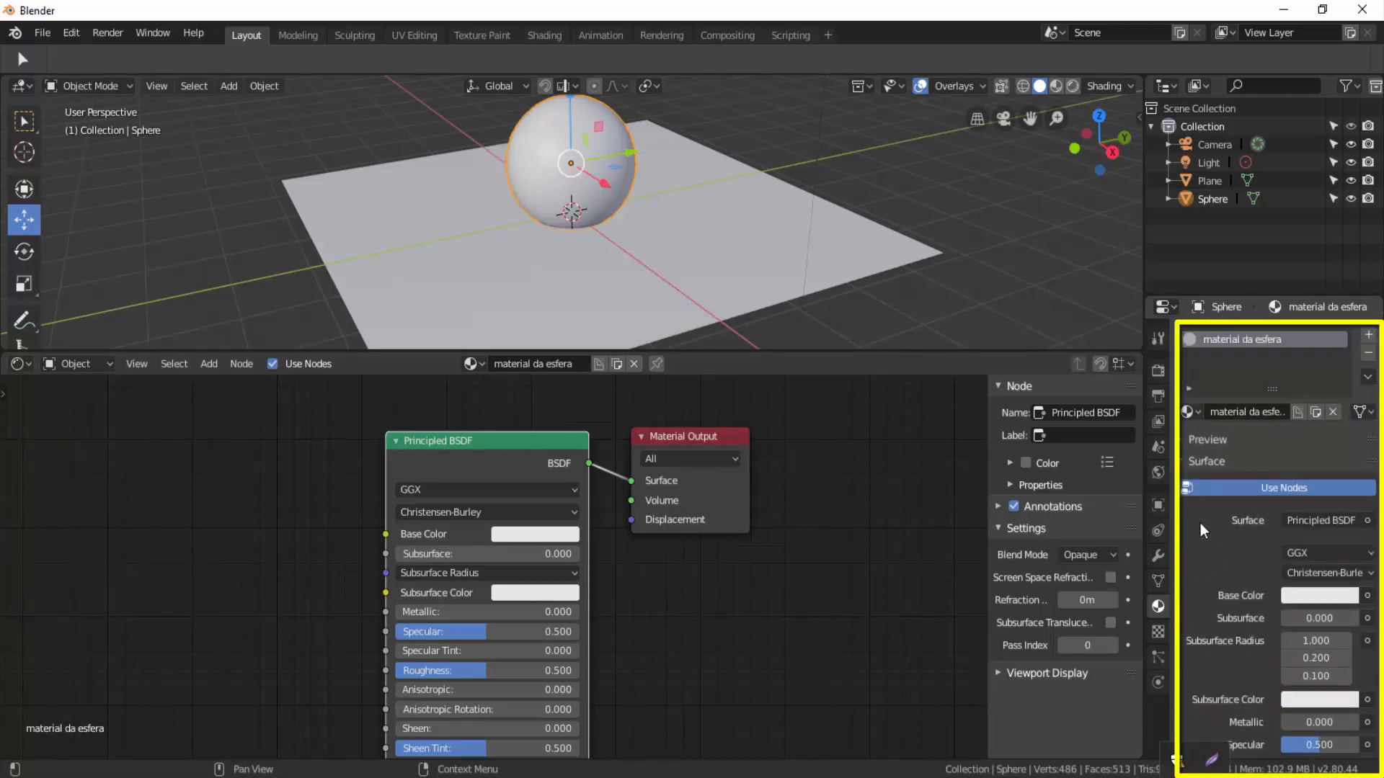
drag(418, 438, 444, 426)
Try Glossy BSDF as the surface shader of the sphere's material and return to Principled BSDF
click(1368, 522)
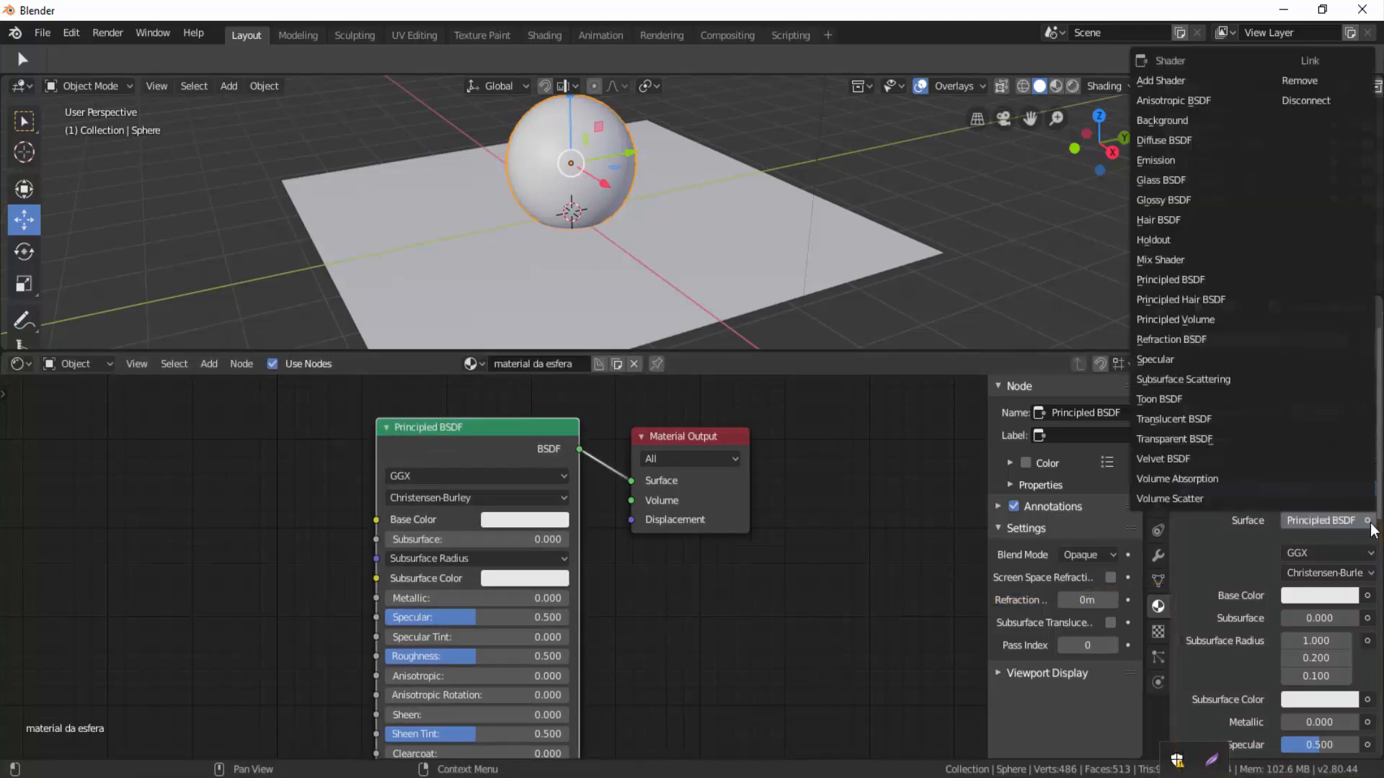
click(1170, 201)
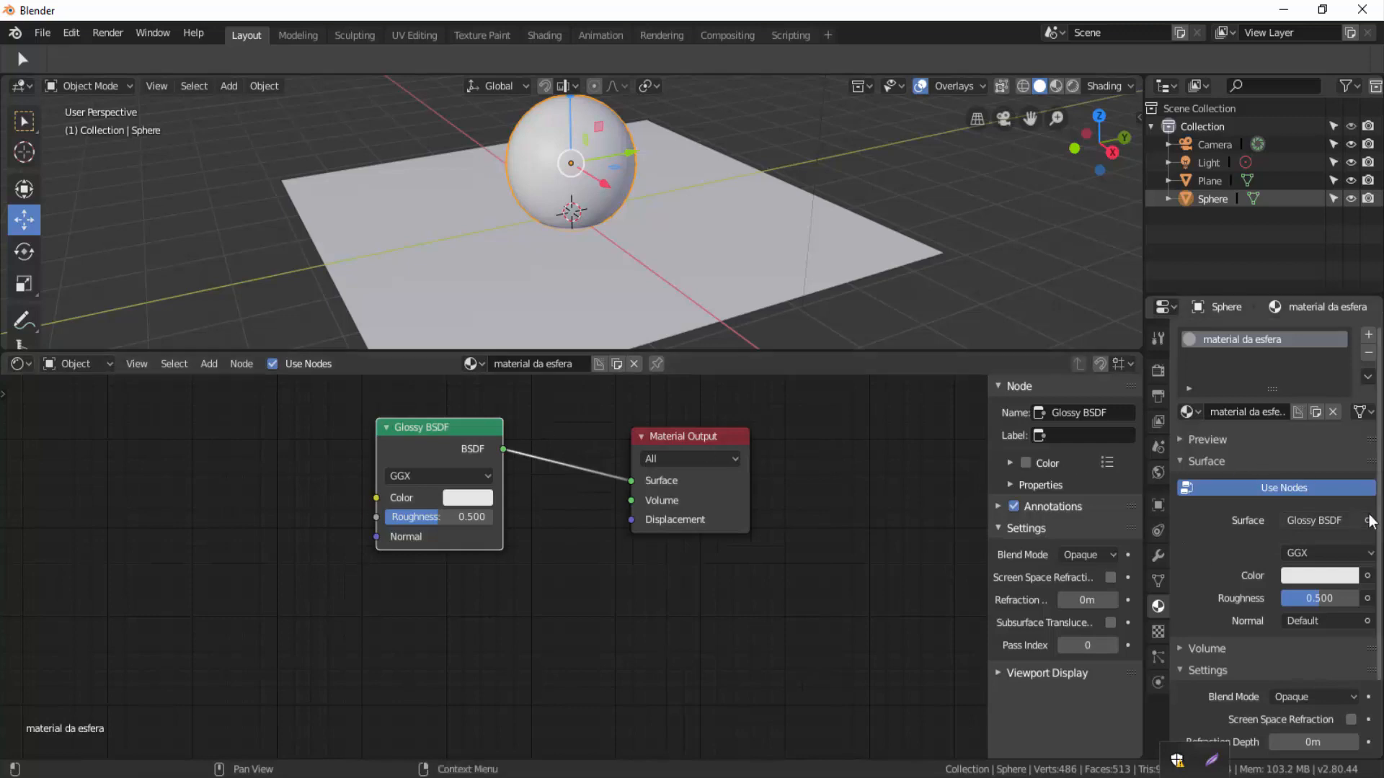
click(1326, 520)
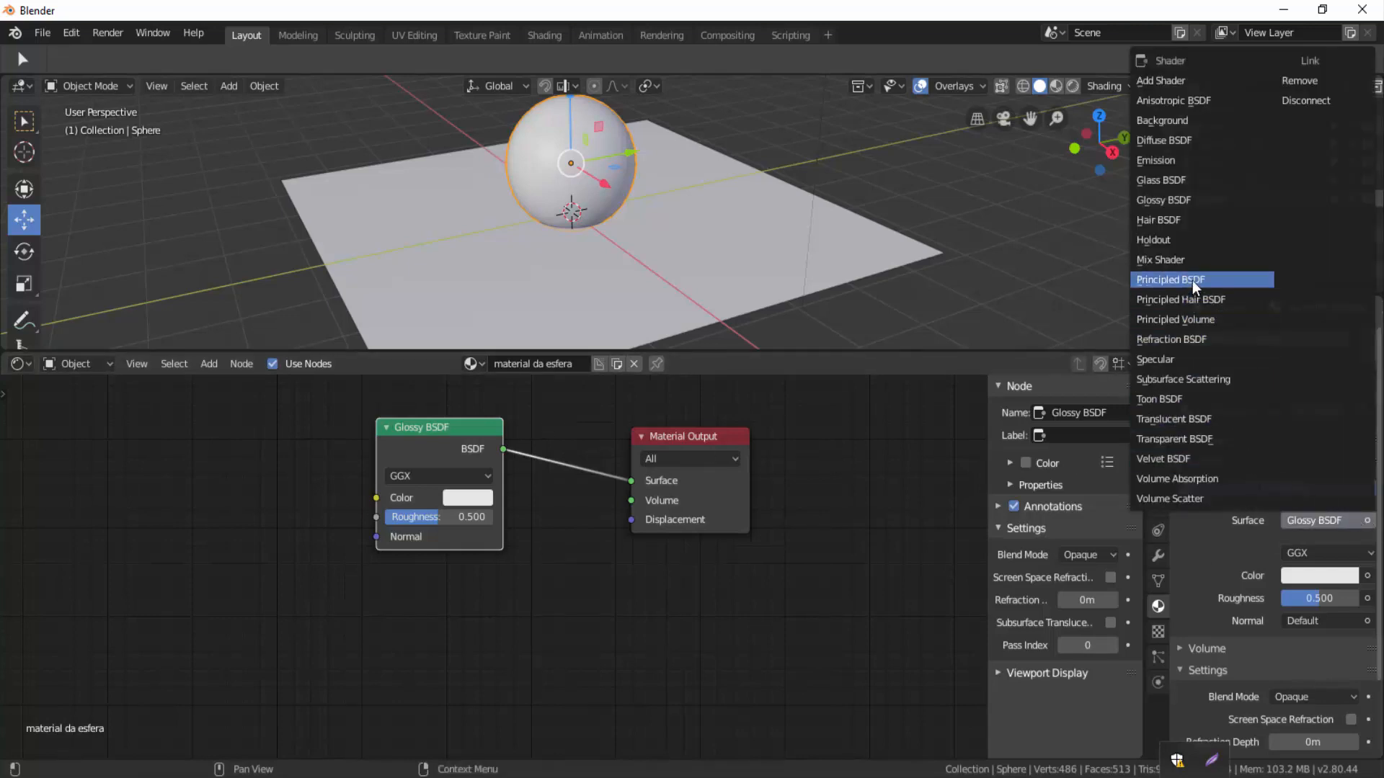
click(1170, 280)
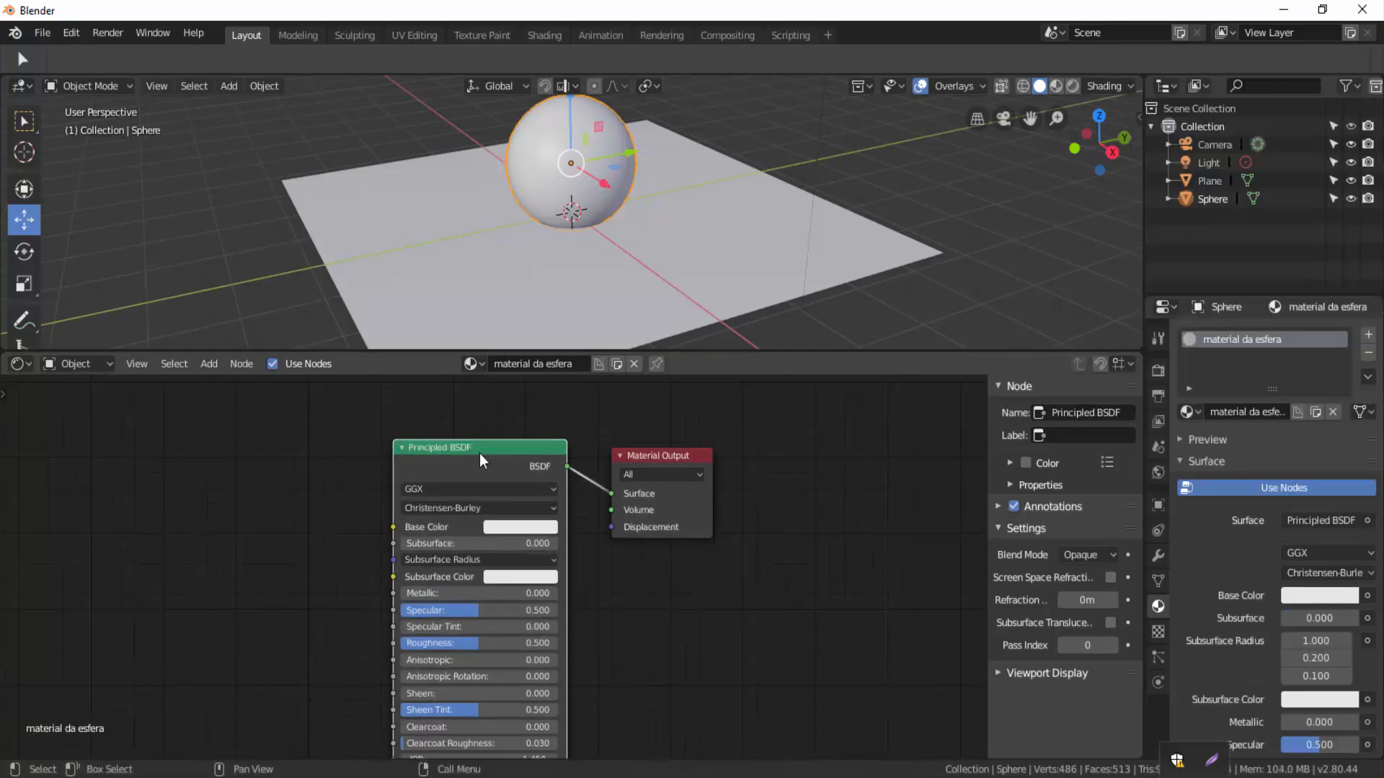
Move the Principled BSDF node up in the graph and switch the 3D viewport to LookDev shading
drag(479, 449, 483, 385)
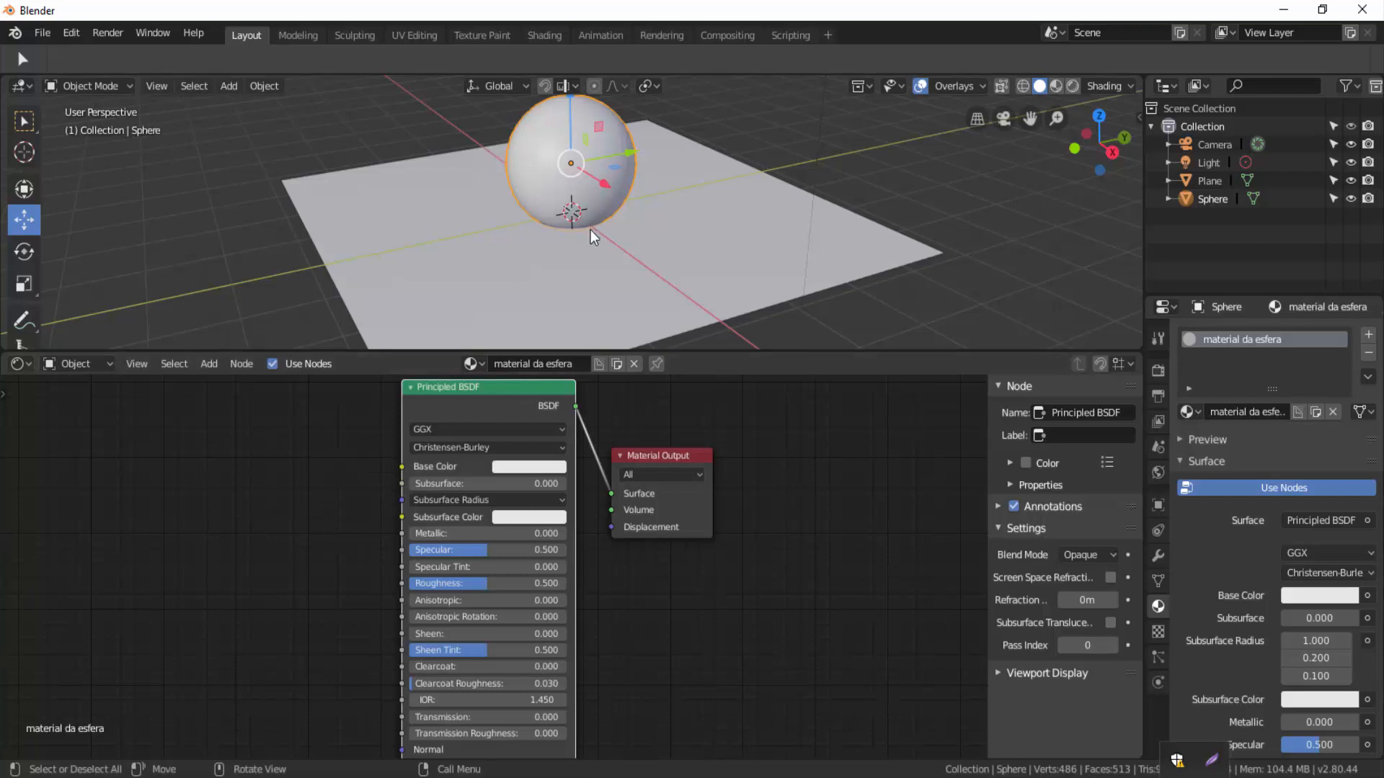
scroll(596, 229, down, 3)
middle_drag(525, 248, 555, 263)
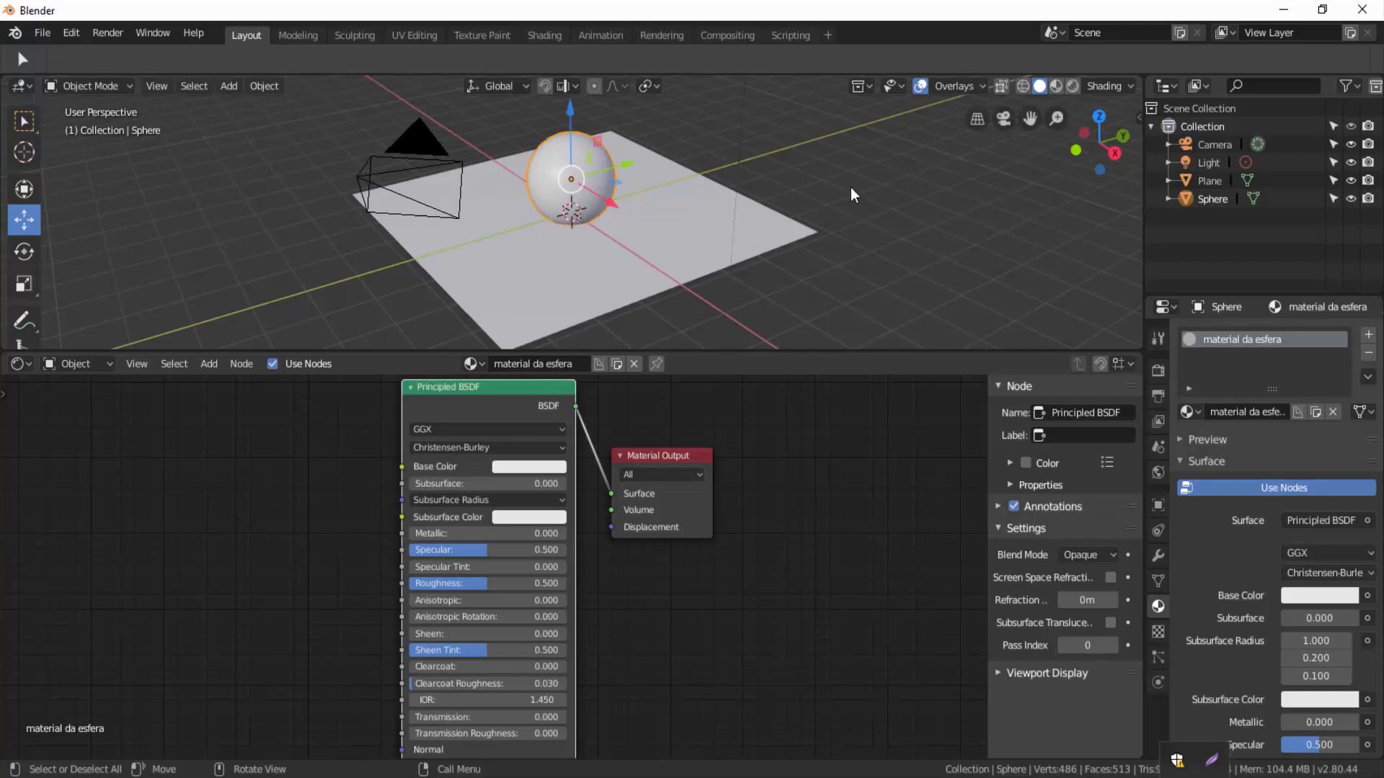
click(1057, 86)
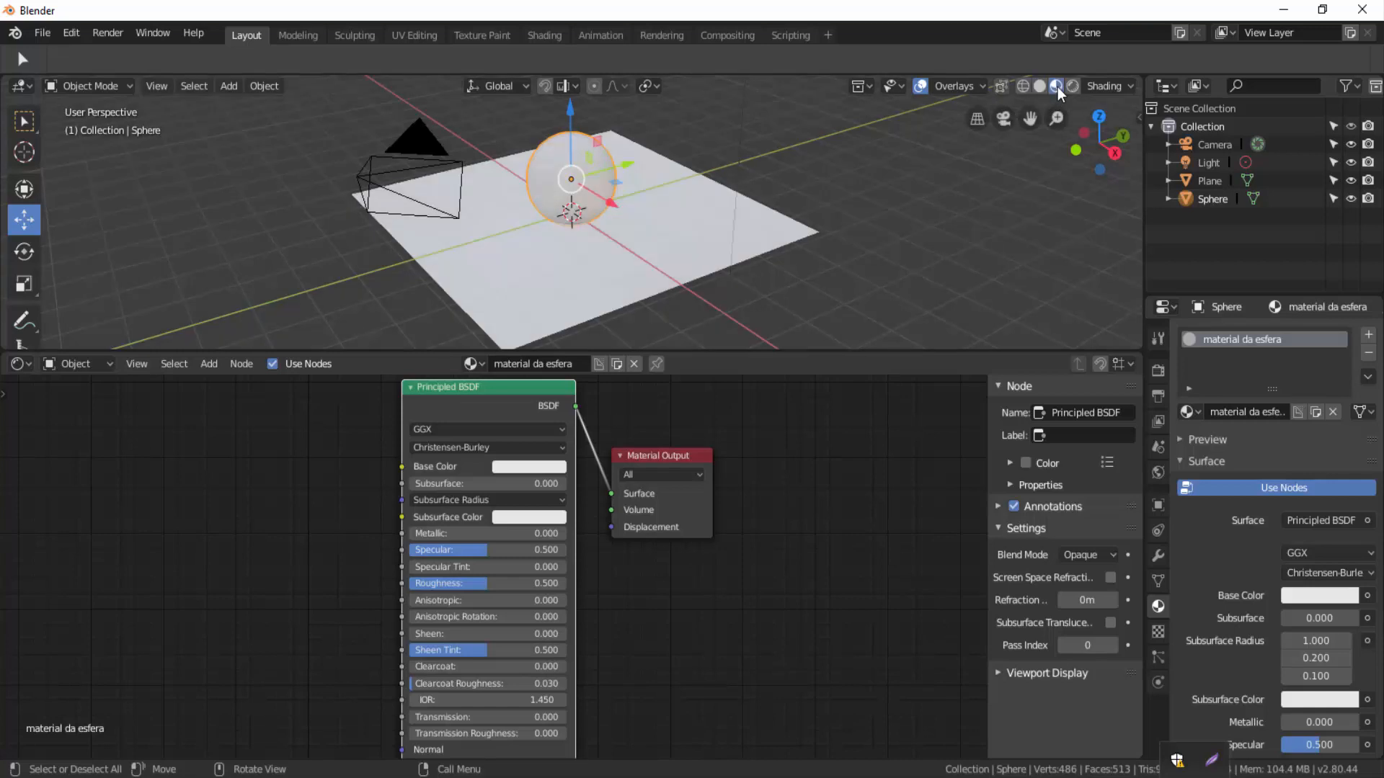
click(1074, 86)
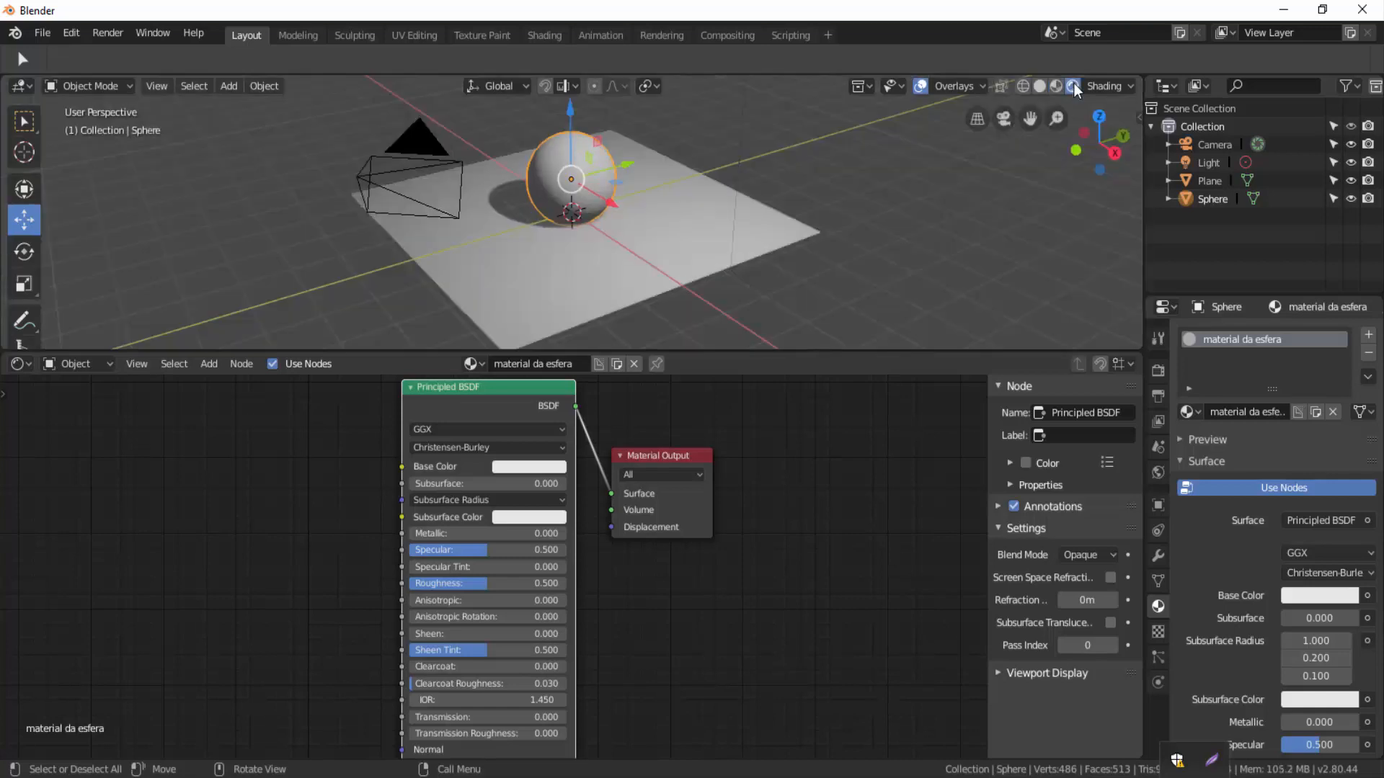
click(1056, 87)
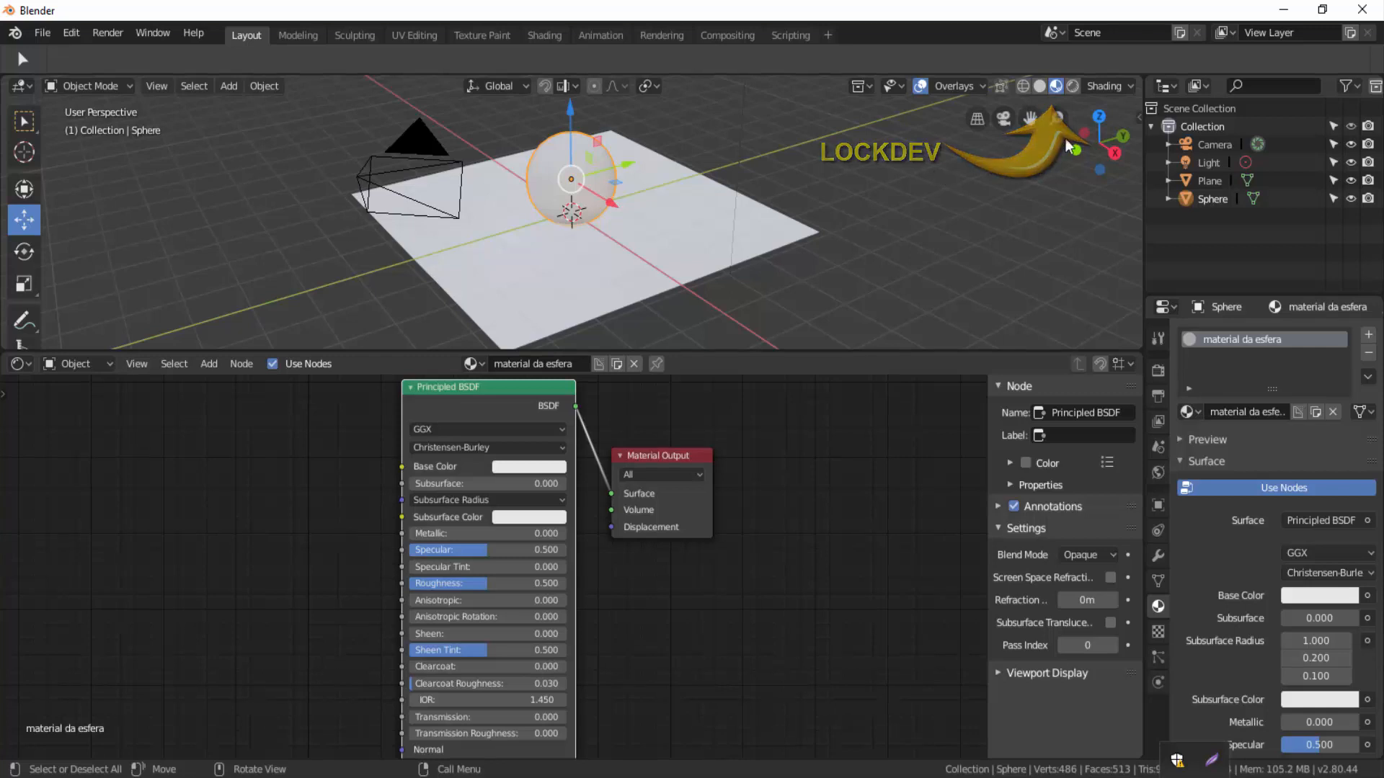
click(1107, 87)
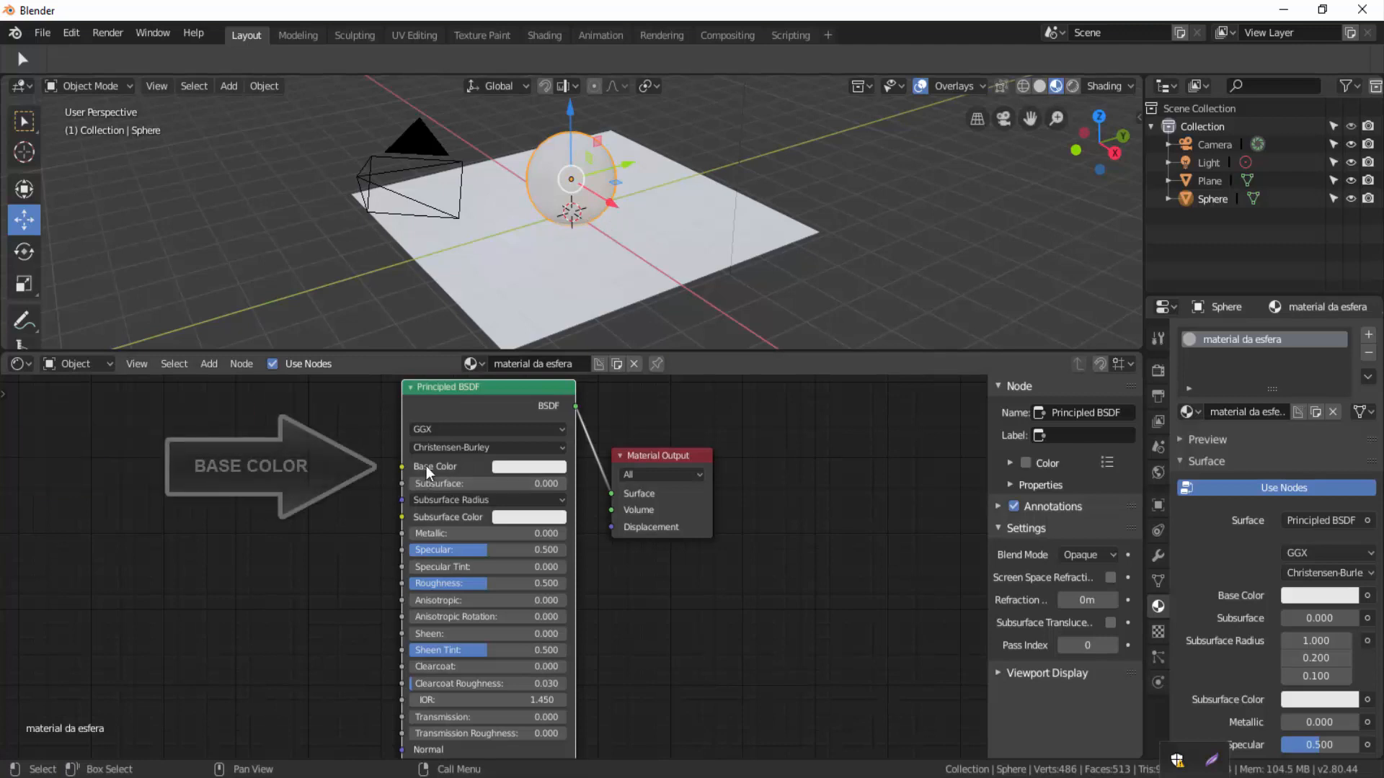
Set the Principled BSDF node's Base Color to a saturated blue
click(531, 468)
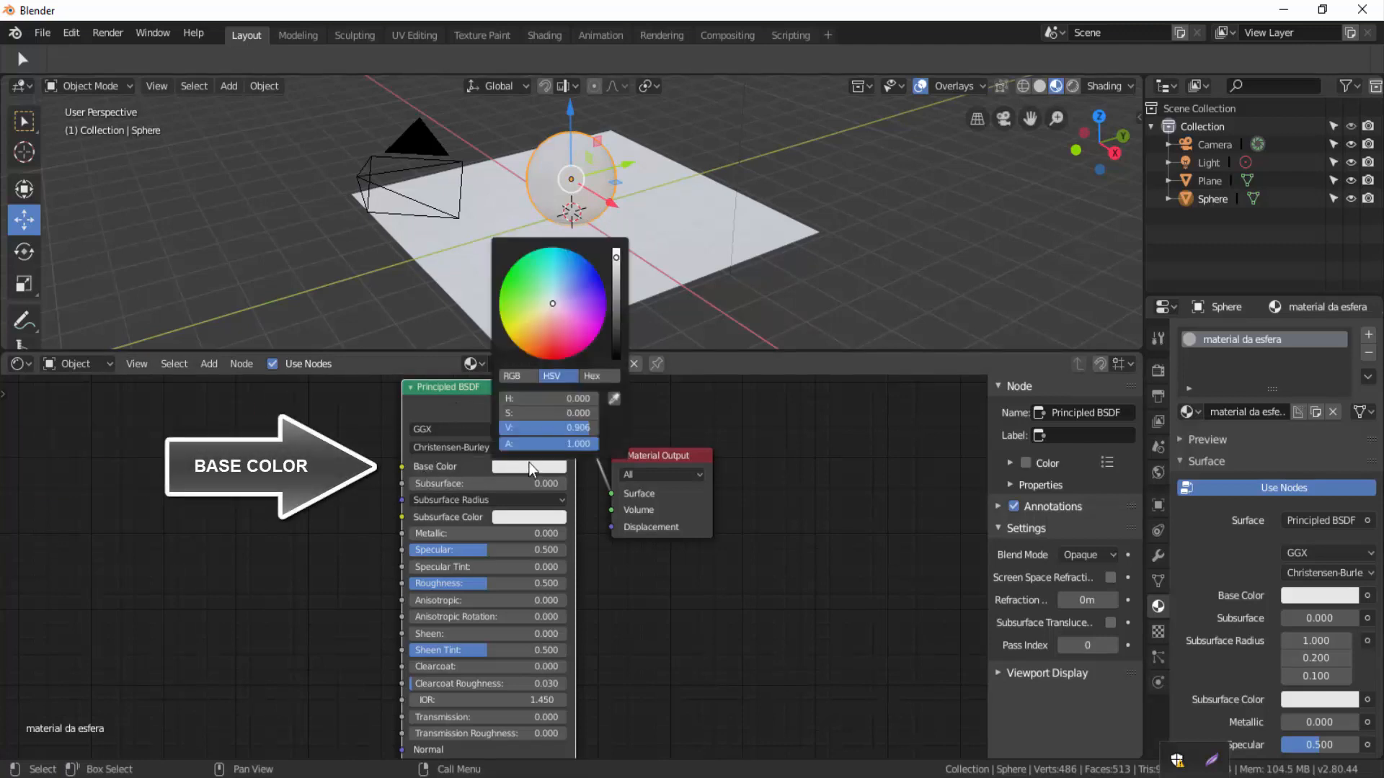
click(594, 277)
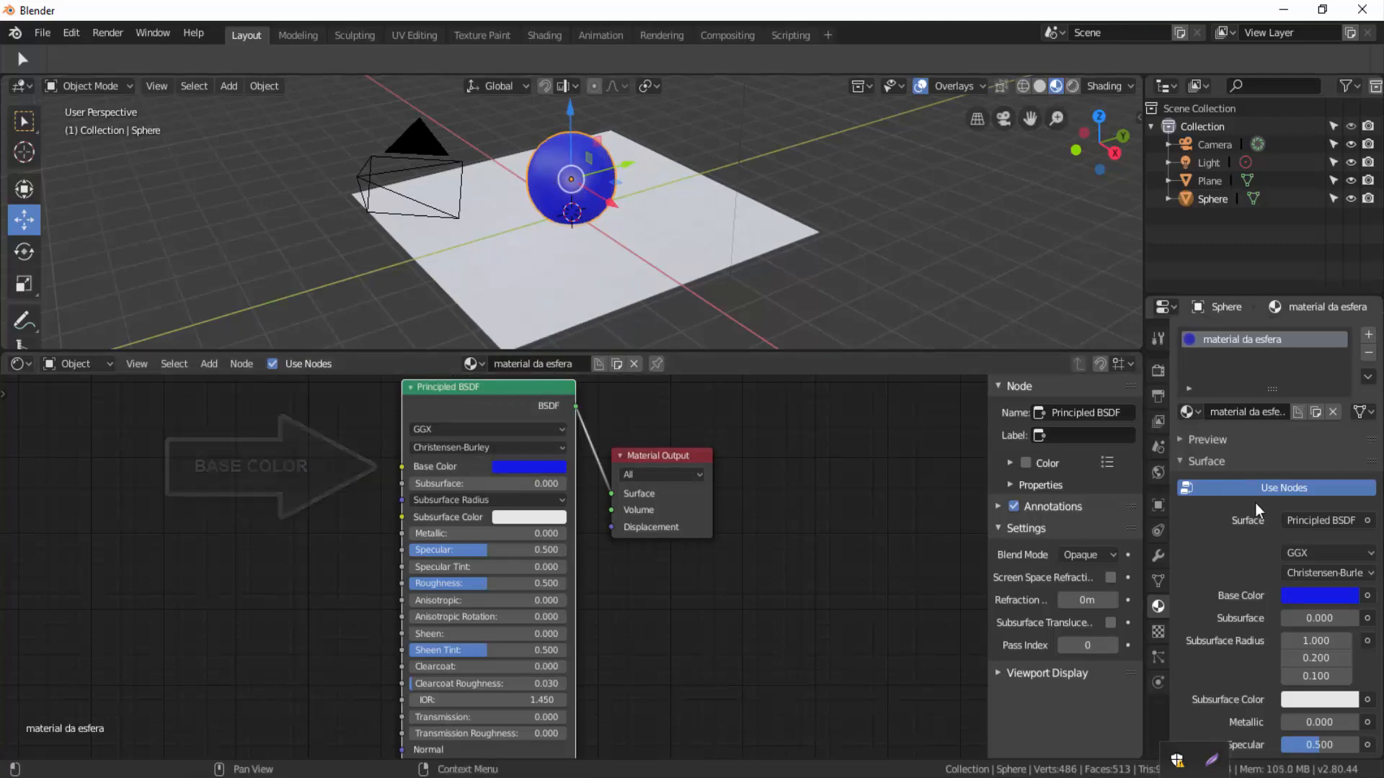
scroll(1259, 510, down, 6)
scroll(1258, 510, up, 5)
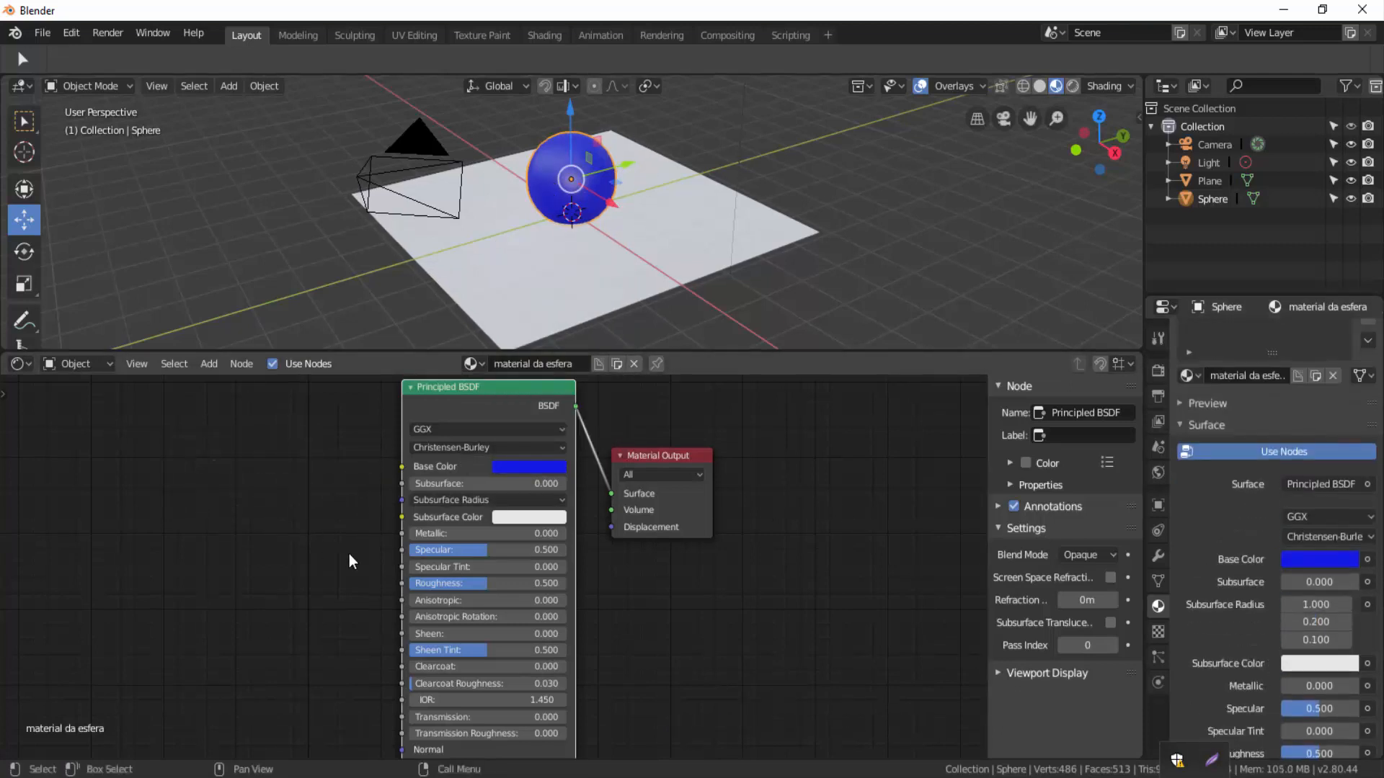
scroll(1219, 565, down, 7)
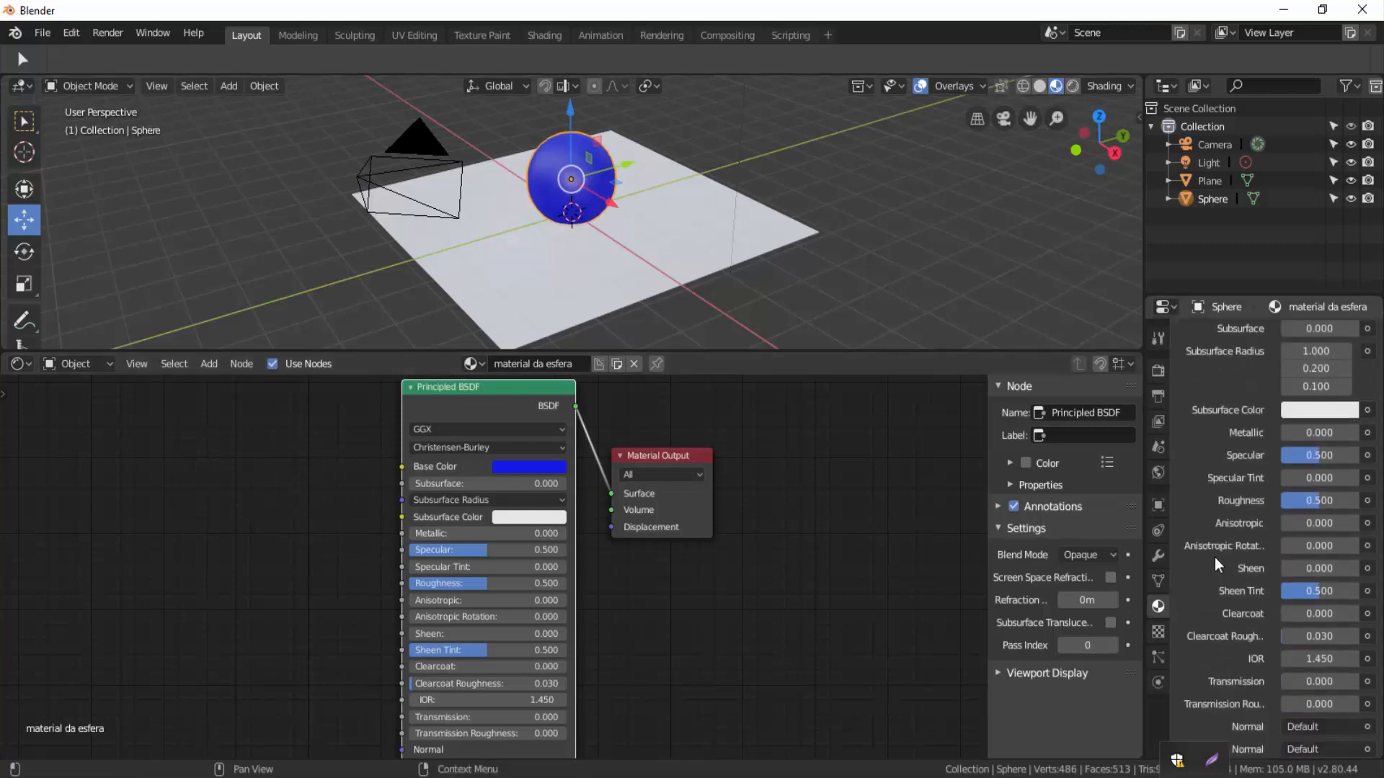
scroll(1218, 564, up, 8)
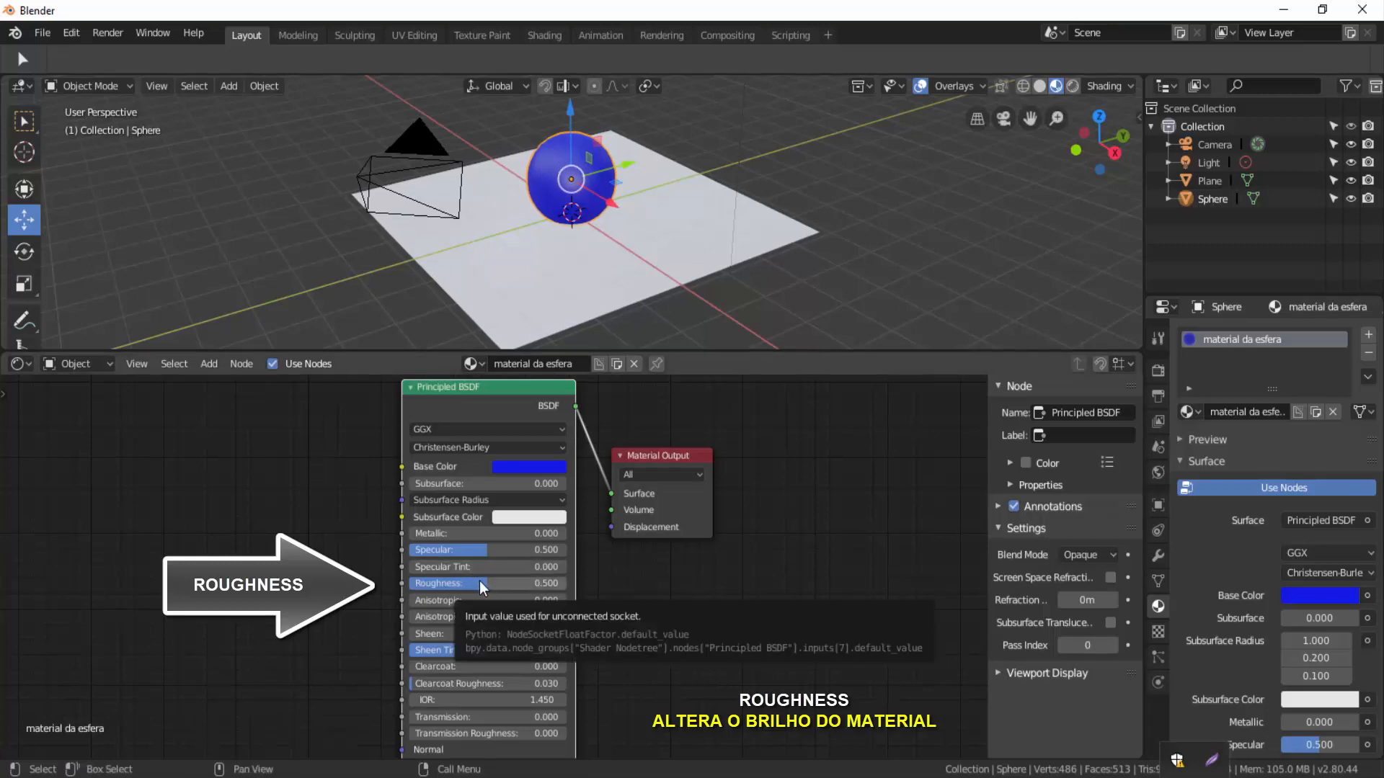
Lower the Principled BSDF's Roughness to 0.000 and view the glossy sphere up close
drag(479, 581, 404, 581)
scroll(565, 310, up, 5)
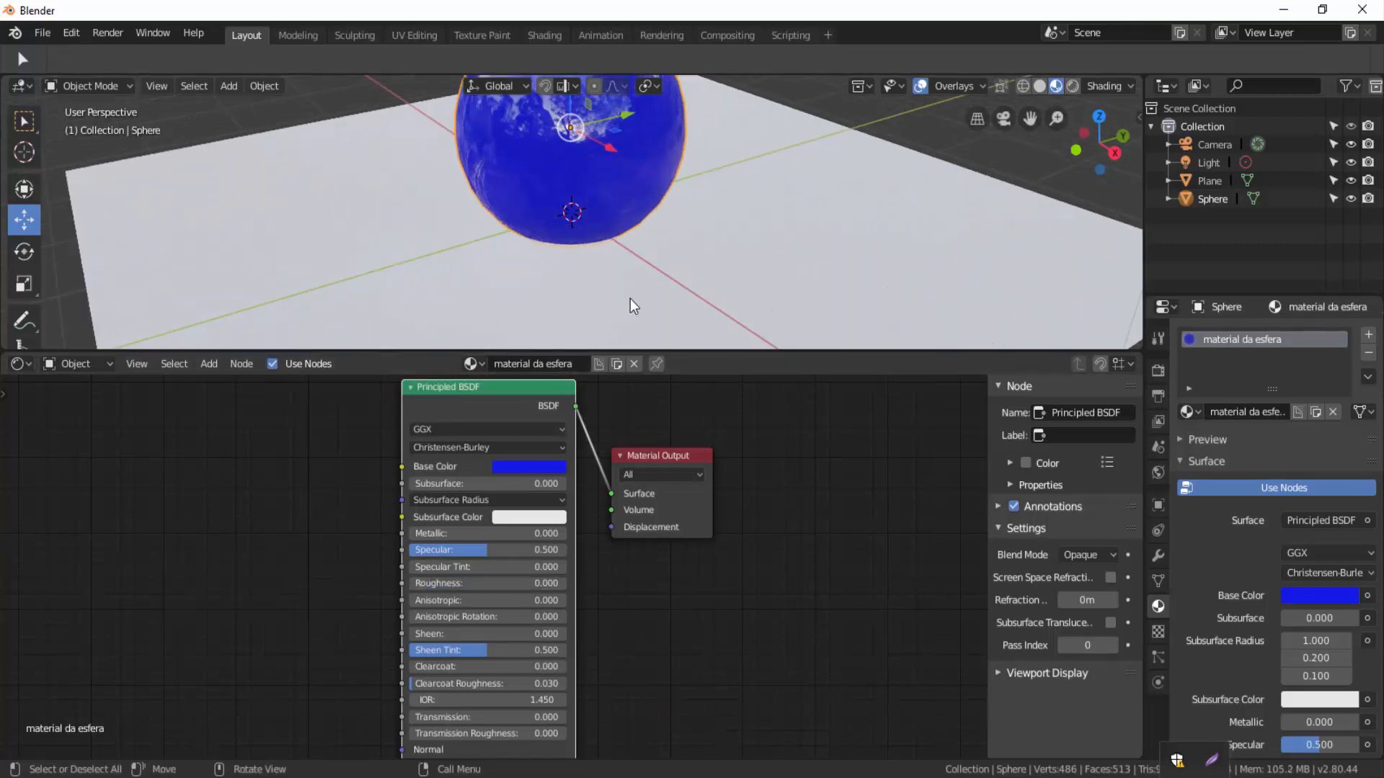
shift+middle_drag(630, 303, 623, 110)
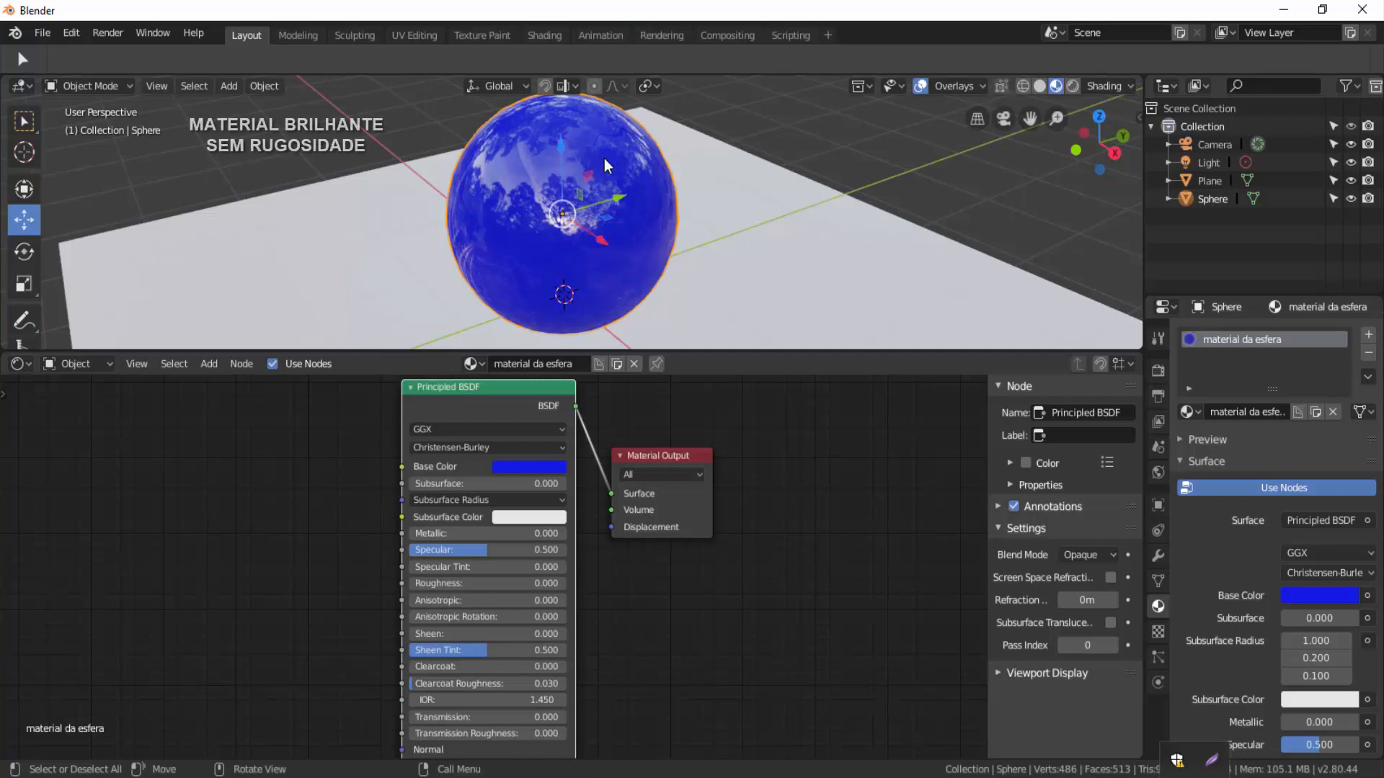
scroll(569, 285, down, 2)
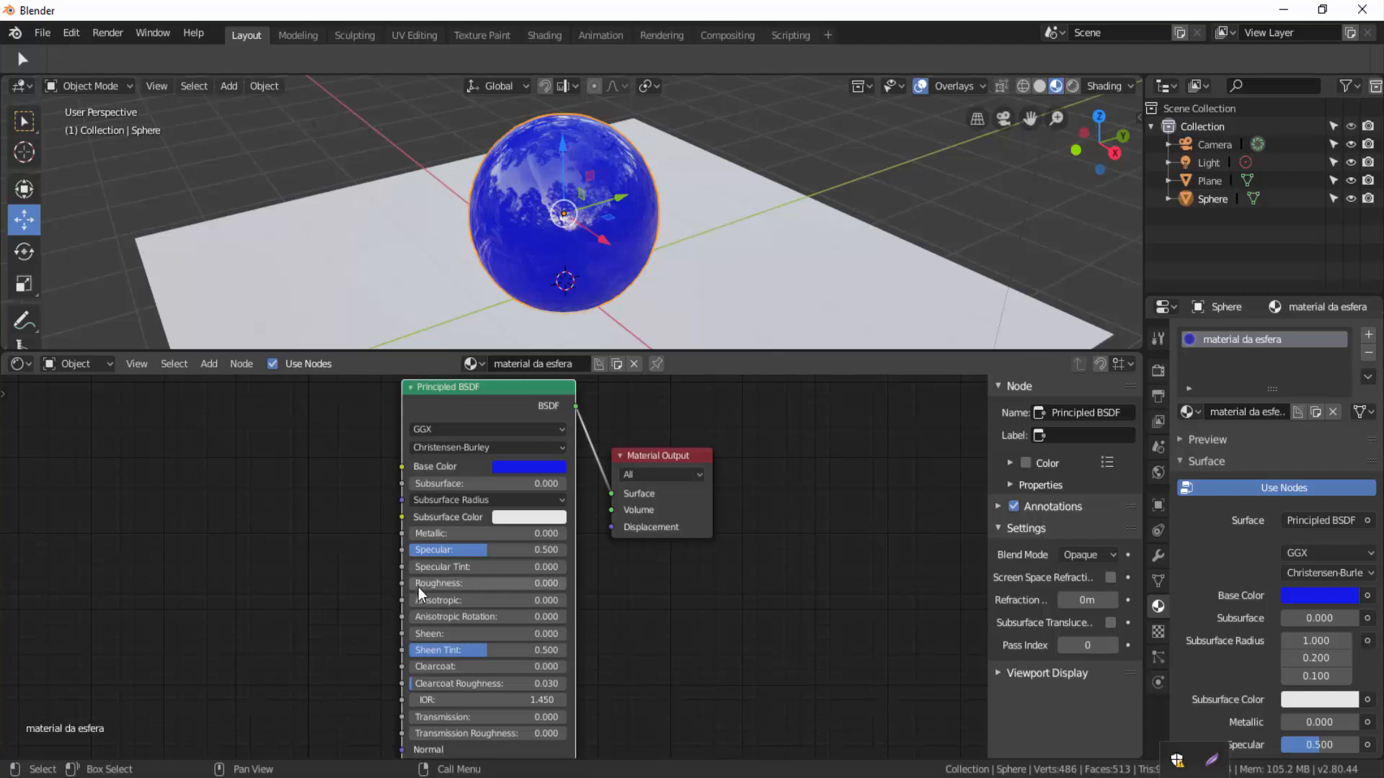
Raise the material's Roughness to 1.000 for a matte look, and reduce it to 0.381
drag(418, 583, 567, 584)
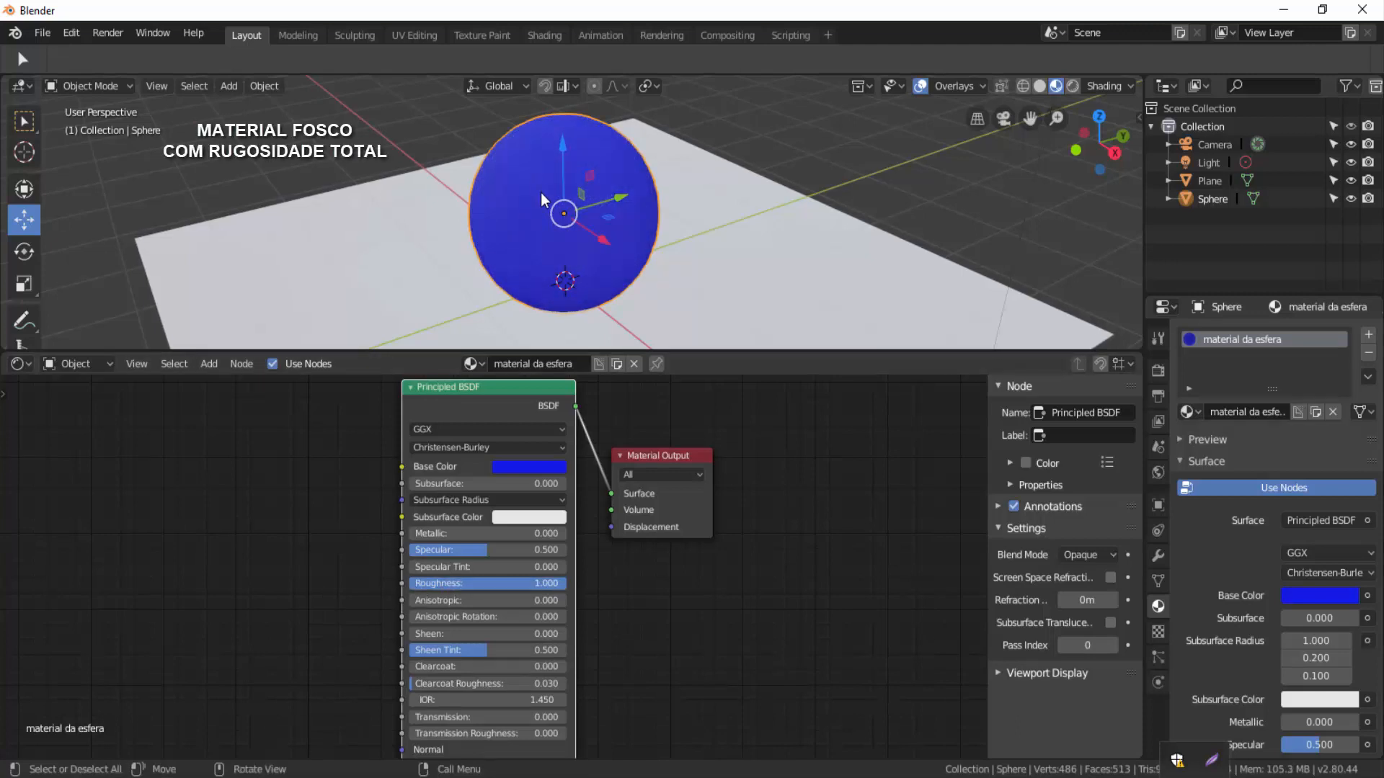
mouse_move(552, 203)
middle_down()
mouse_move(577, 189)
mouse_move(566, 212)
mouse_move(528, 204)
mouse_move(537, 213)
middle_up()
mouse_move(512, 586)
mouse_down()
mouse_move(410, 585)
mouse_move(478, 585)
mouse_up()
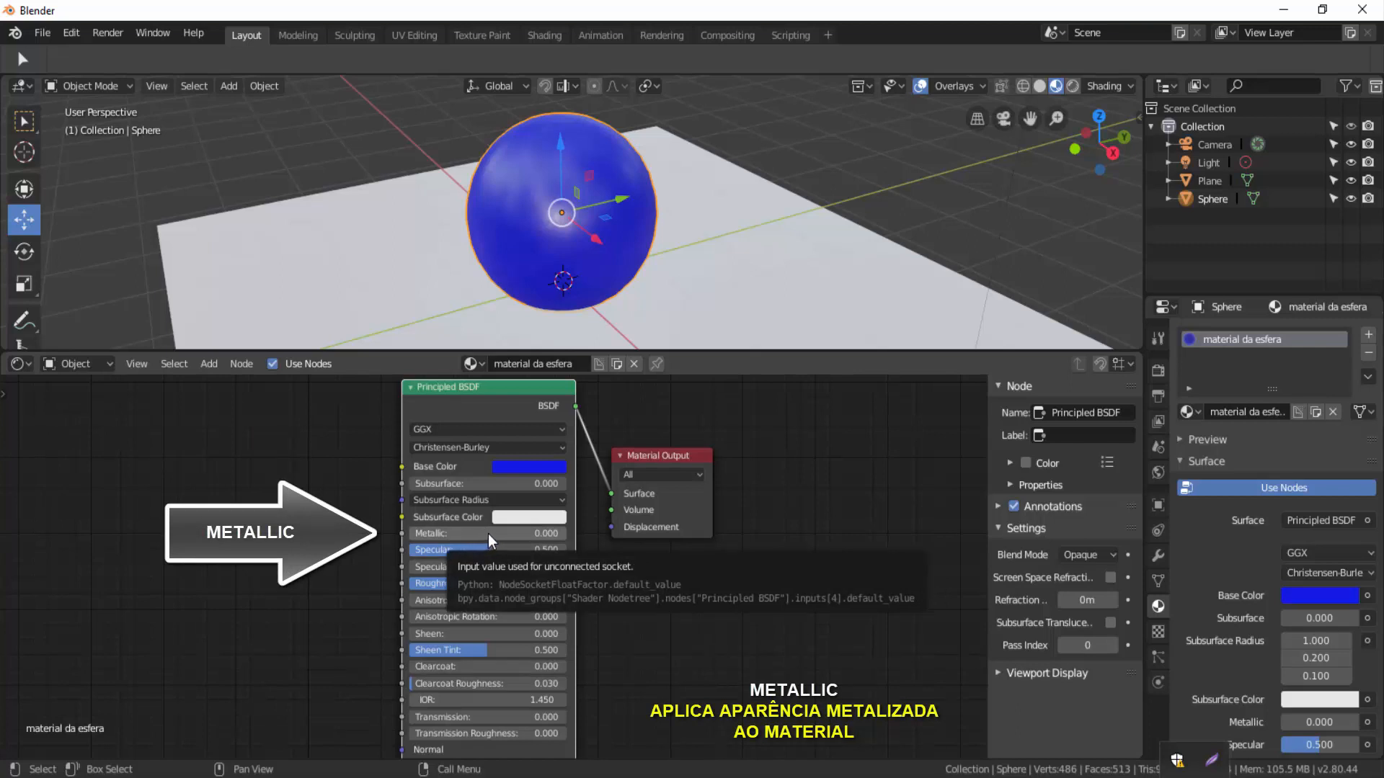
Set the material's Metallic to 1.000 and its Roughness to 0.000 for a polished metal look
drag(487, 533, 649, 534)
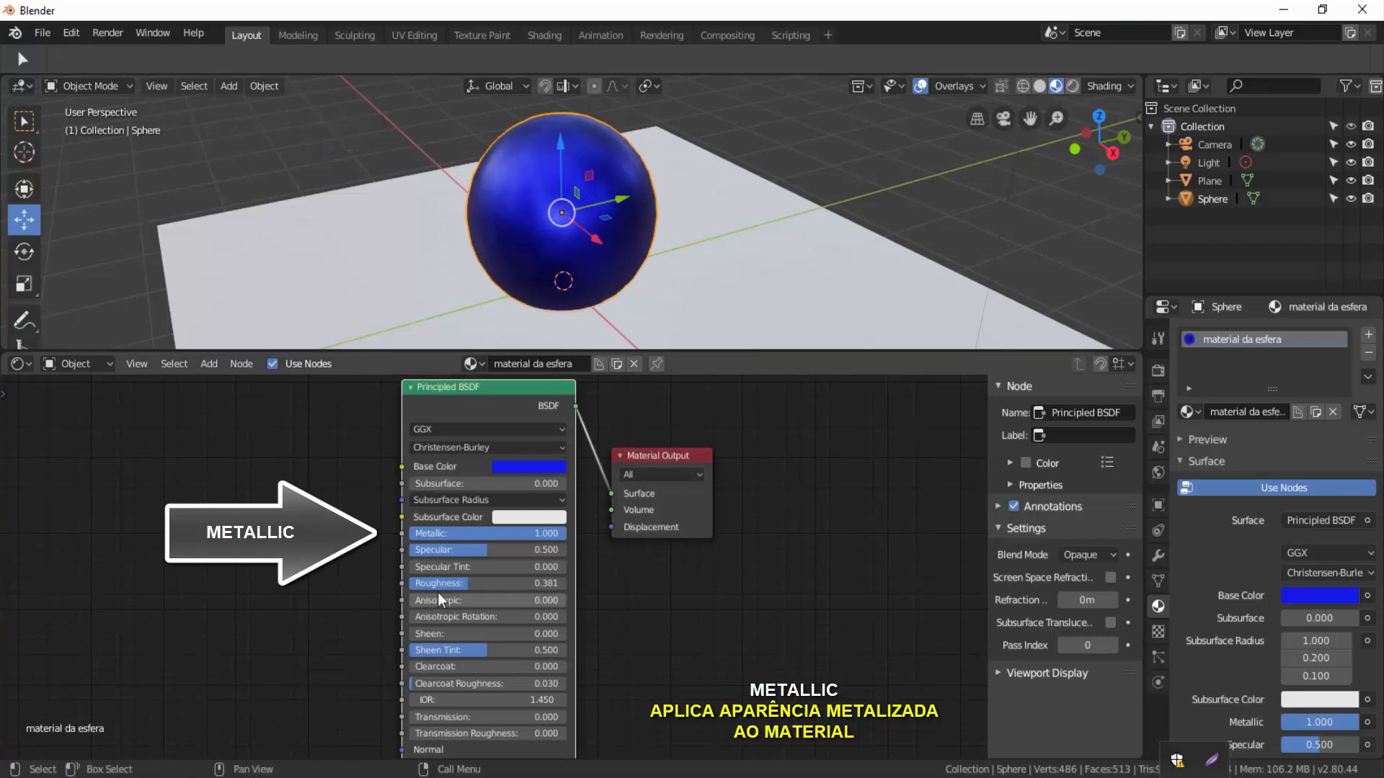
drag(465, 587, 402, 587)
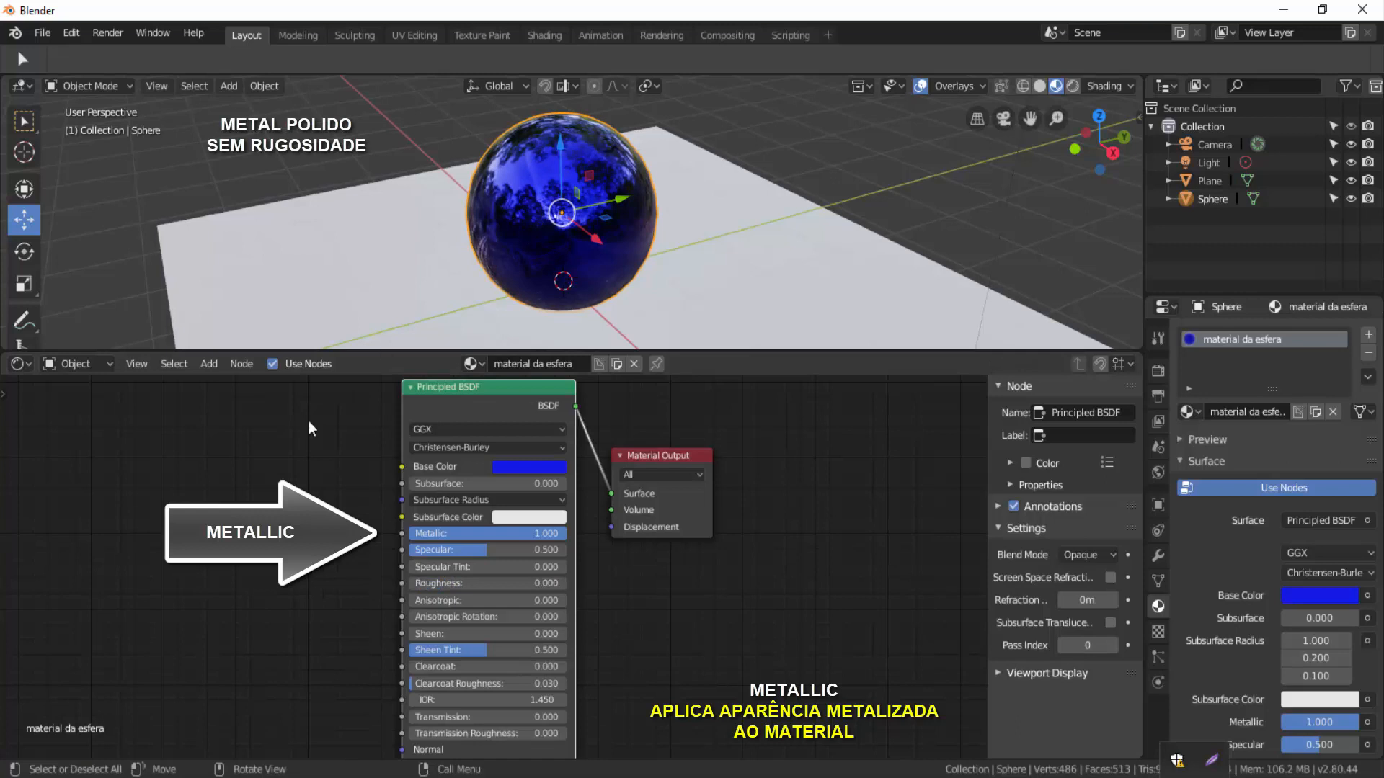
Try a green Base Color on the metallic sphere, and change it to a very pale, near-white pink
click(526, 466)
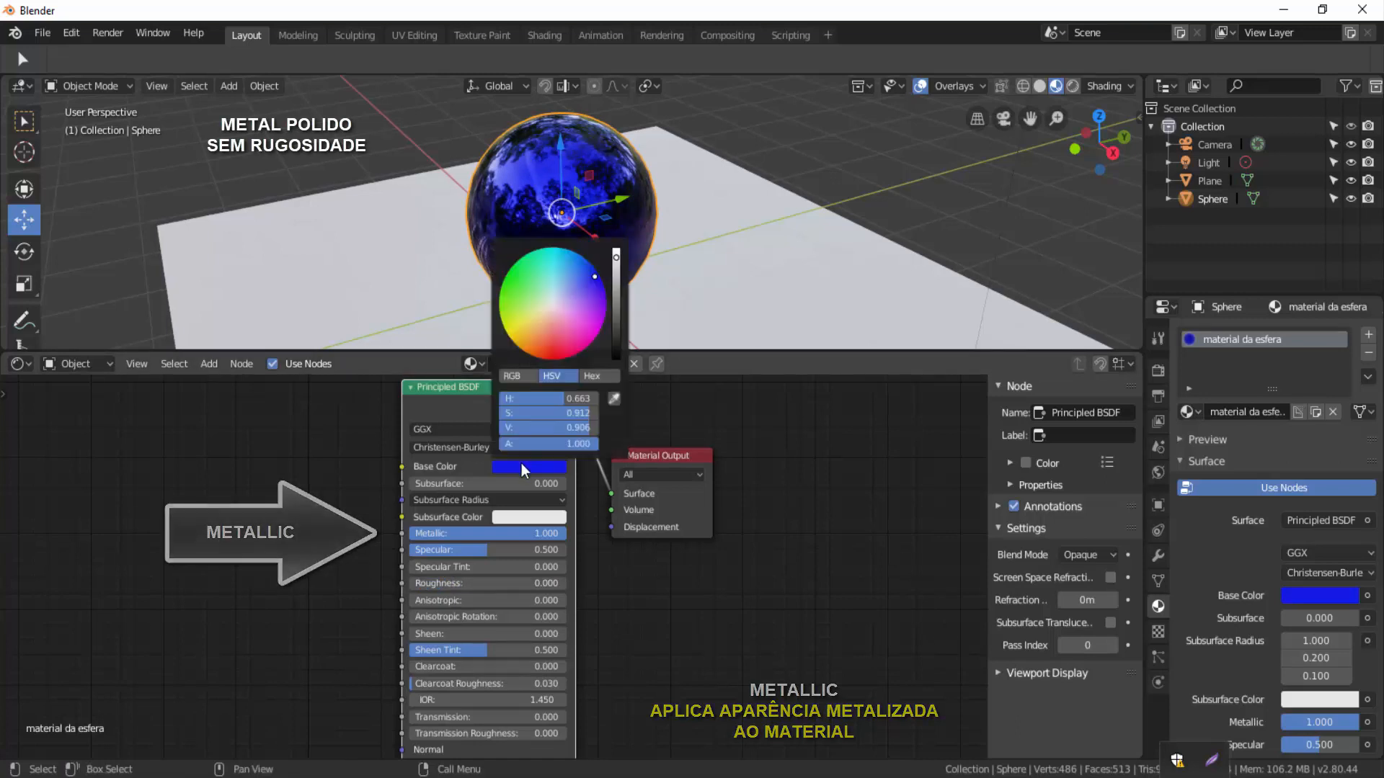
click(519, 275)
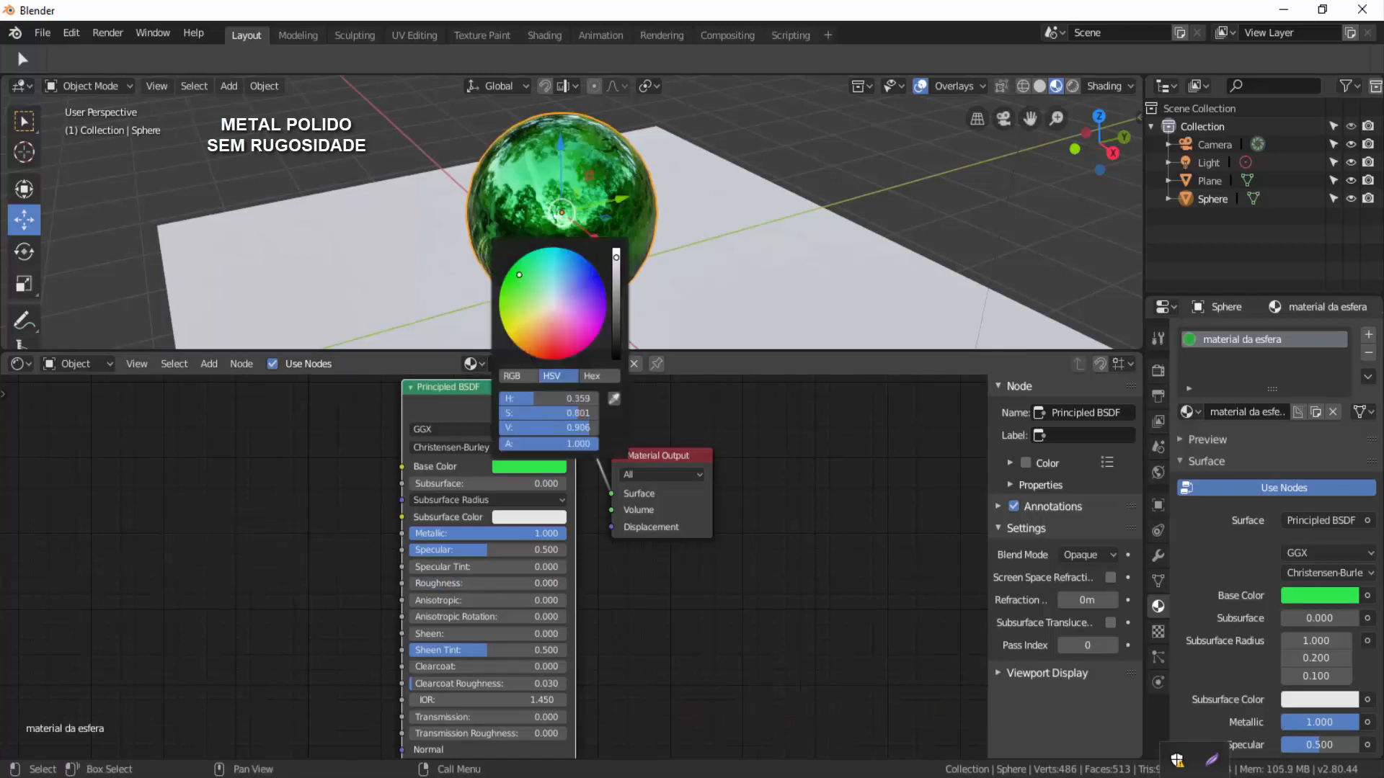
click(553, 351)
click(555, 305)
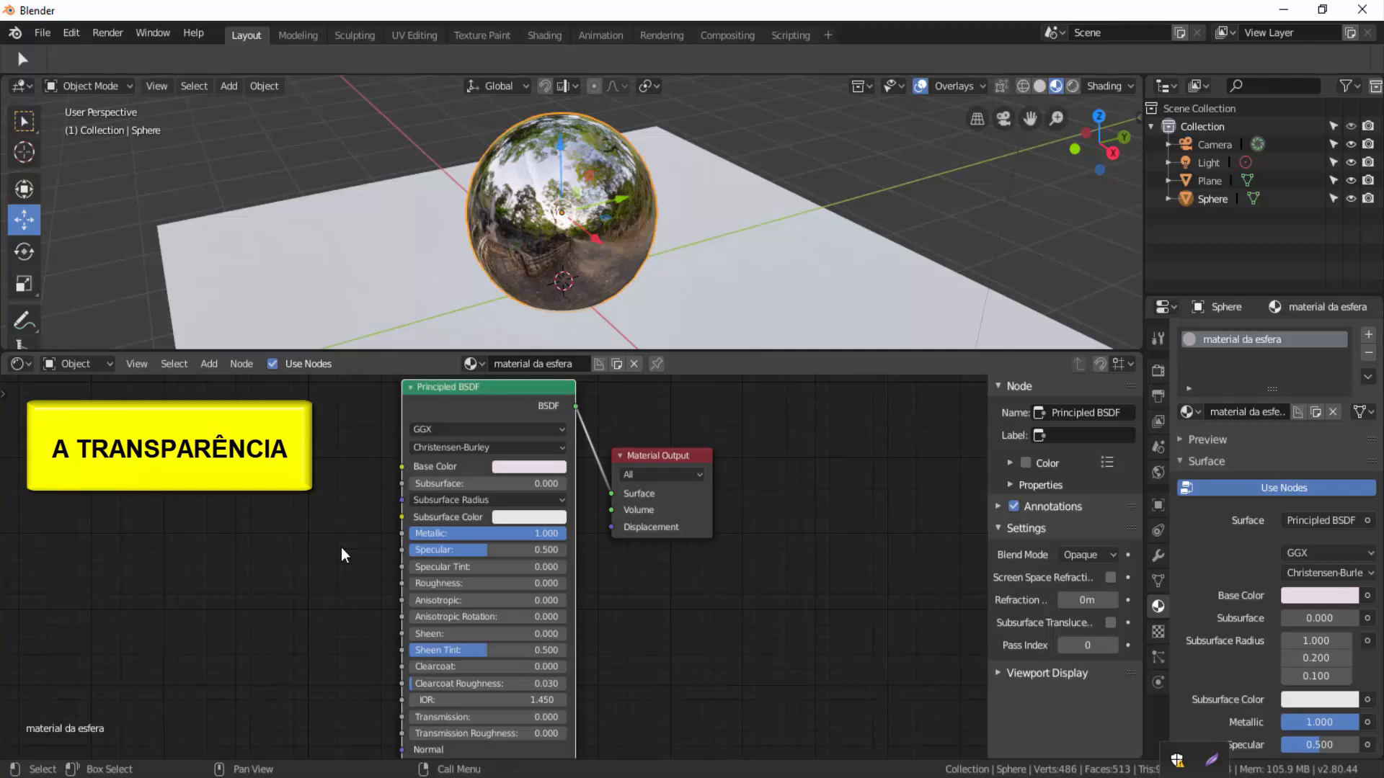
Set the Principled BSDF's Metallic to 0.000 and its Roughness to 0.448
drag(555, 532, 398, 534)
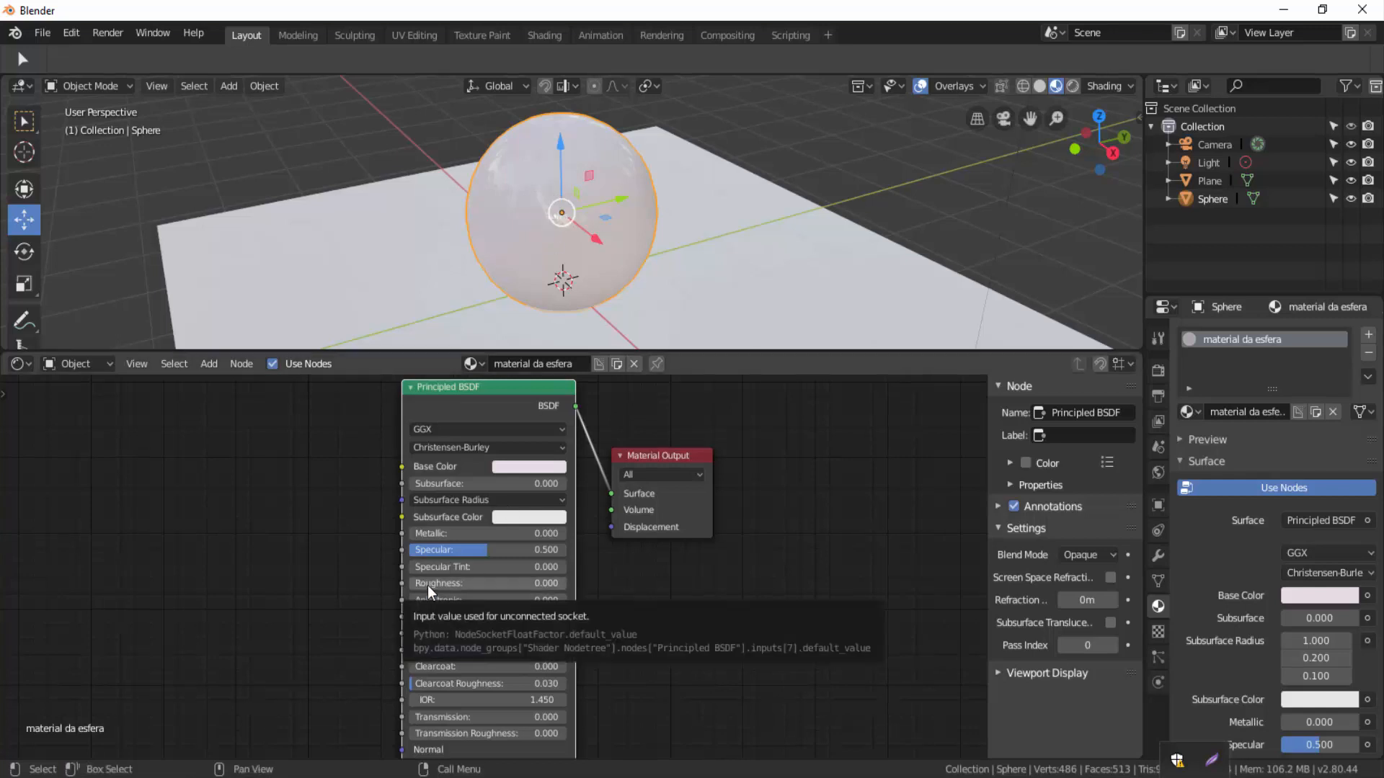
drag(427, 586, 496, 585)
scroll(599, 212, down, 2)
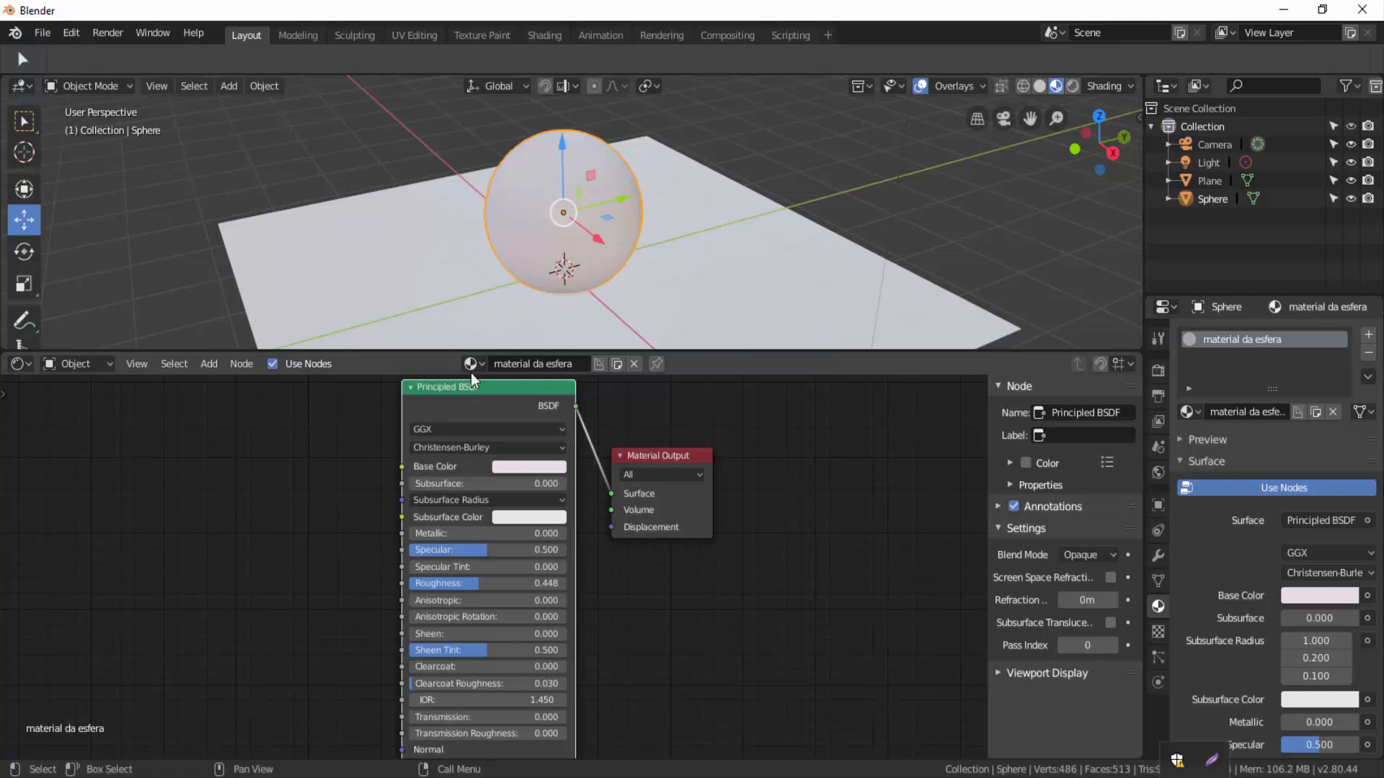
Set the material's Transmission to 1.000 and lower its Roughness to 0.000 for clear, transparent glass
drag(479, 387, 490, 719)
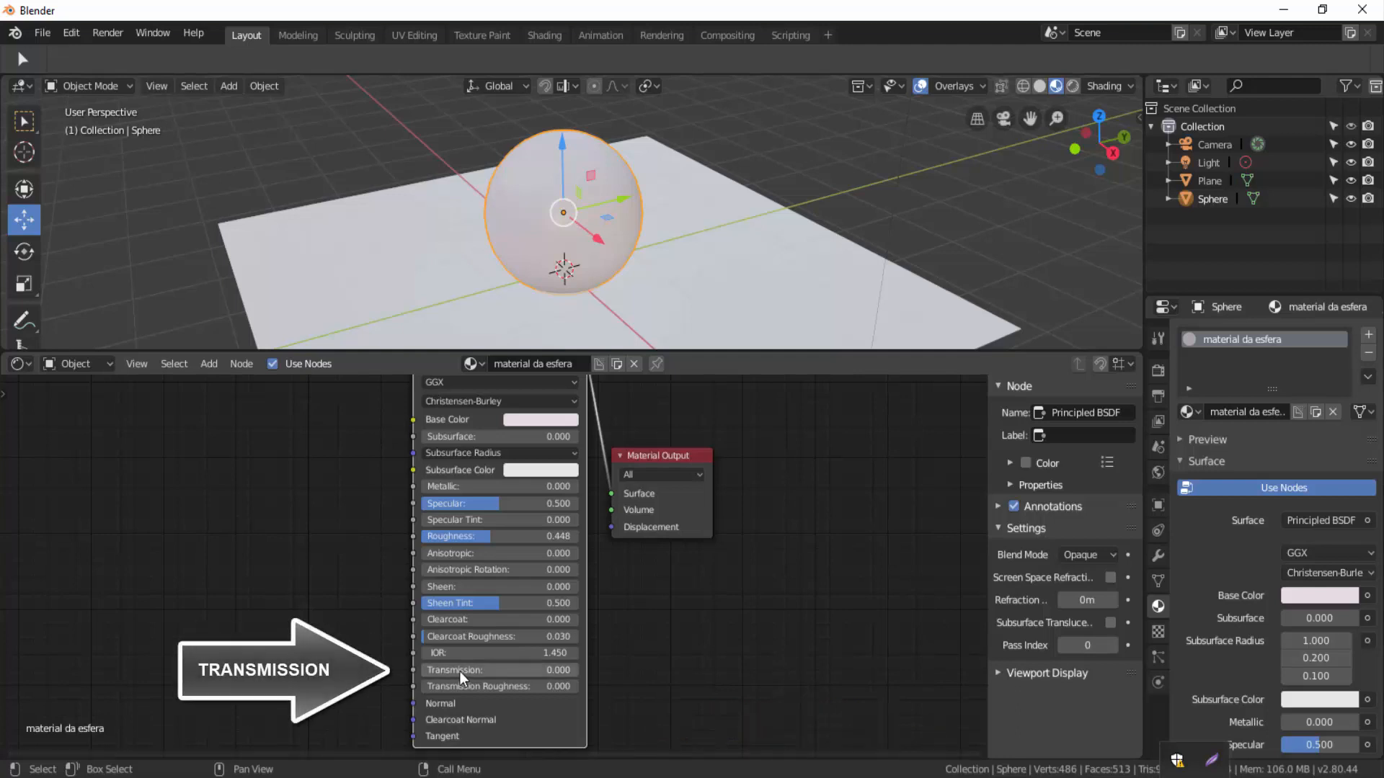
drag(460, 671, 576, 669)
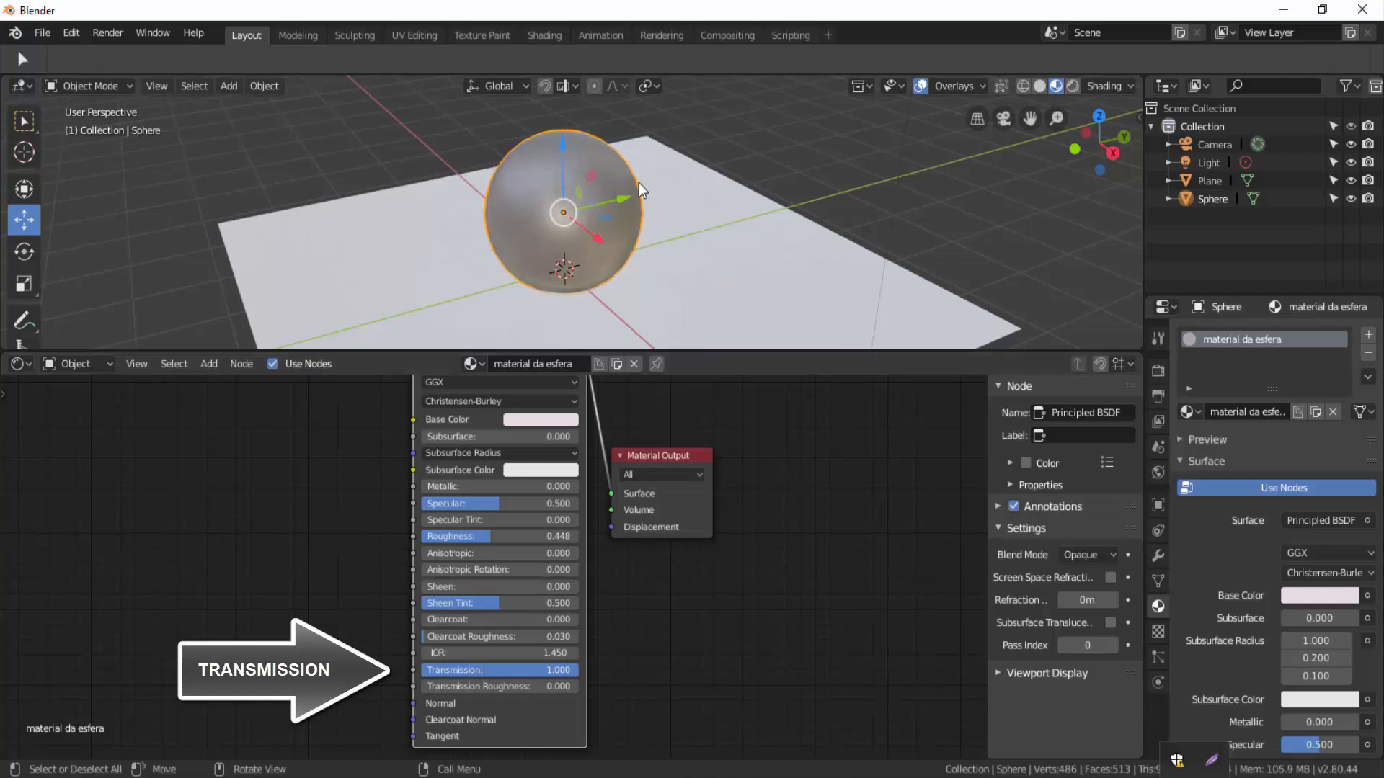
middle_drag(743, 245, 741, 215)
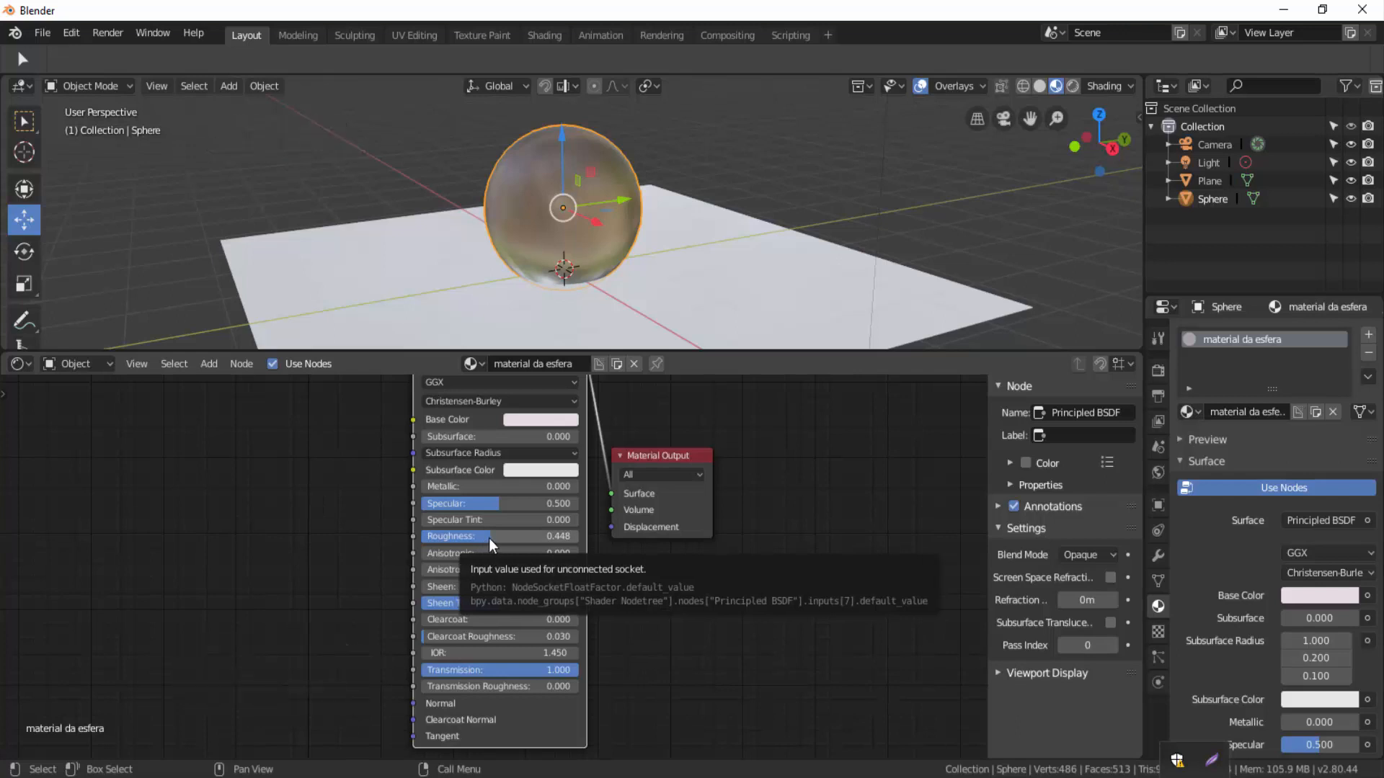
drag(489, 538, 426, 538)
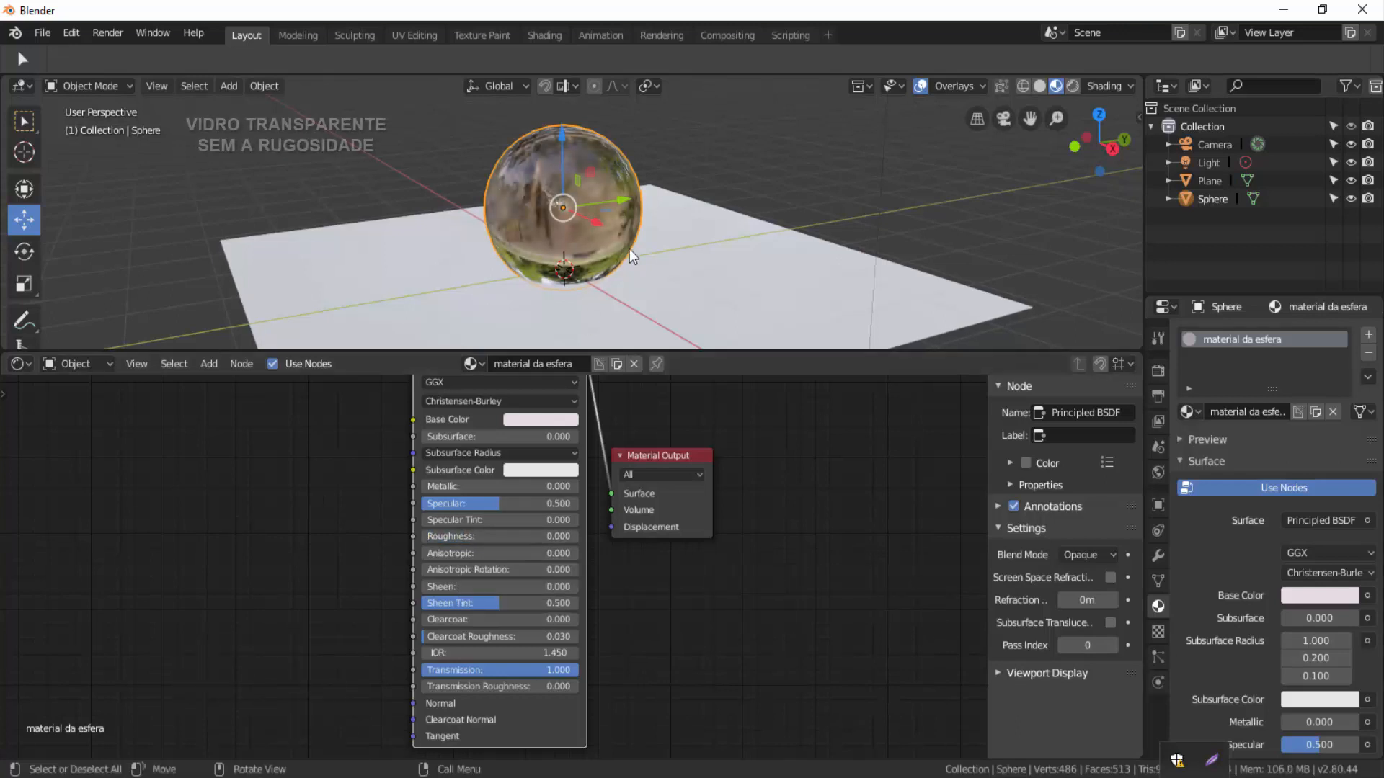
mouse_move(630, 238)
middle_down()
mouse_move(675, 207)
mouse_move(702, 225)
mouse_move(638, 223)
mouse_move(609, 187)
mouse_move(652, 204)
mouse_move(644, 234)
mouse_move(604, 238)
mouse_move(591, 209)
mouse_move(615, 225)
middle_up()
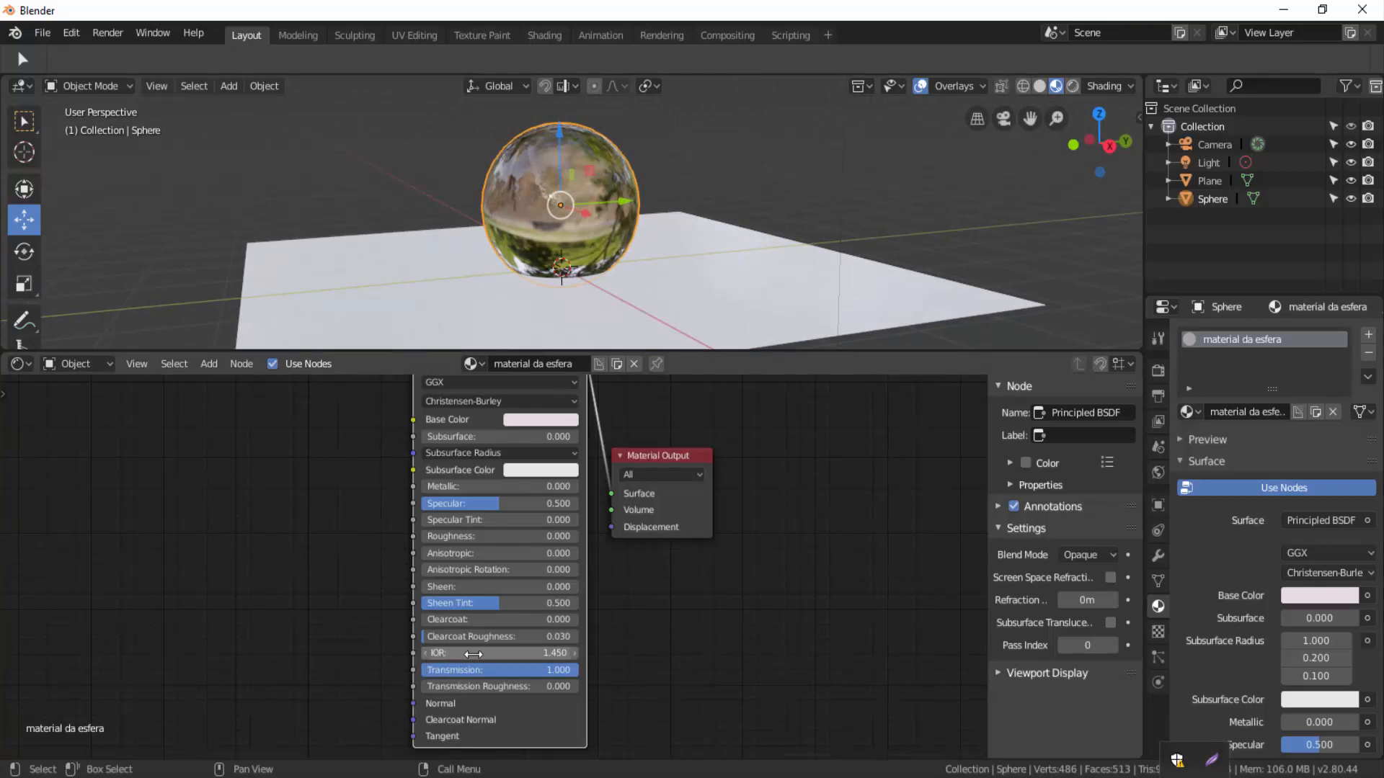
Lower the glass material's IOR to 0.750 and inspect the refraction on the sphere
drag(480, 653, 403, 658)
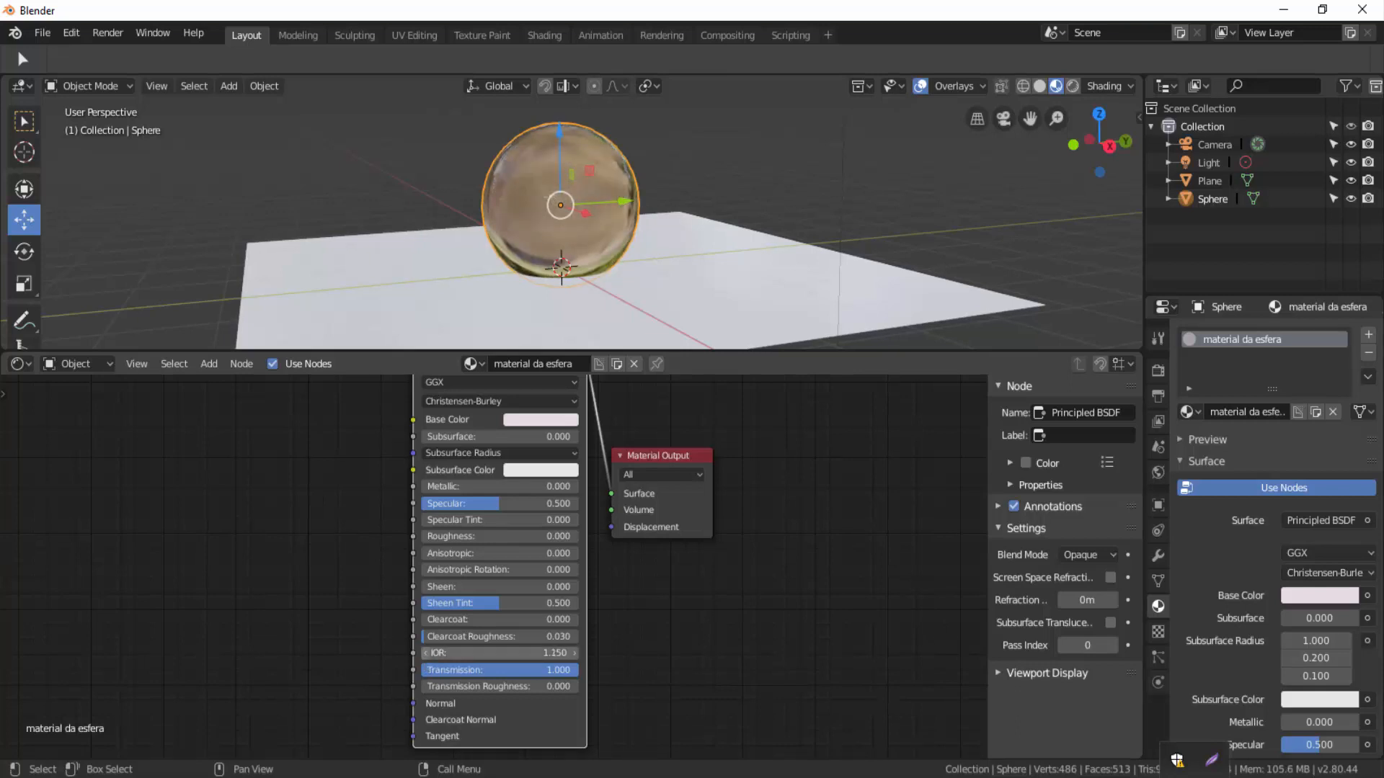
click(424, 657)
click(424, 657)
click(425, 657)
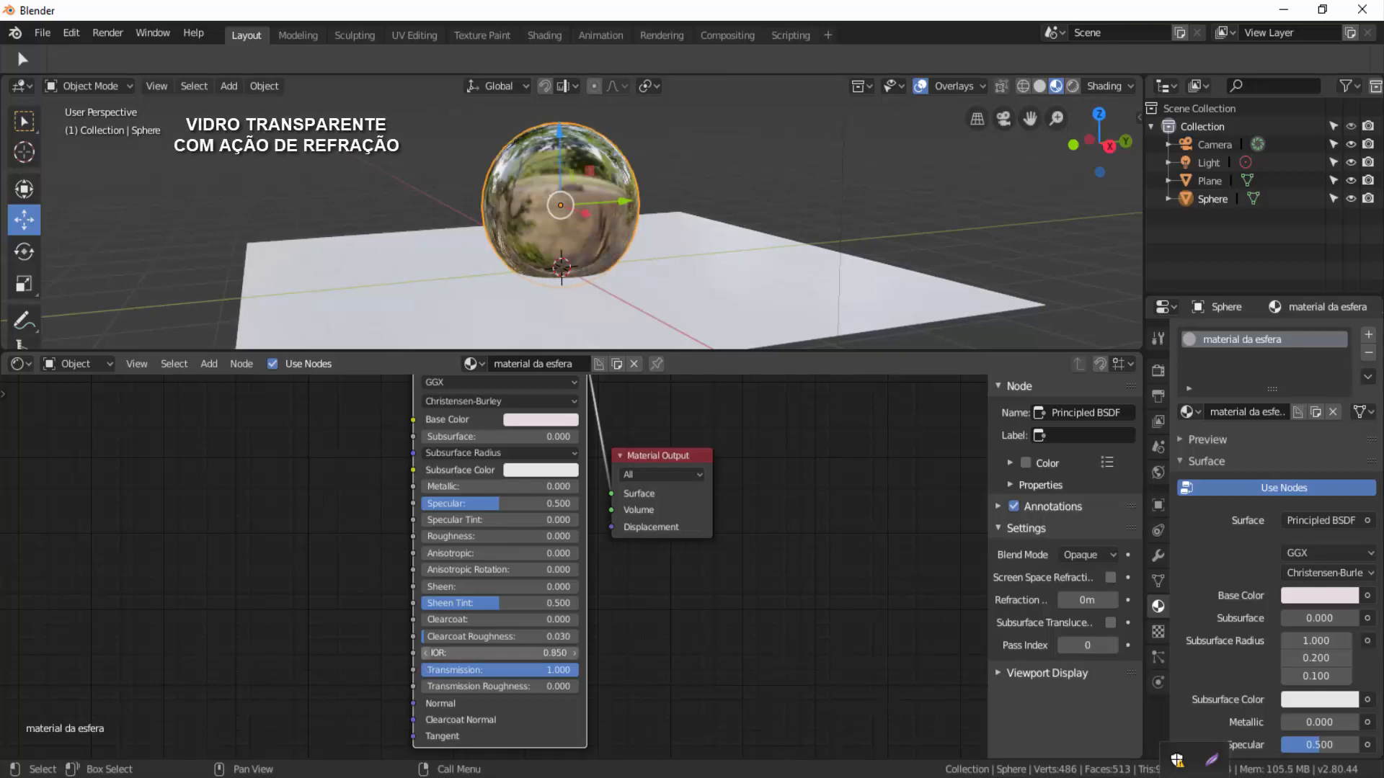
click(425, 653)
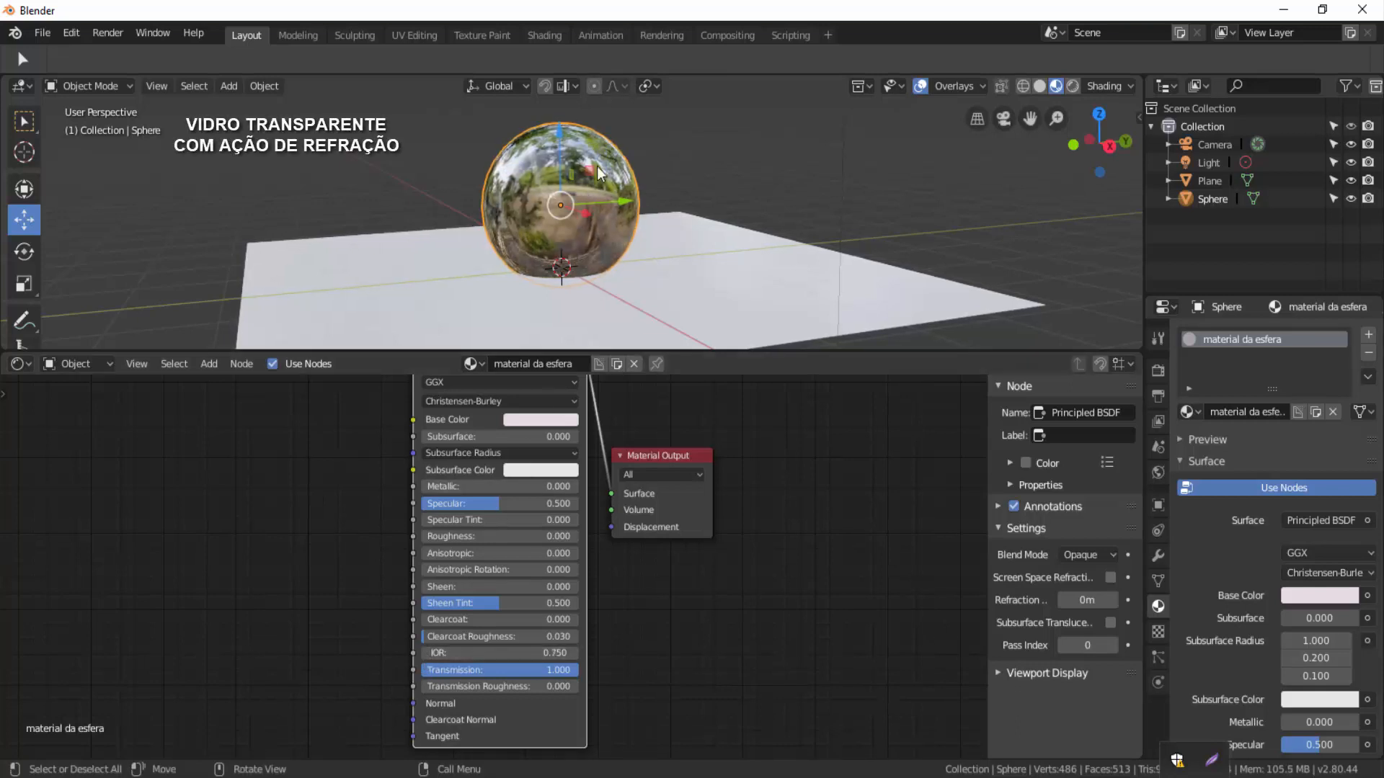
middle_drag(564, 214, 596, 245)
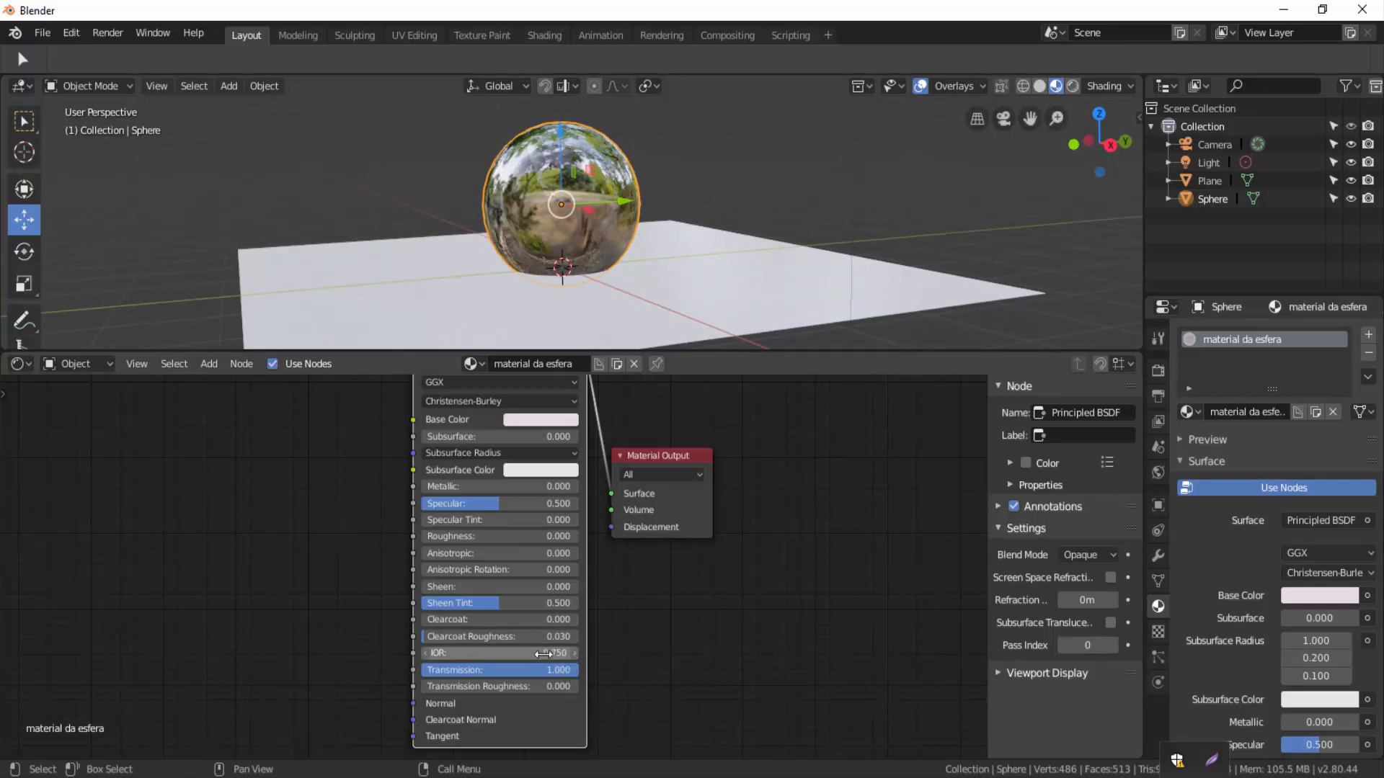
Set the glass material's IOR back to 1.450
drag(465, 652, 574, 651)
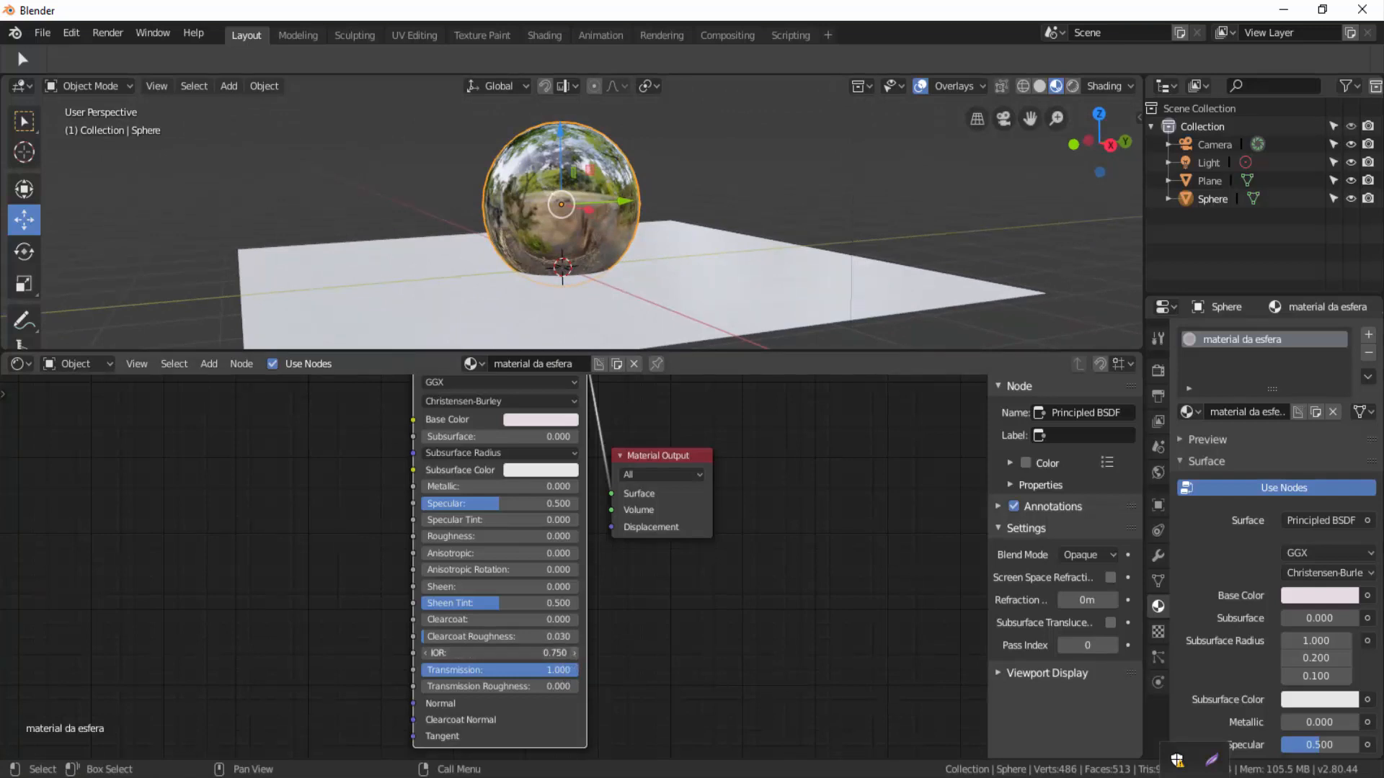
click(573, 652)
click(574, 653)
click(574, 652)
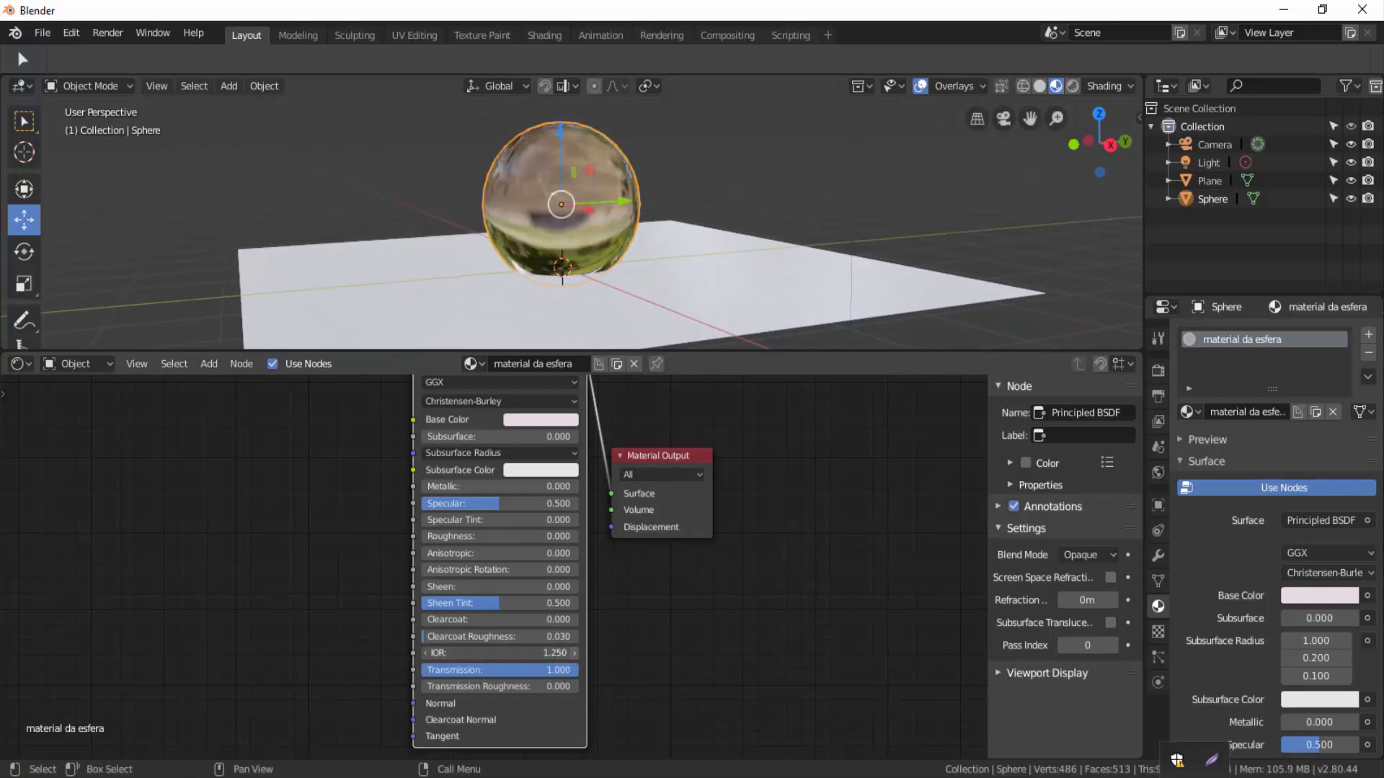
click(573, 652)
click(574, 652)
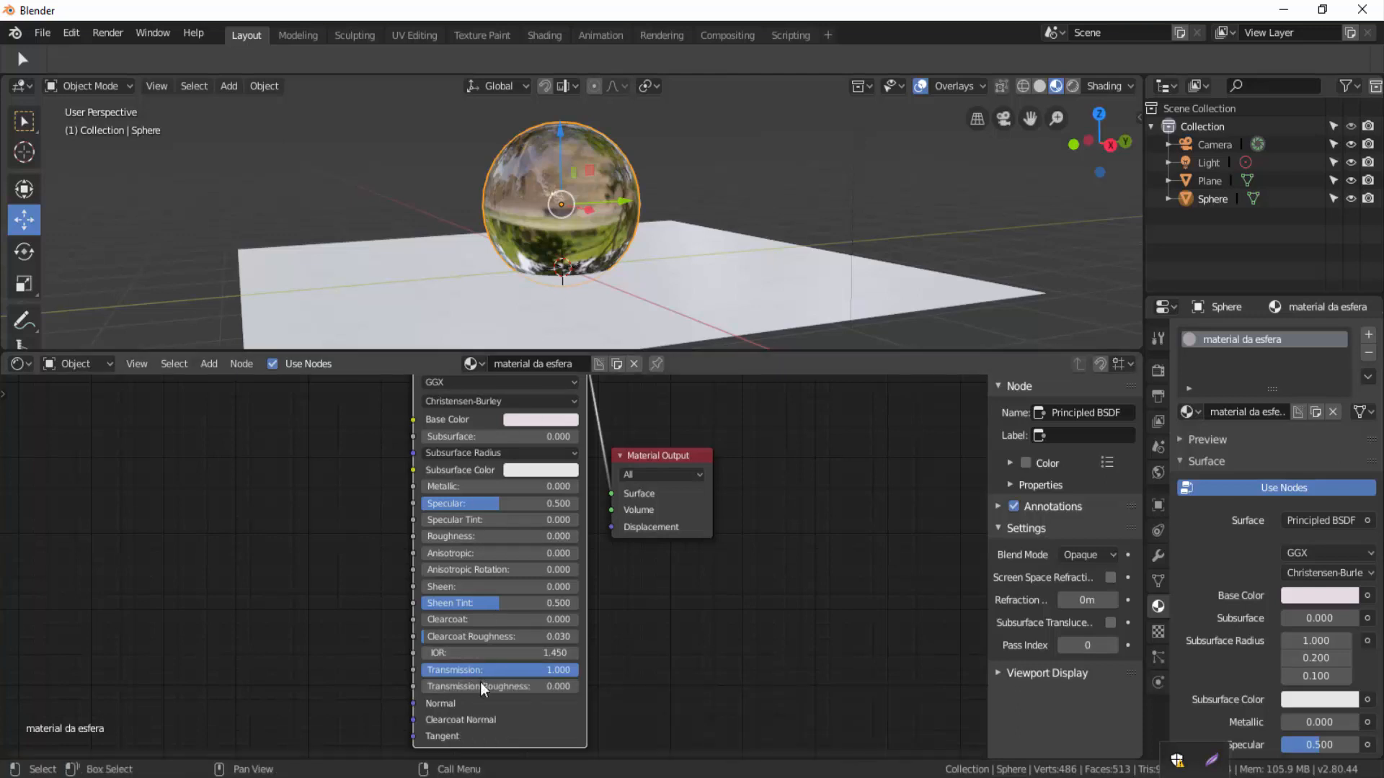
Raise the Transmission Roughness to 0.819, check the sphere, and return the value to 0.000
drag(478, 686, 606, 686)
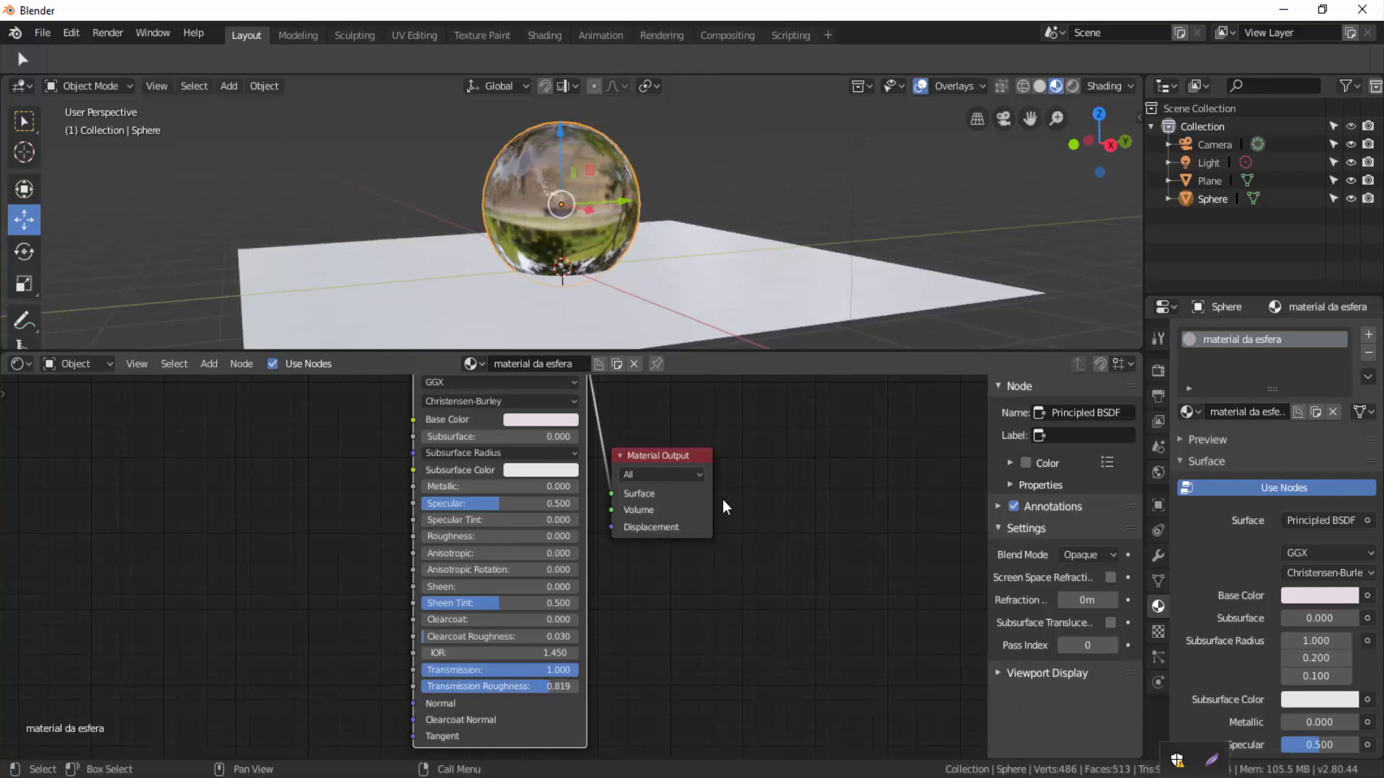
mouse_move(651, 301)
middle_down()
mouse_move(629, 313)
mouse_move(645, 296)
middle_up()
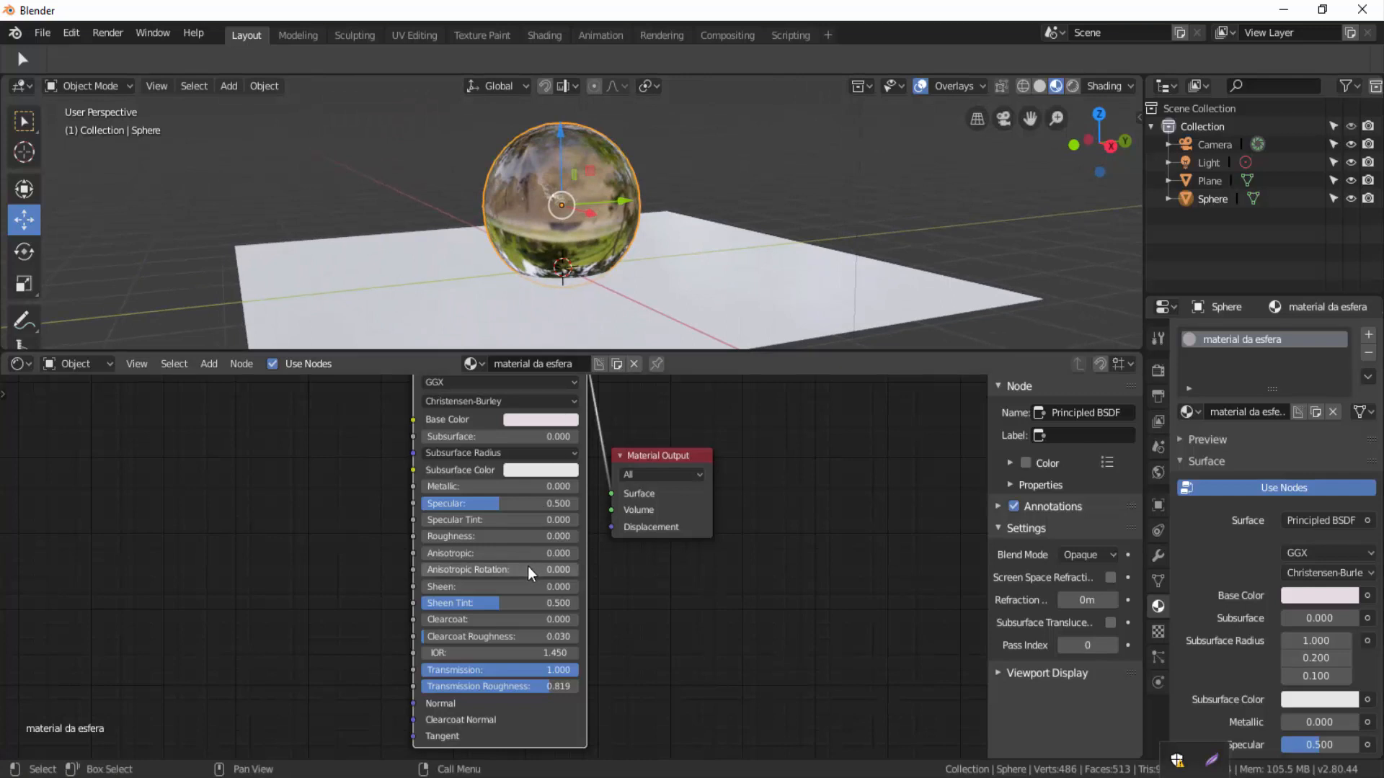
Shift the Material Output and Principled BSDF nodes aside to free space before them, and set Transmission to 0.000
scroll(636, 642, down, 1)
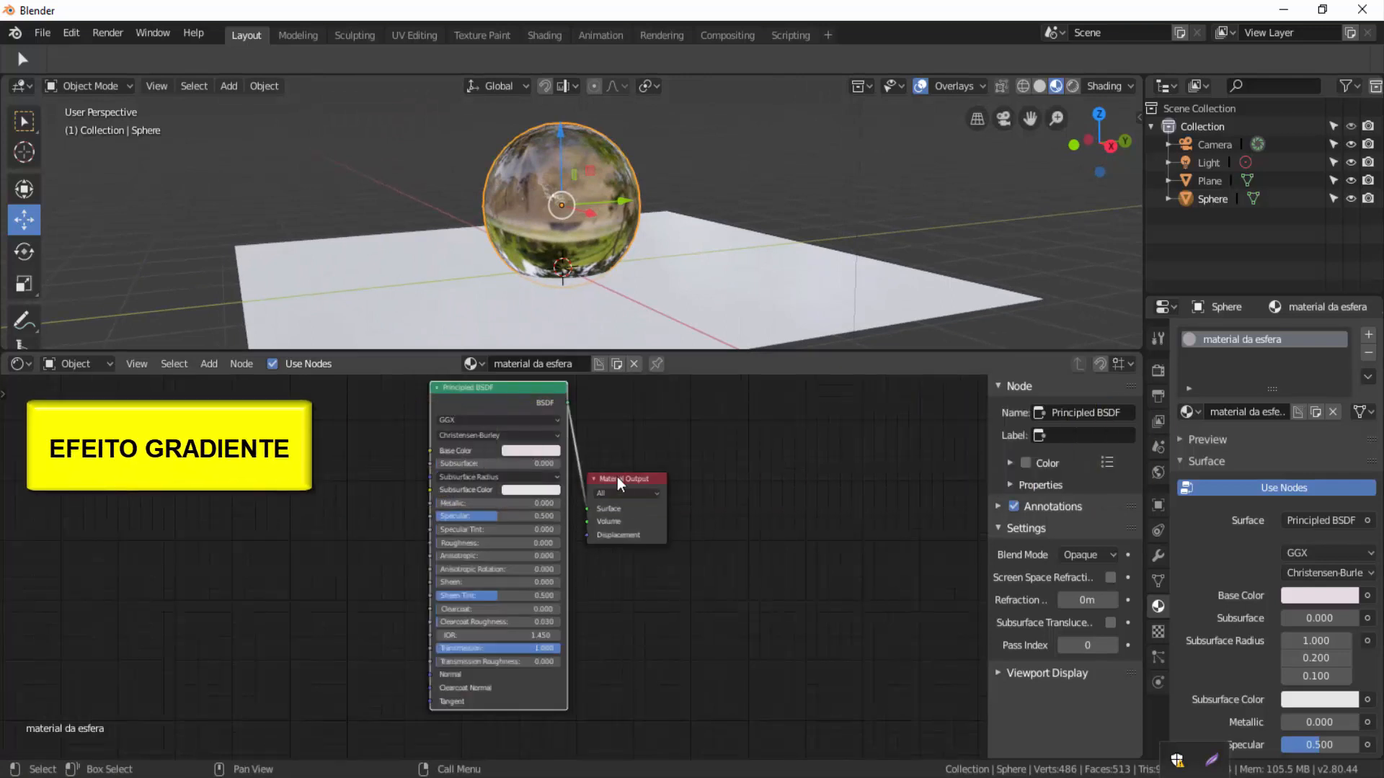
drag(617, 477, 772, 405)
drag(504, 393, 647, 413)
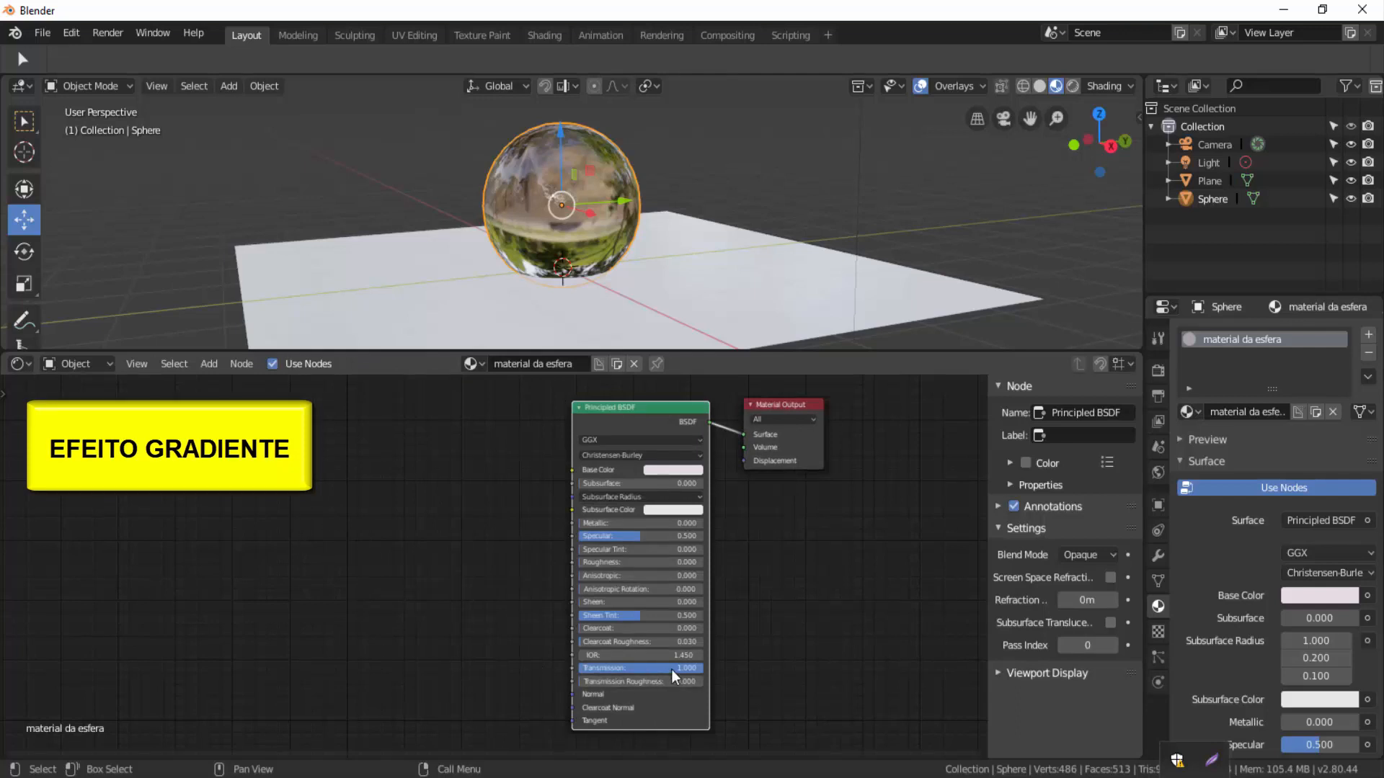
drag(672, 669, 545, 669)
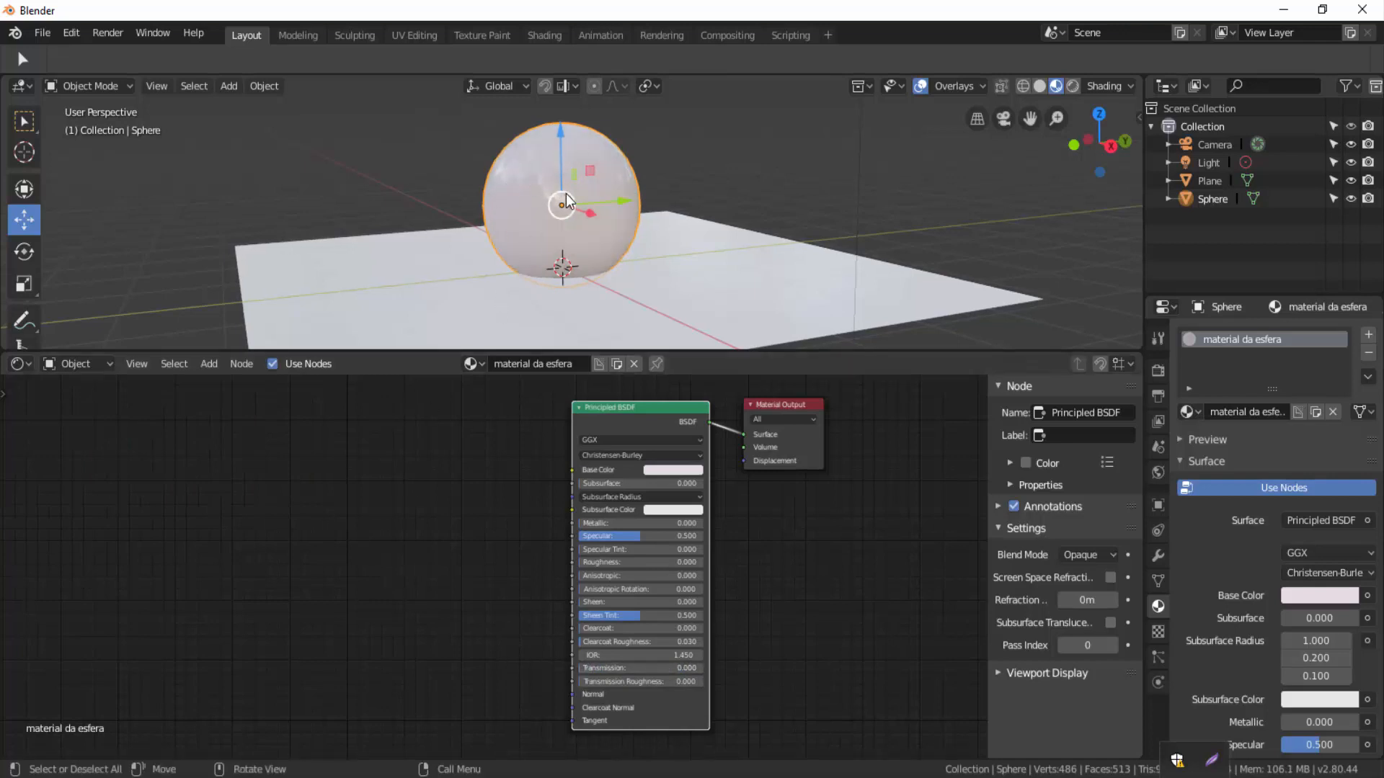
Add a Gradient Texture node in the empty space well to the left of the Principled BSDF node
click(207, 364)
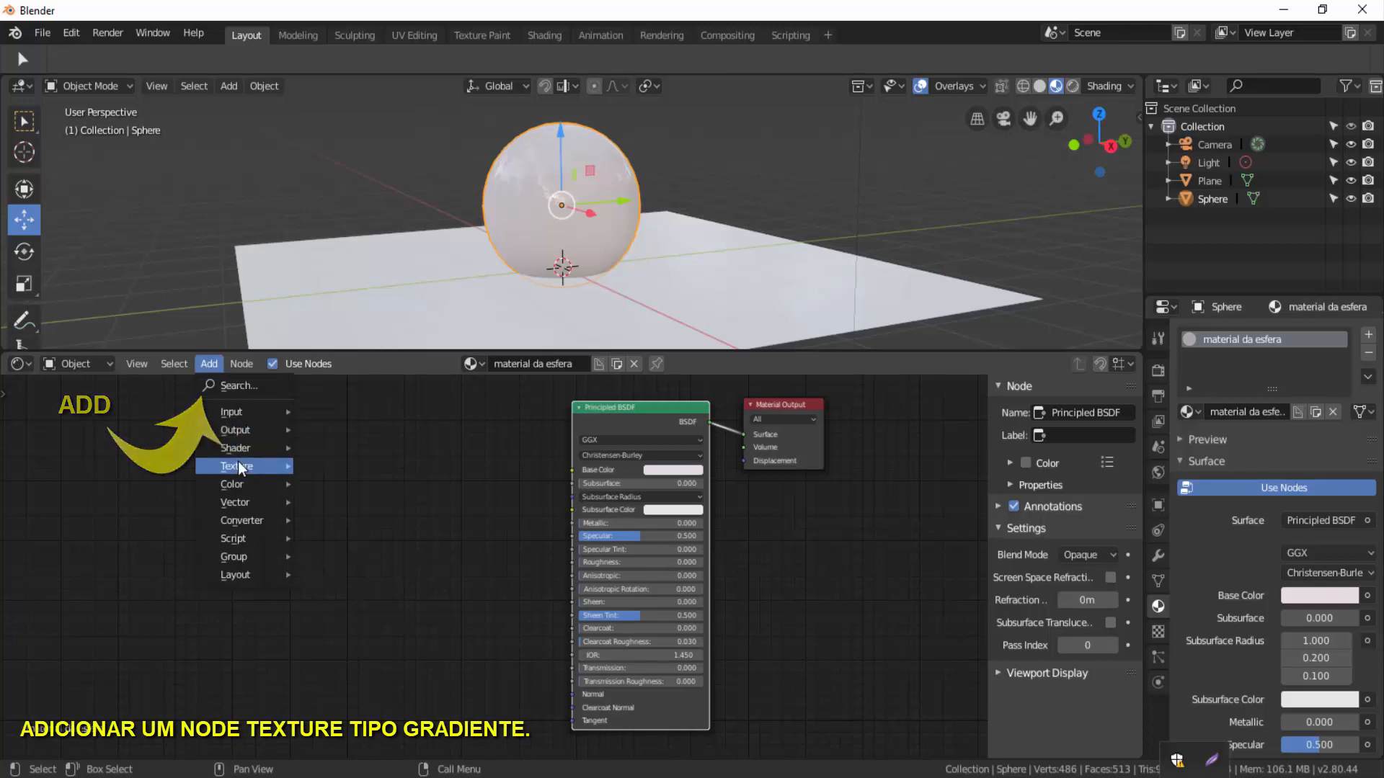
mouse_move(236, 466)
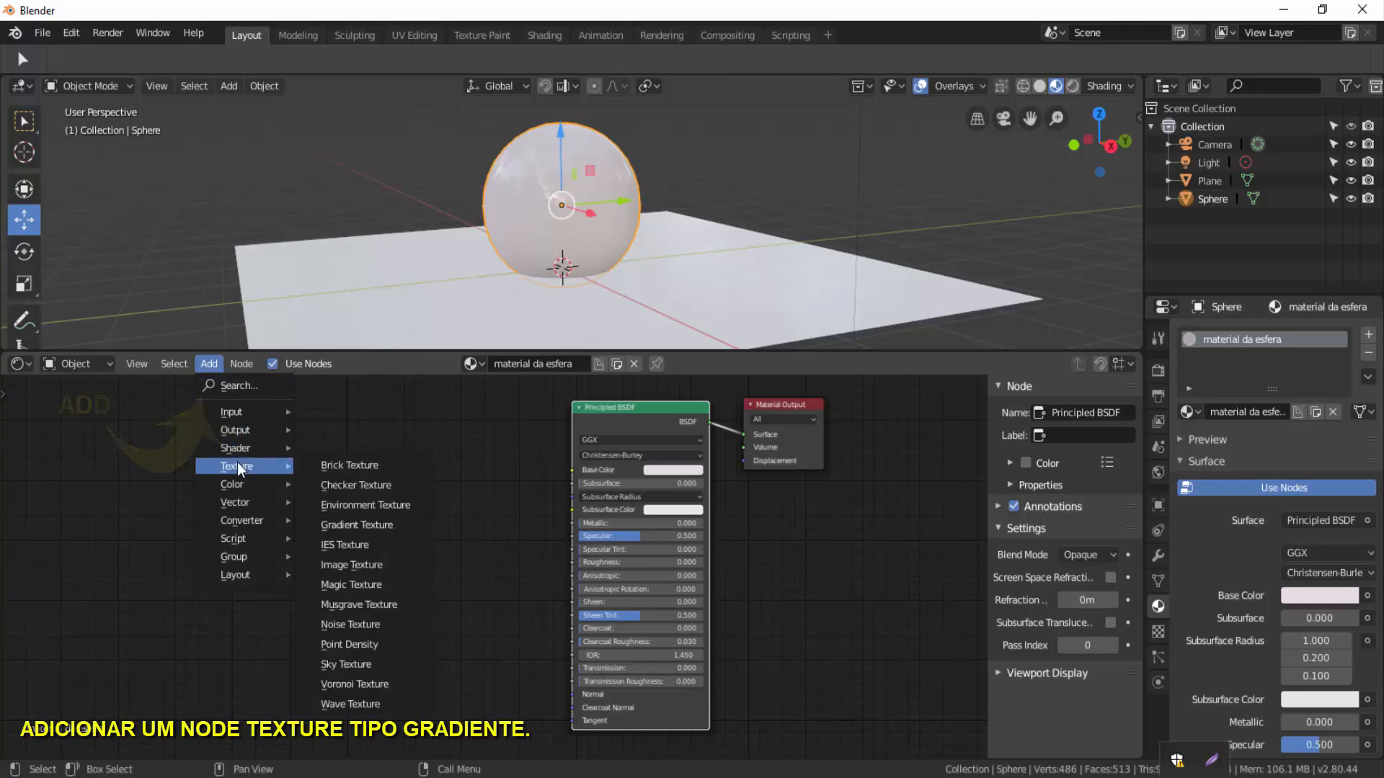
click(367, 527)
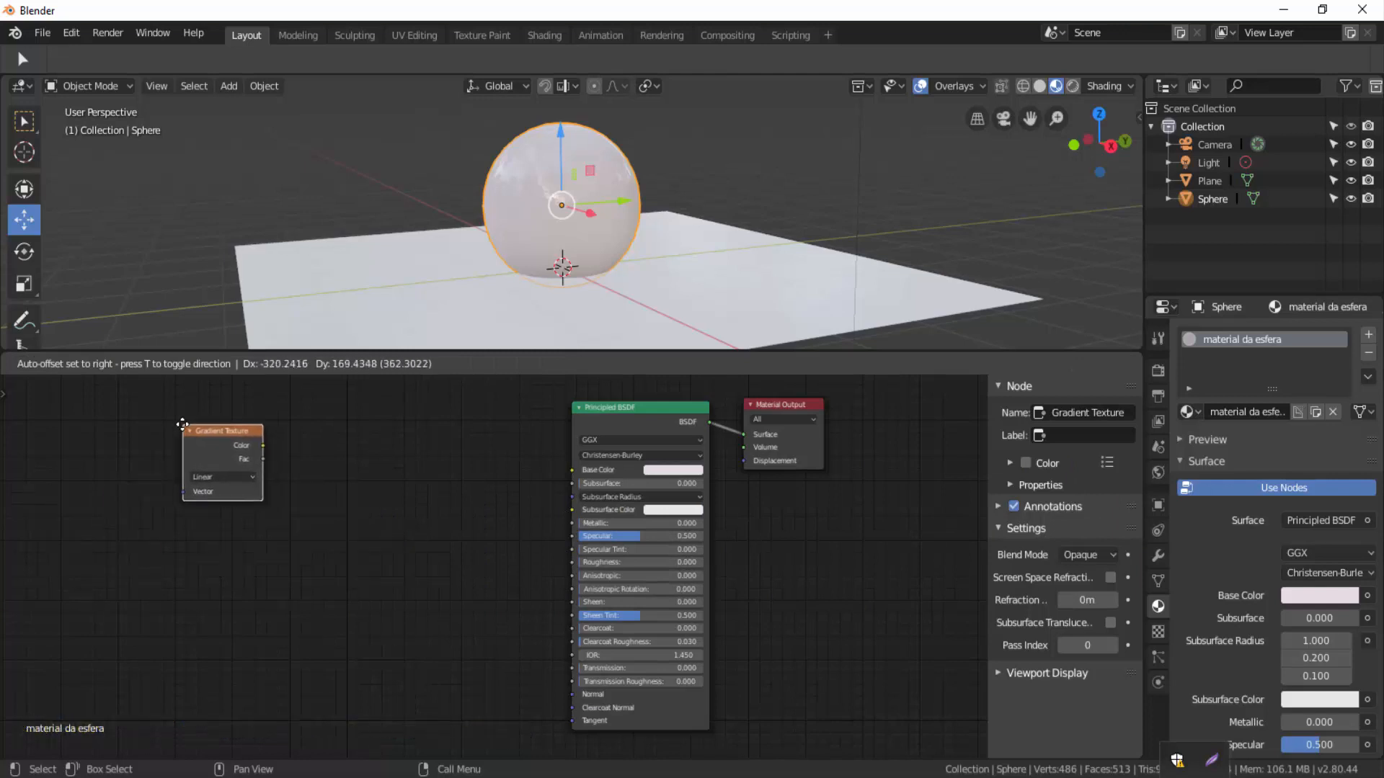
click(182, 424)
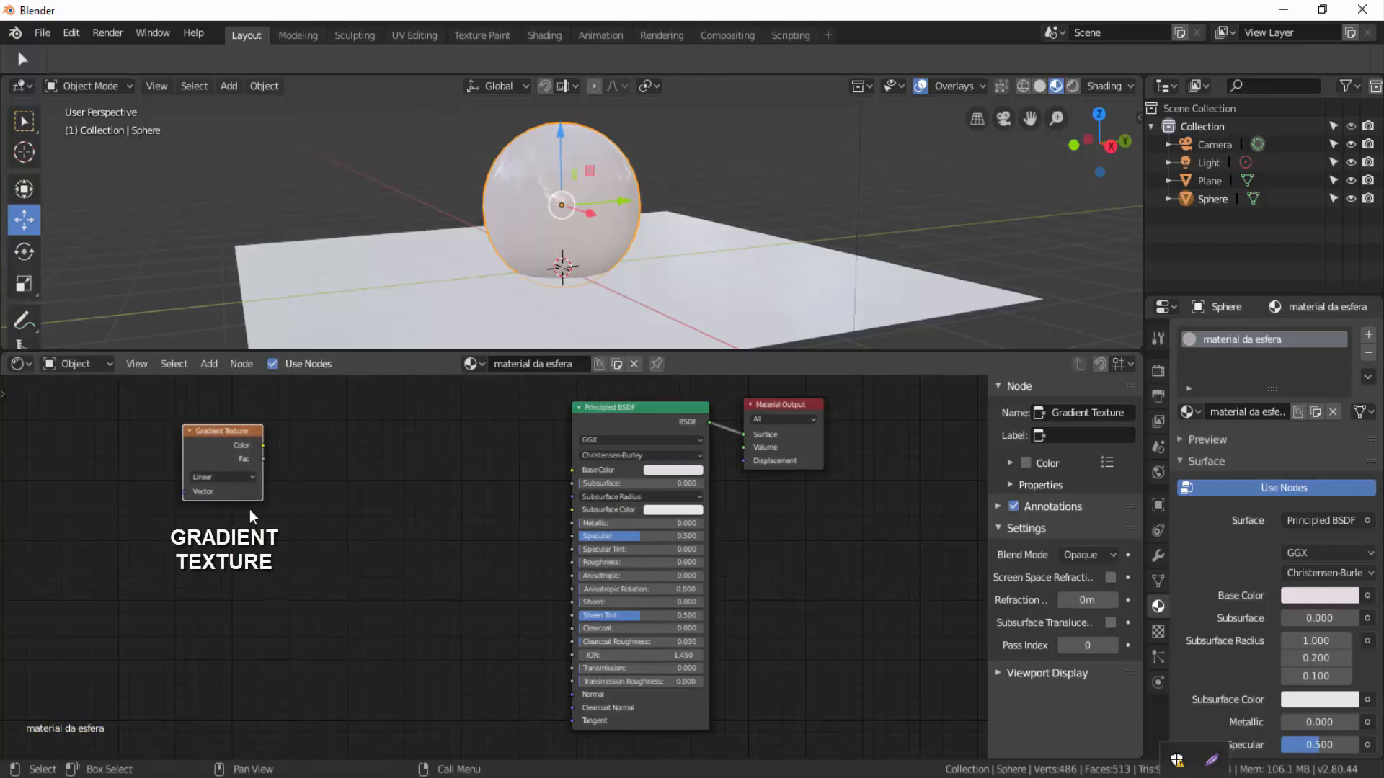
scroll(318, 481, up, 1)
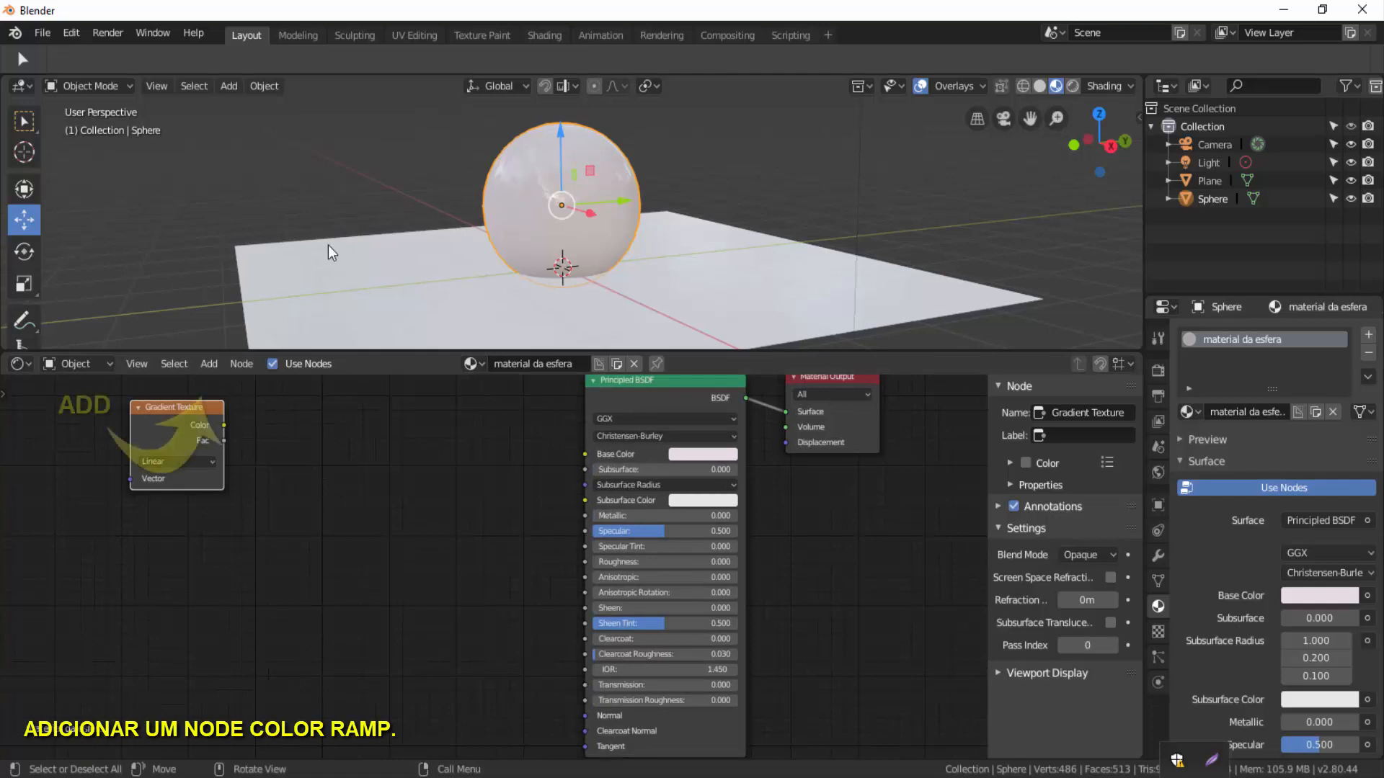
Add a ColorRamp node and position it between the Gradient Texture and Principled BSDF nodes
click(211, 364)
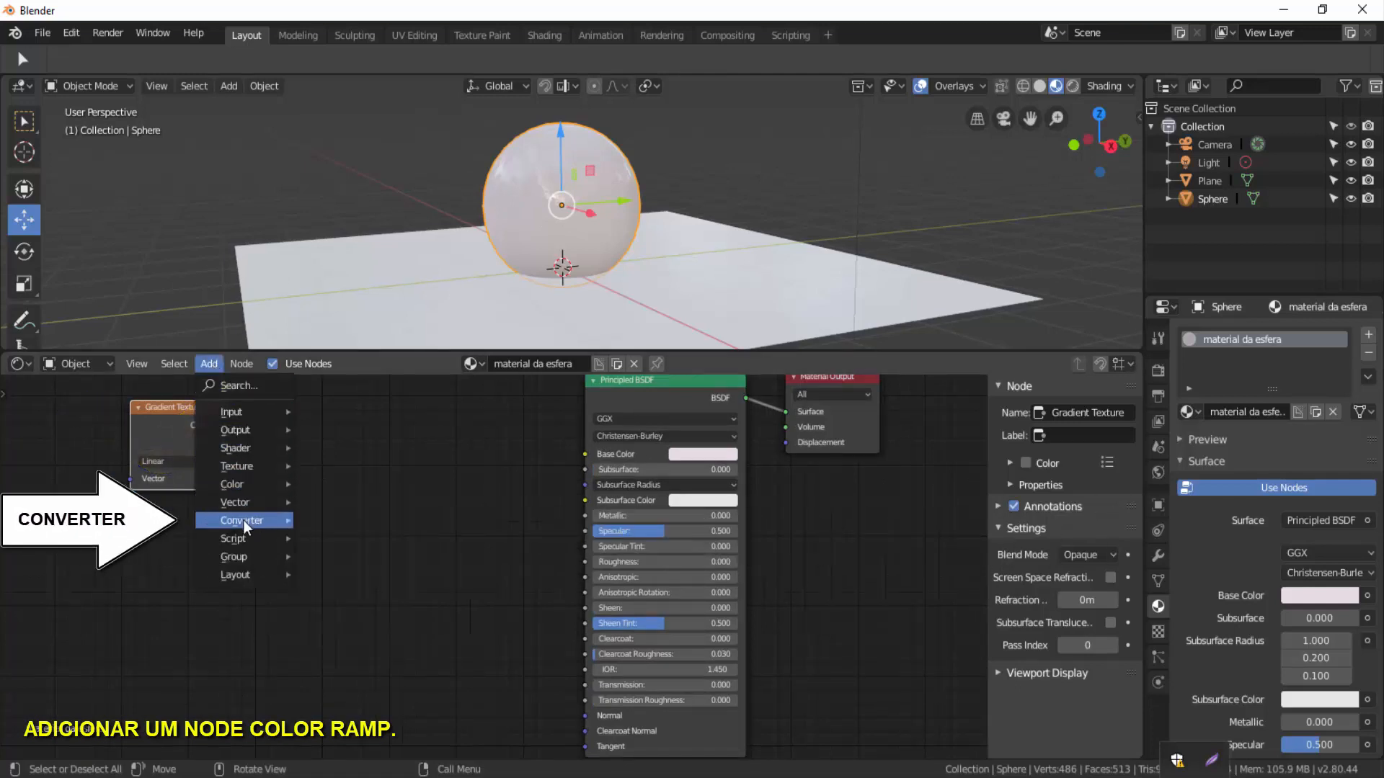
mouse_move(244, 522)
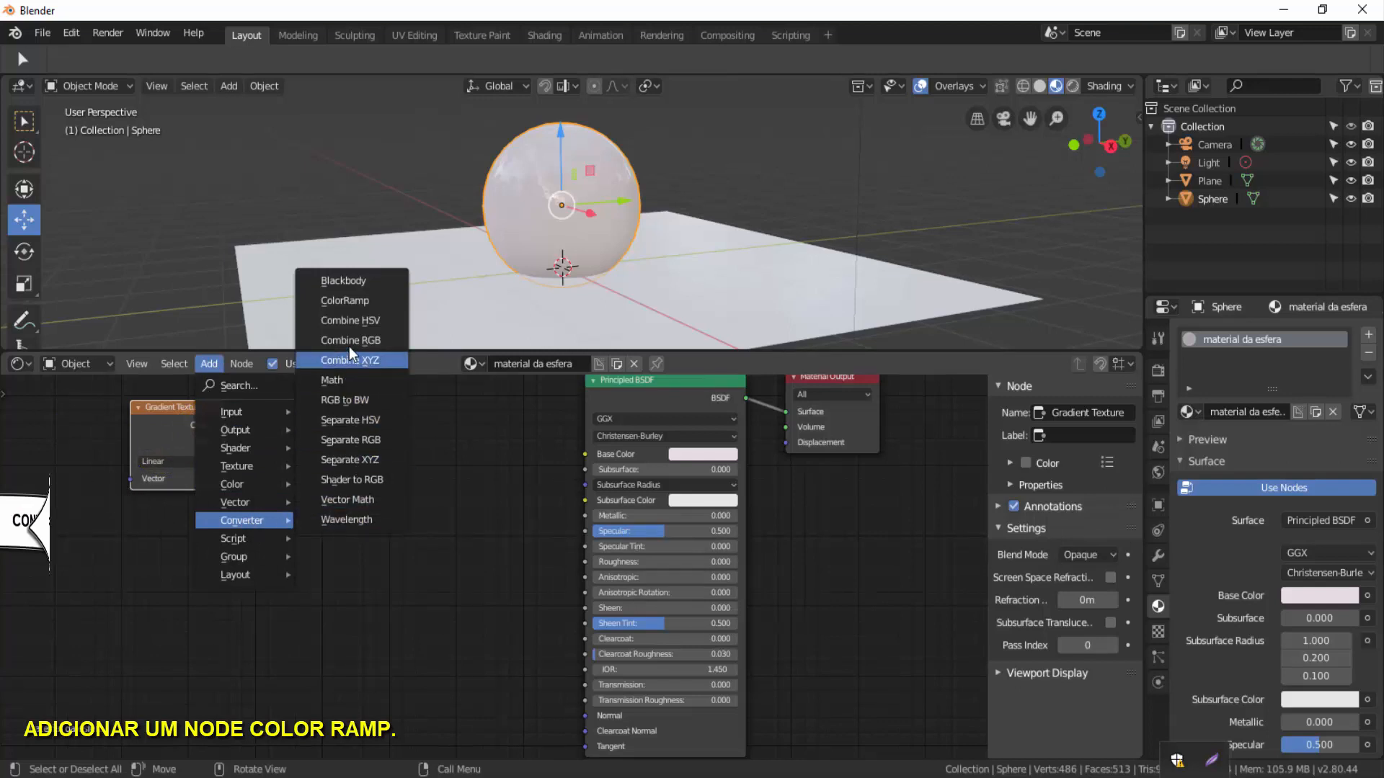
click(361, 301)
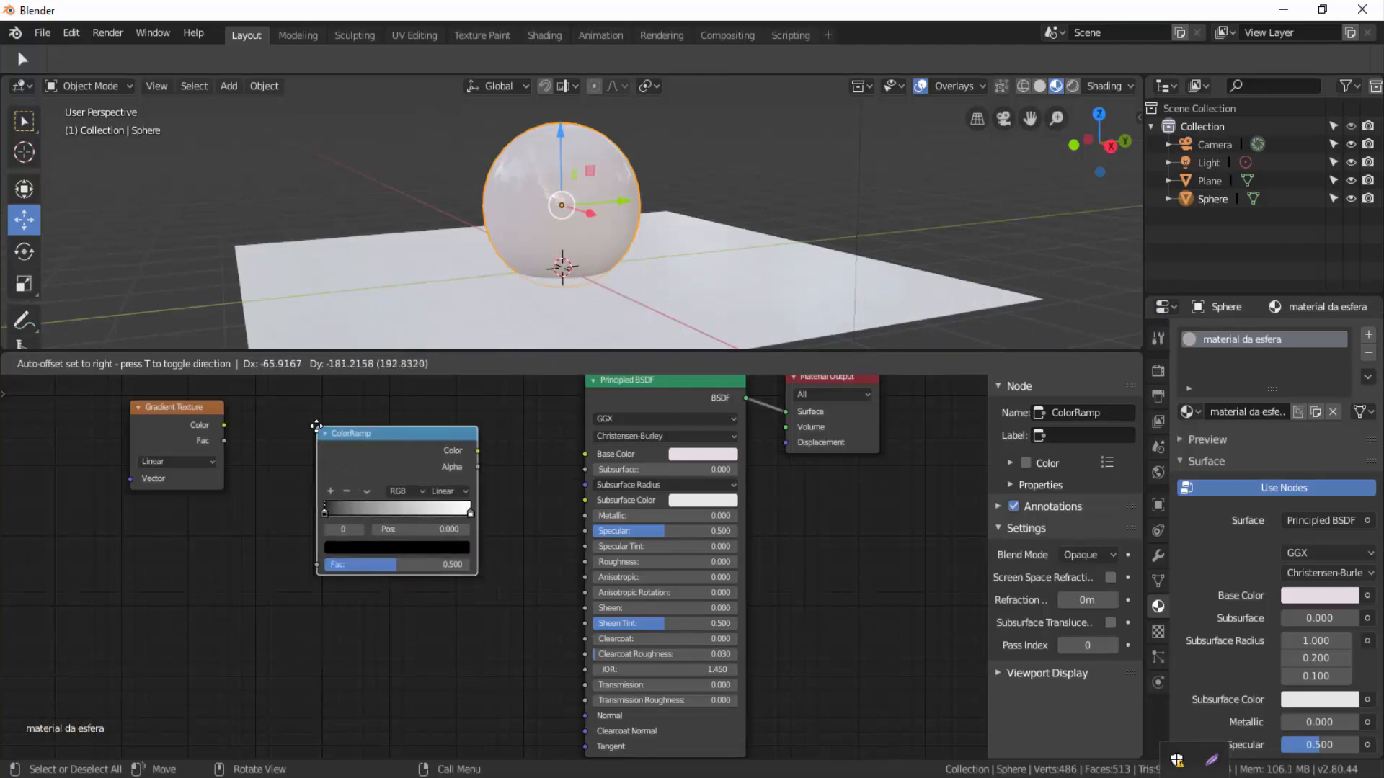
click(314, 431)
scroll(362, 473, up, 2)
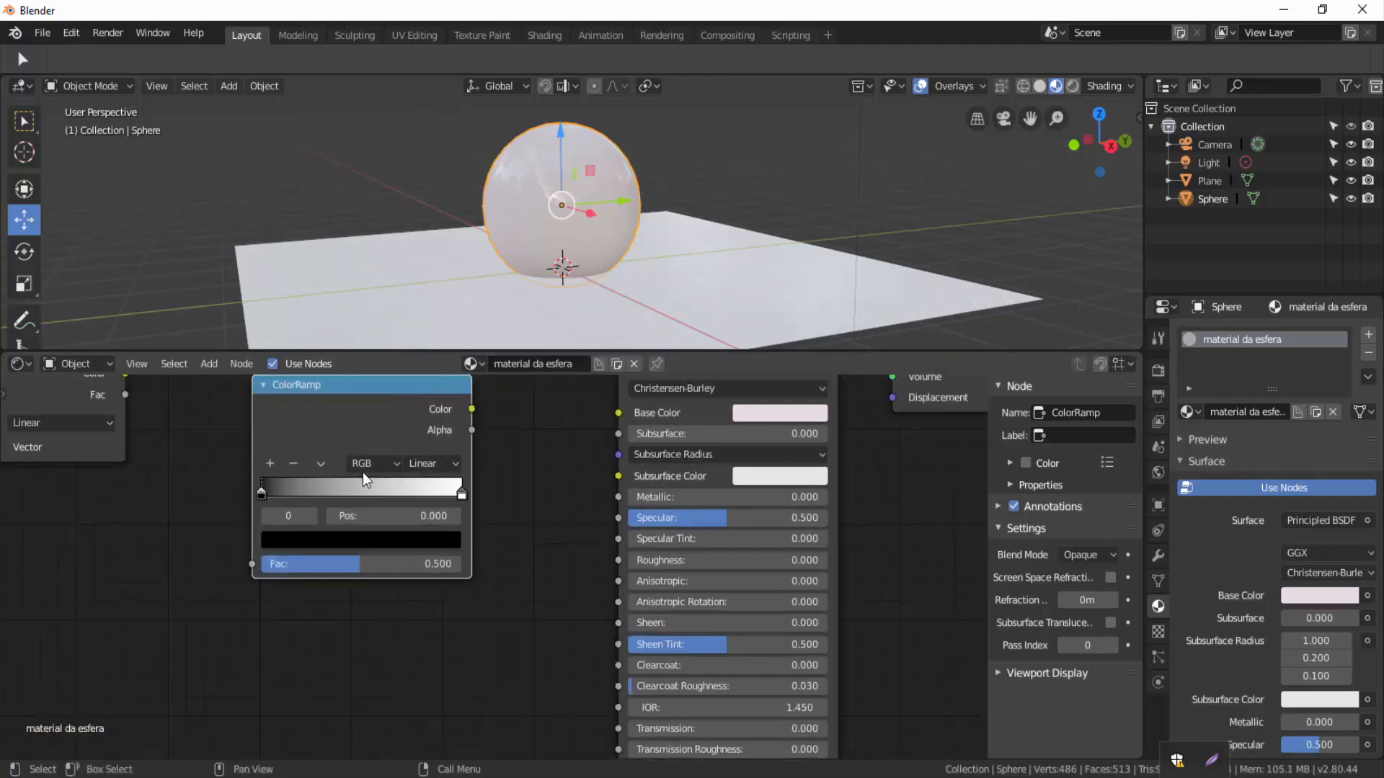
drag(353, 386, 377, 419)
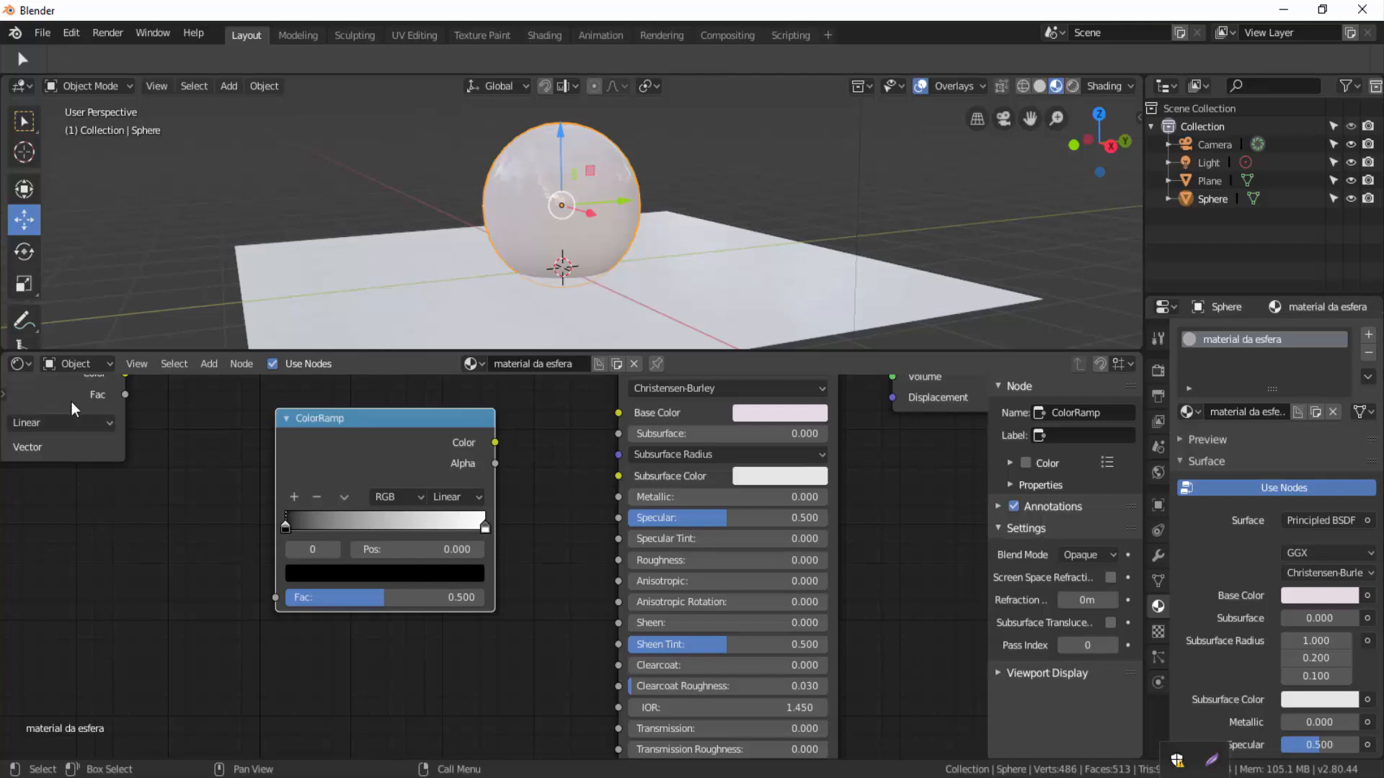
Move the Gradient Texture beside the ColorRamp, and link its Color to the ramp's Fac and the ramp's Color to Base Color
drag(73, 388, 118, 477)
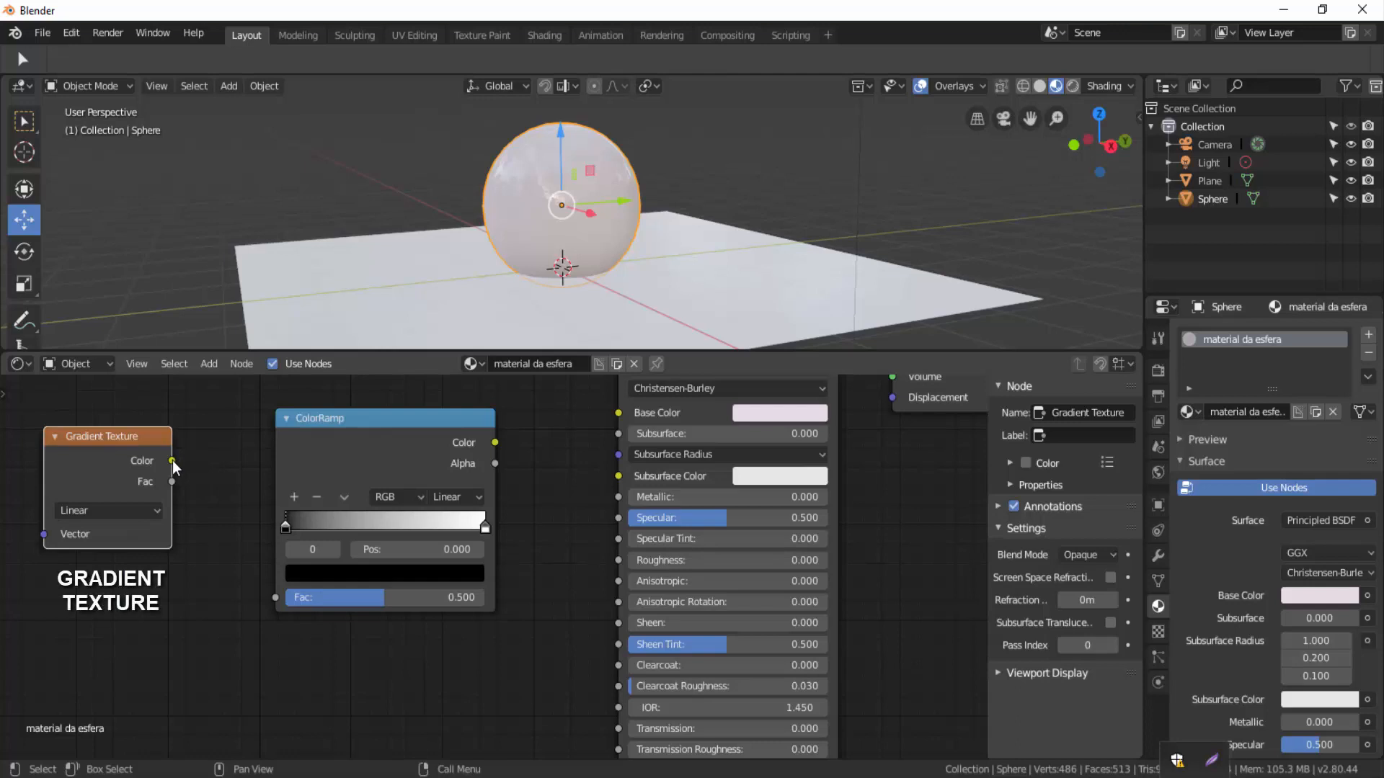
drag(172, 461, 275, 604)
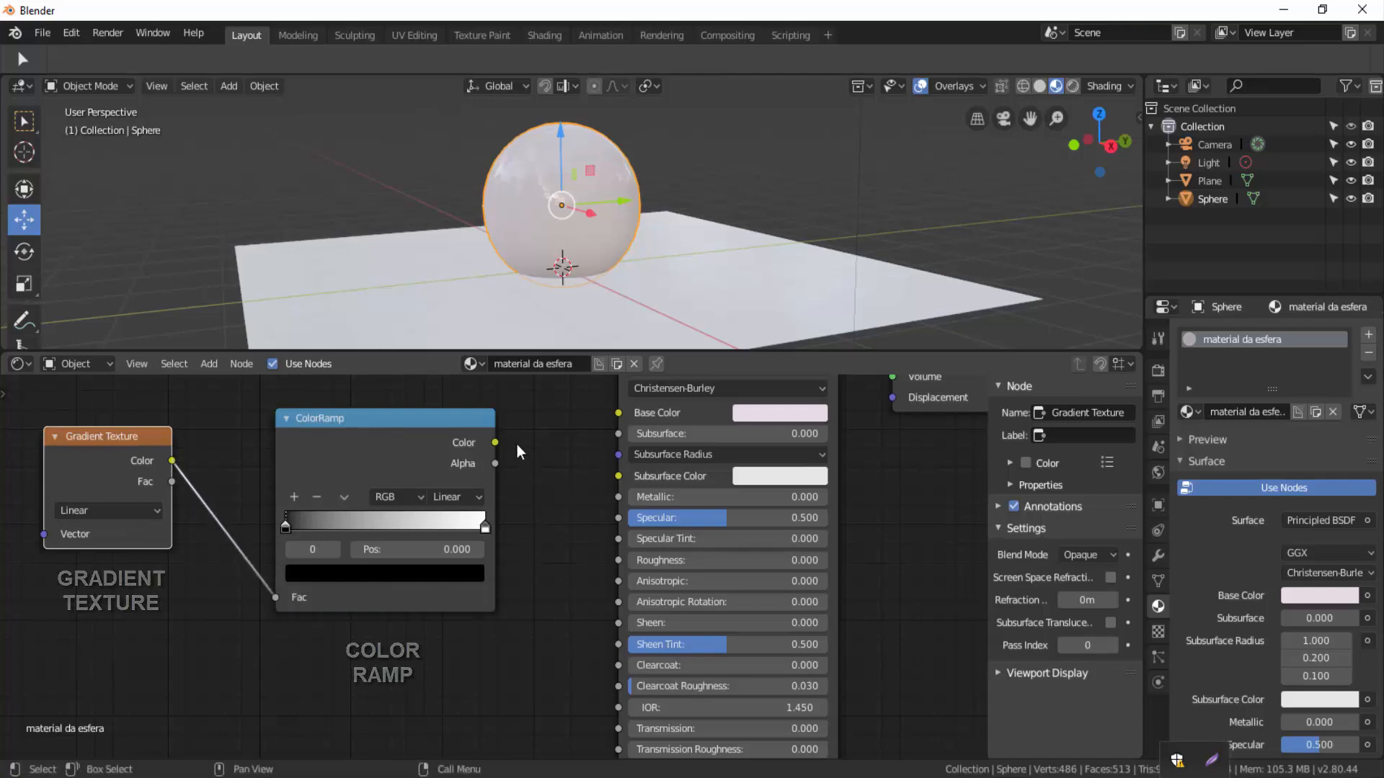
drag(495, 443, 617, 417)
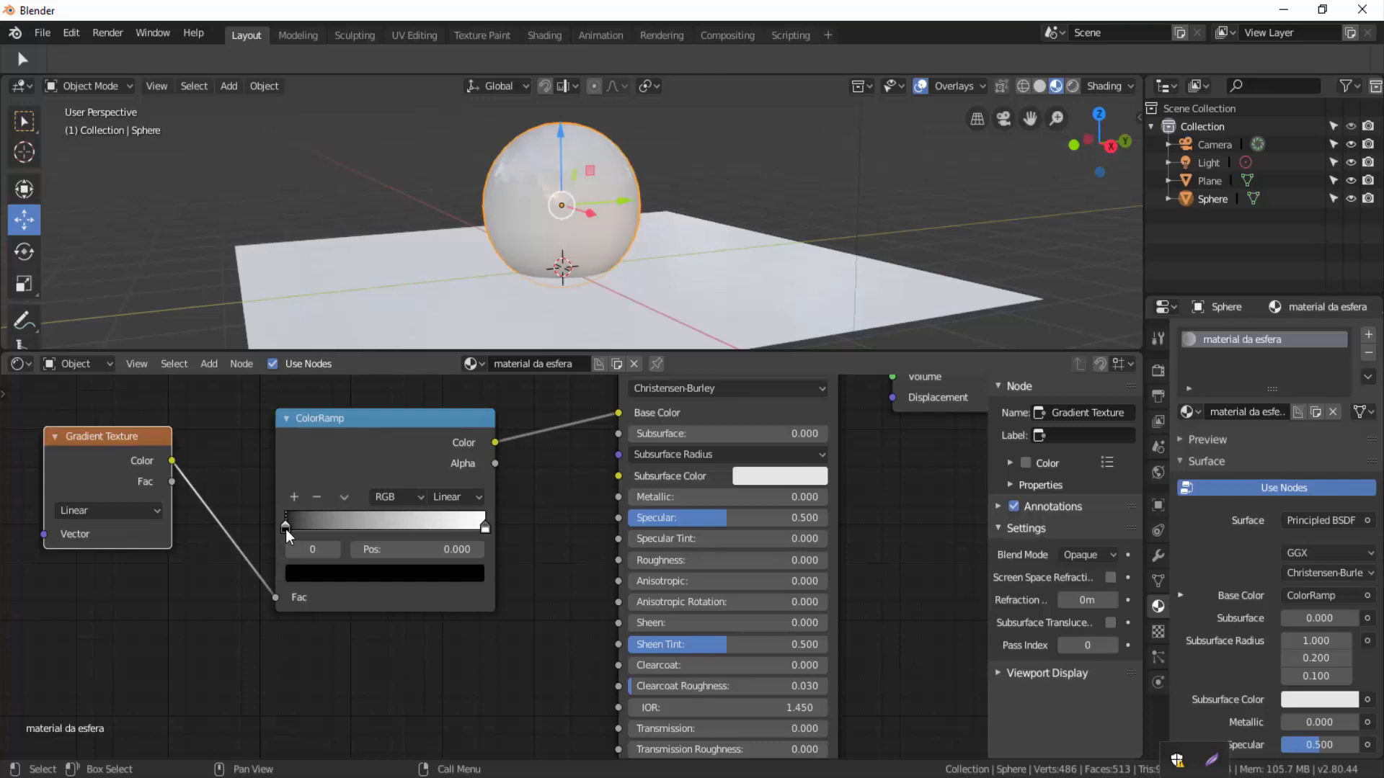
Change the ColorRamp's first stop, at position 0.000, to a bright blue and check the gradient around the sphere
click(374, 573)
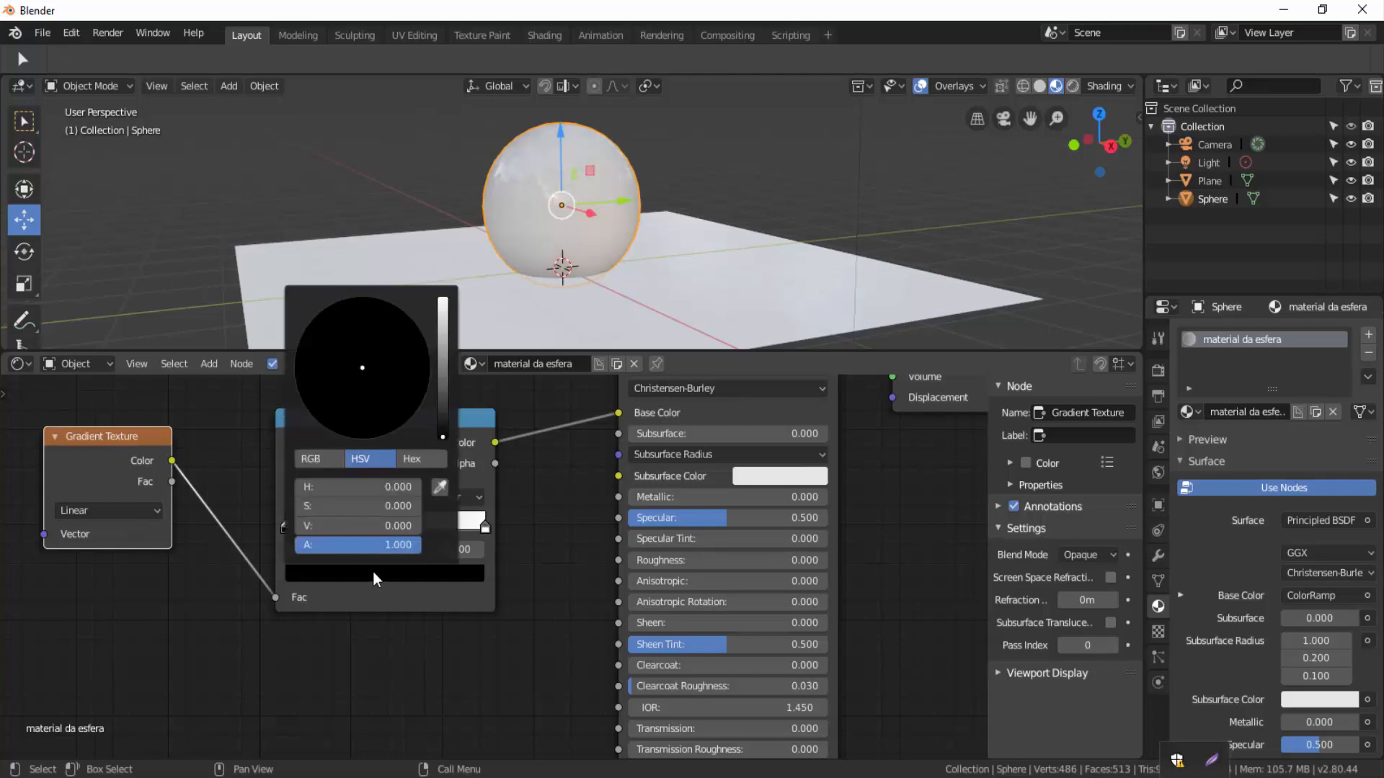
drag(442, 434, 448, 297)
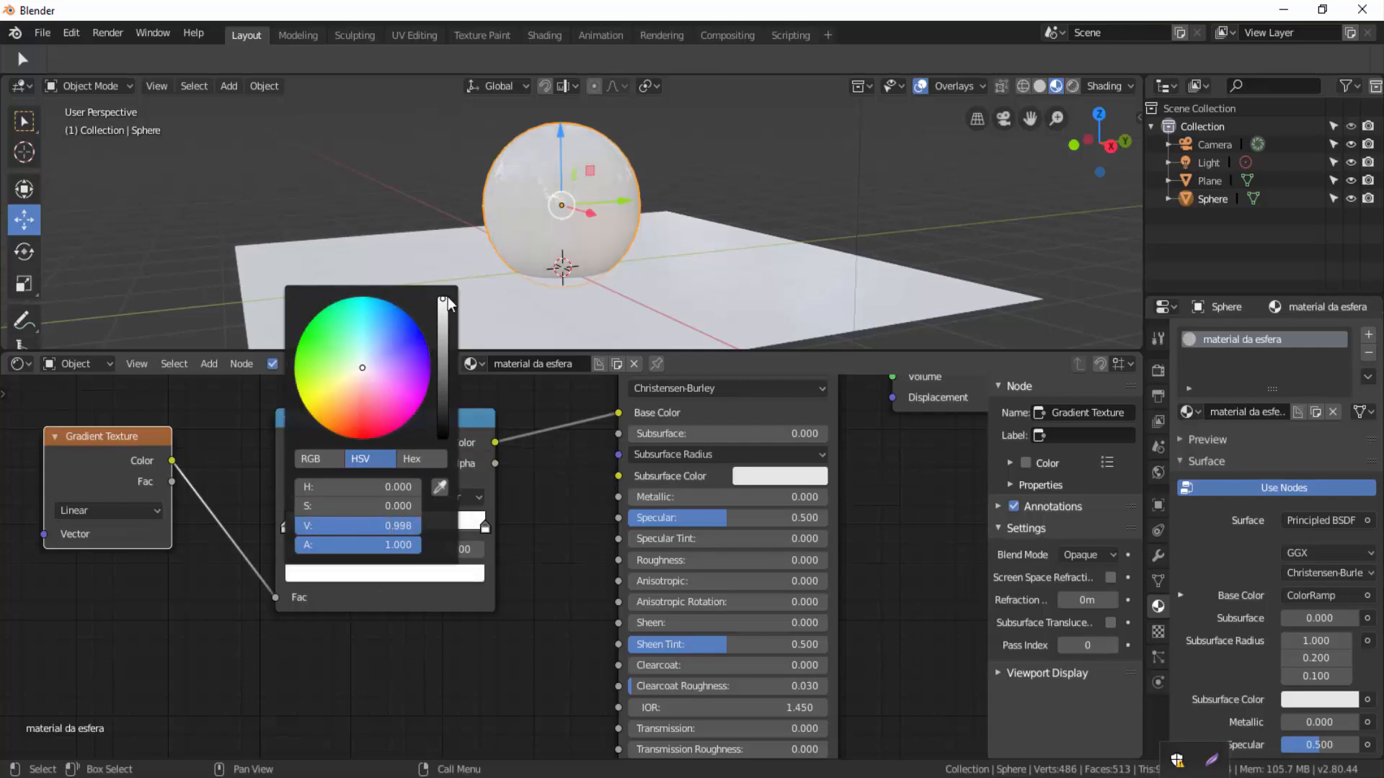
click(409, 336)
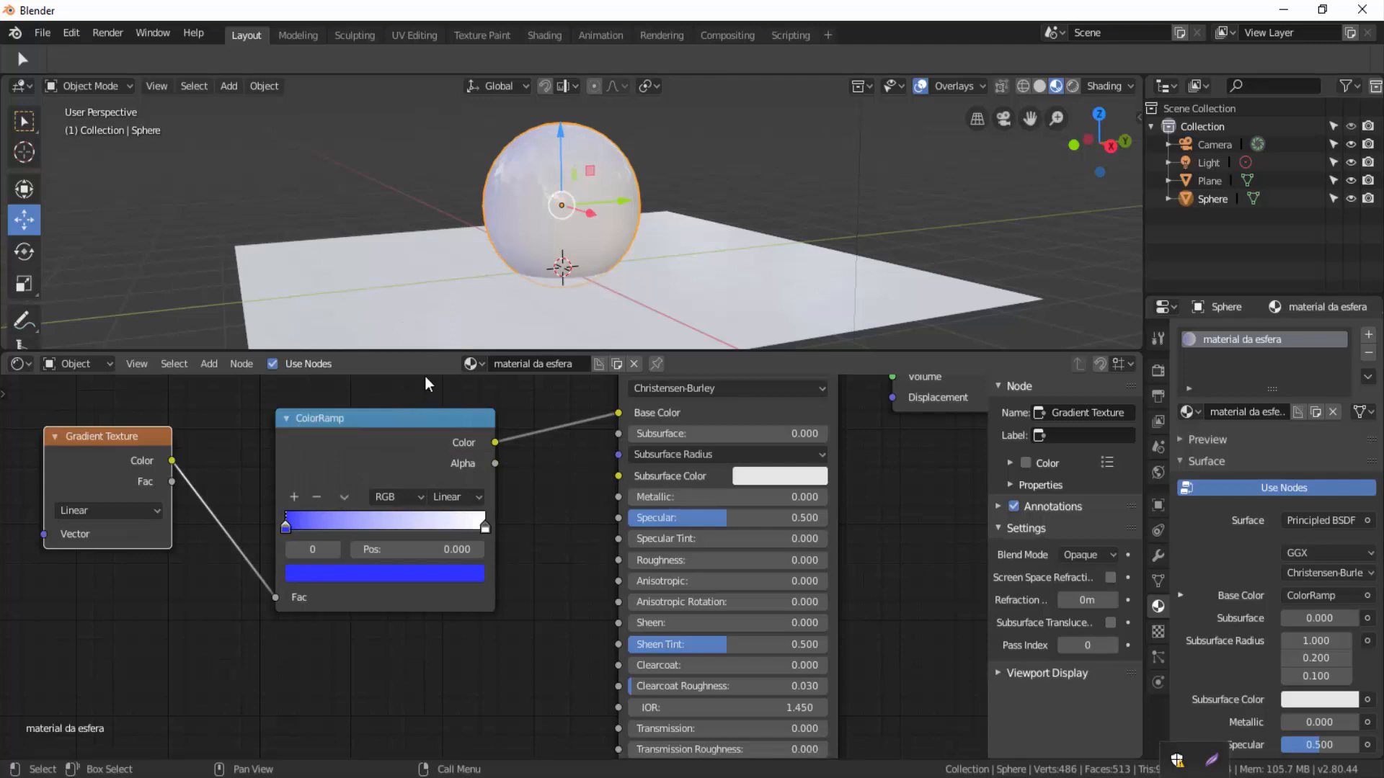
middle_drag(488, 277, 521, 297)
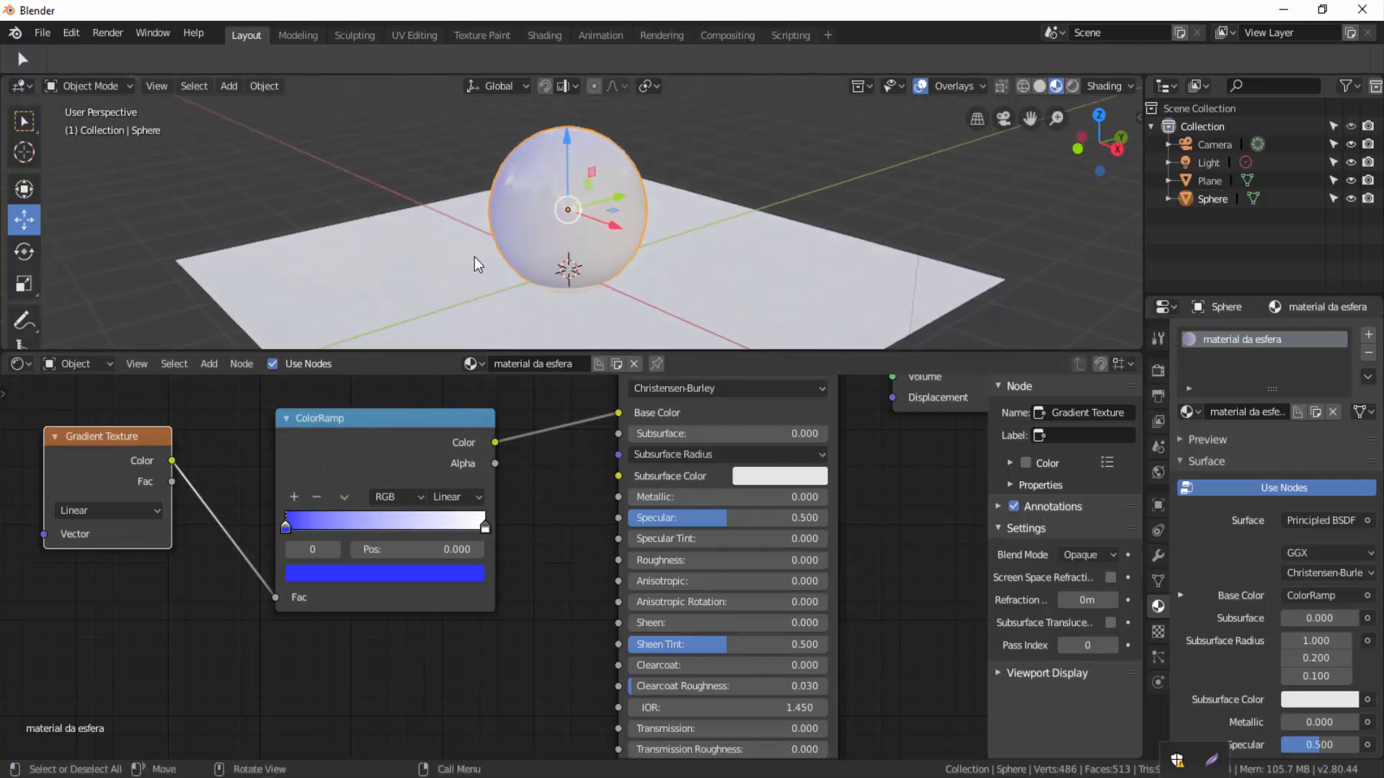
middle_drag(525, 188, 675, 178)
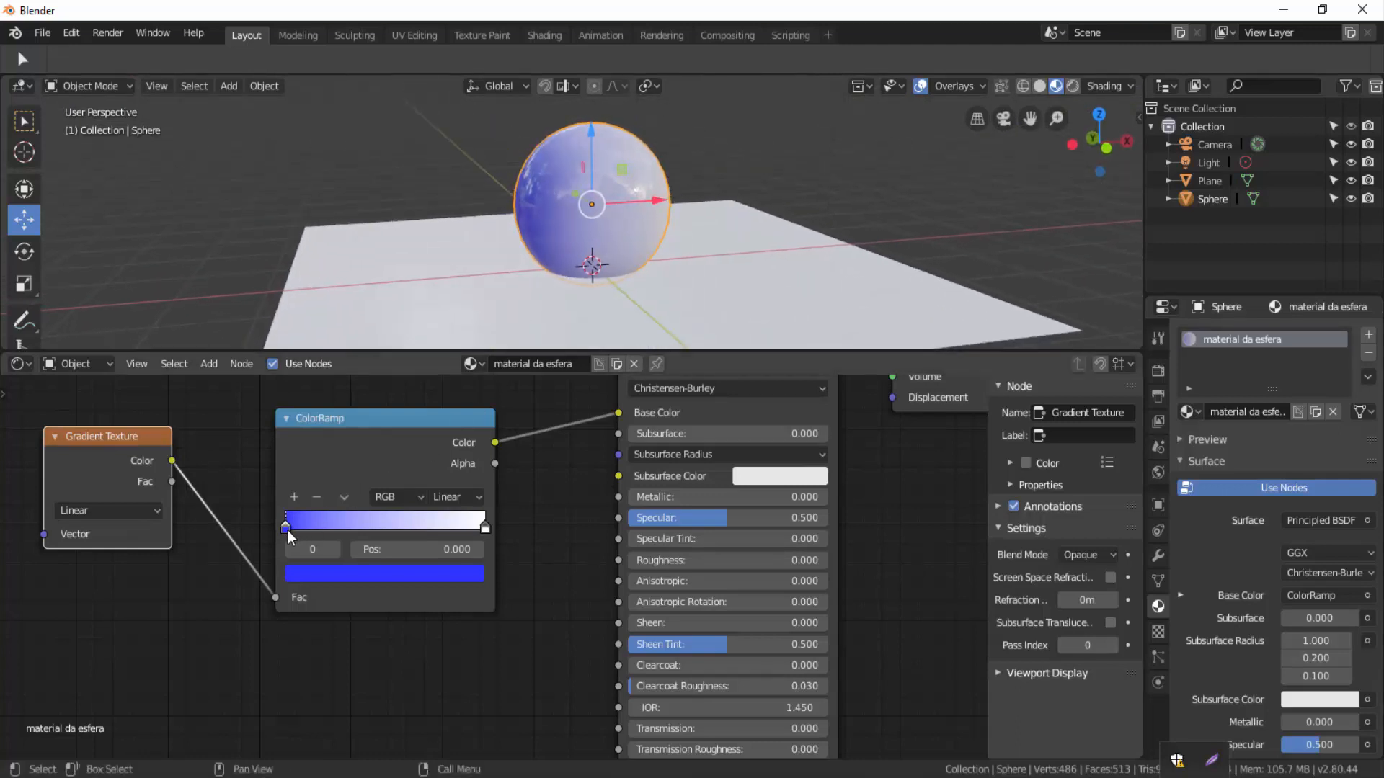
mouse_move(288, 531)
mouse_down()
mouse_move(436, 525)
mouse_move(284, 524)
mouse_up()
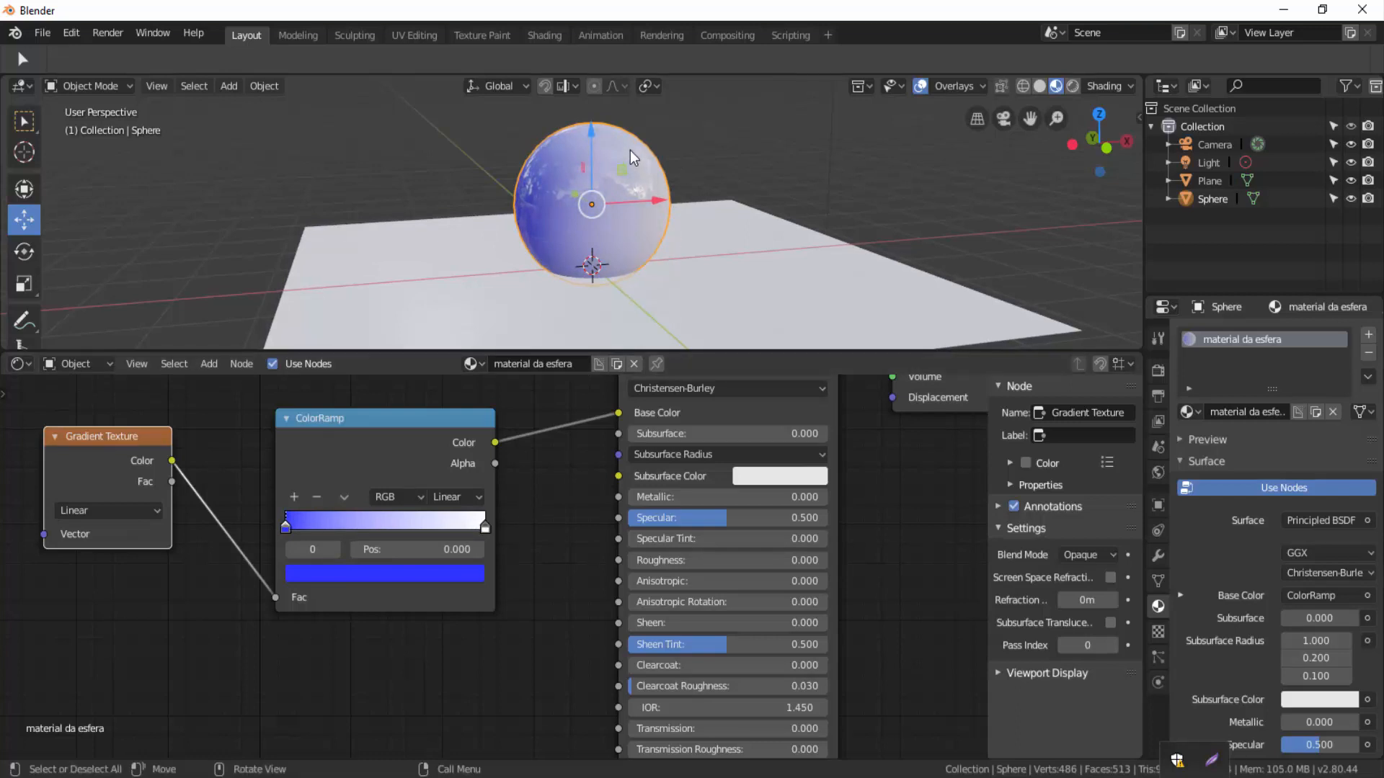
Change the ColorRamp's last stop, at position 1.000, to yellow and inspect the blended colours on the sphere
click(487, 526)
click(484, 529)
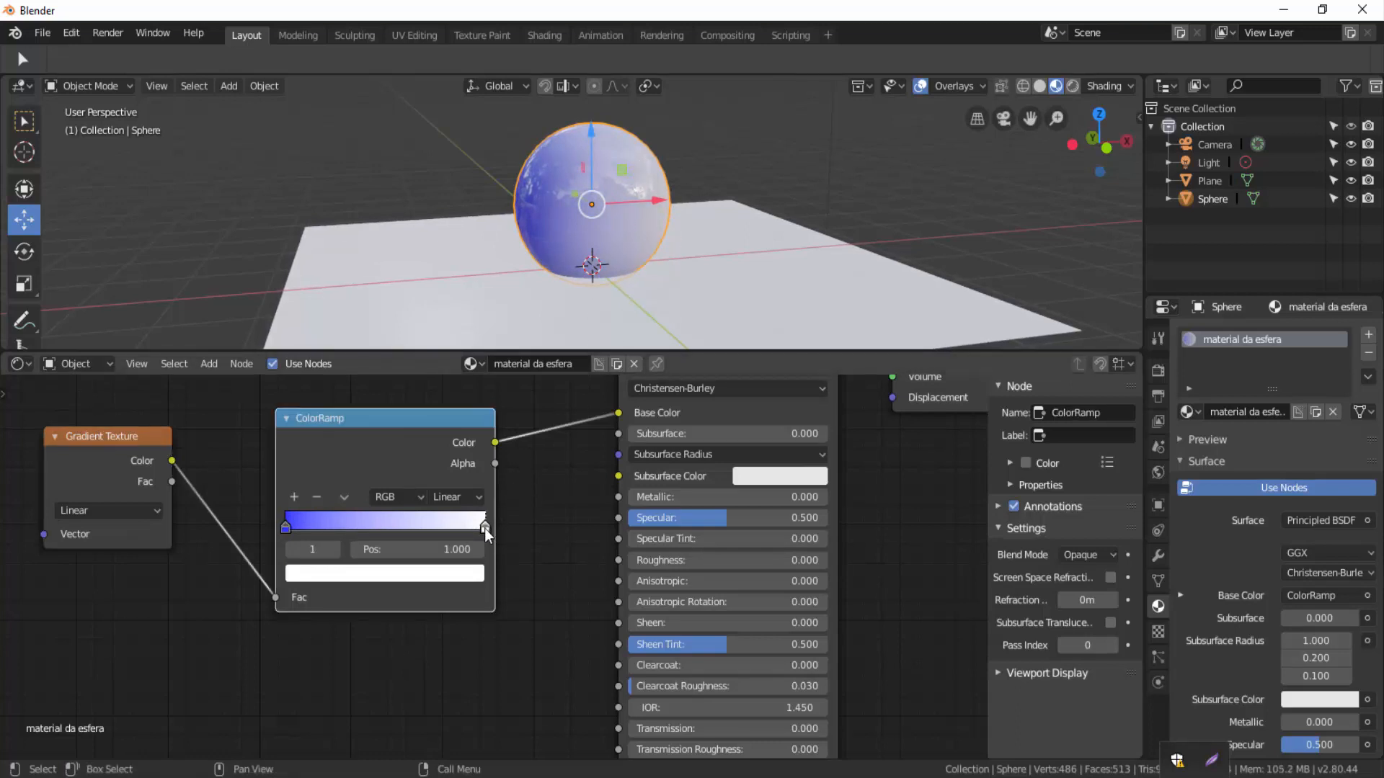
click(379, 573)
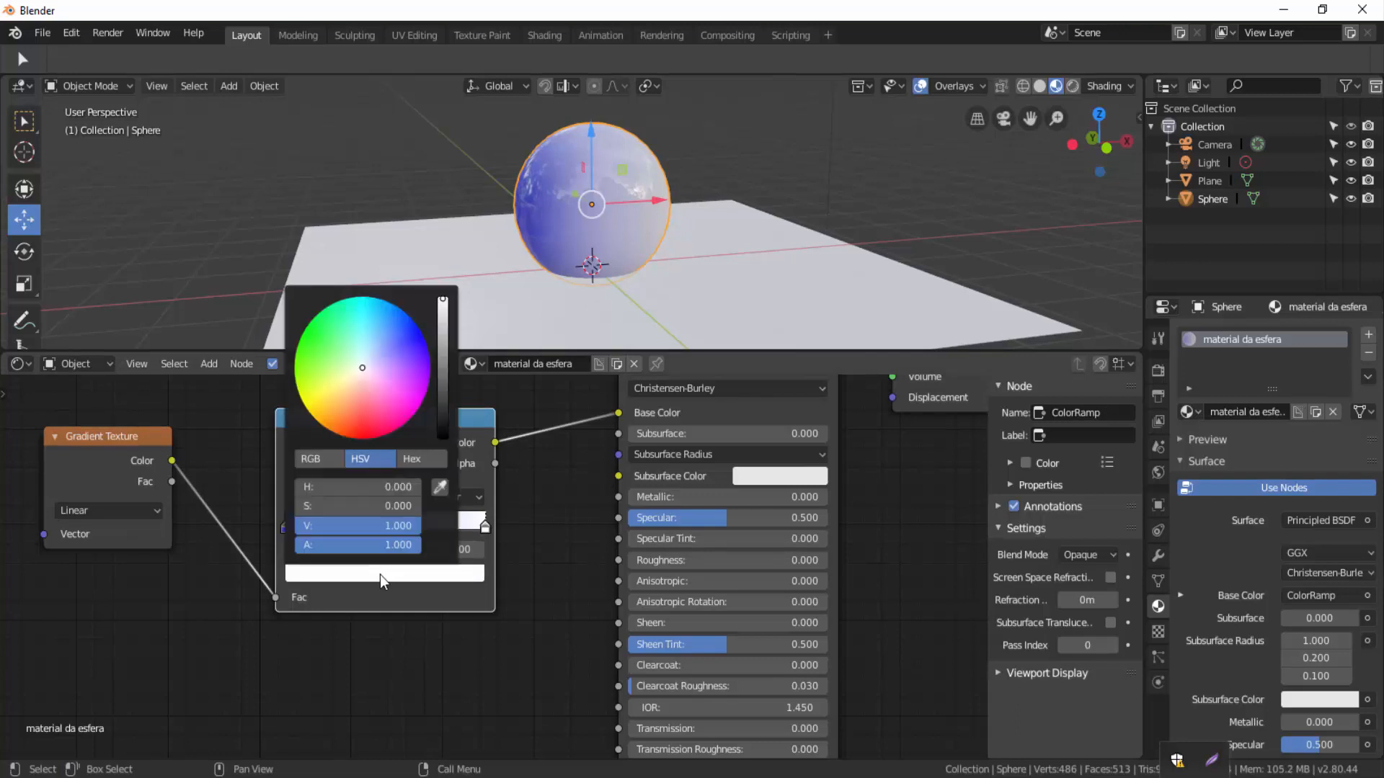
click(327, 399)
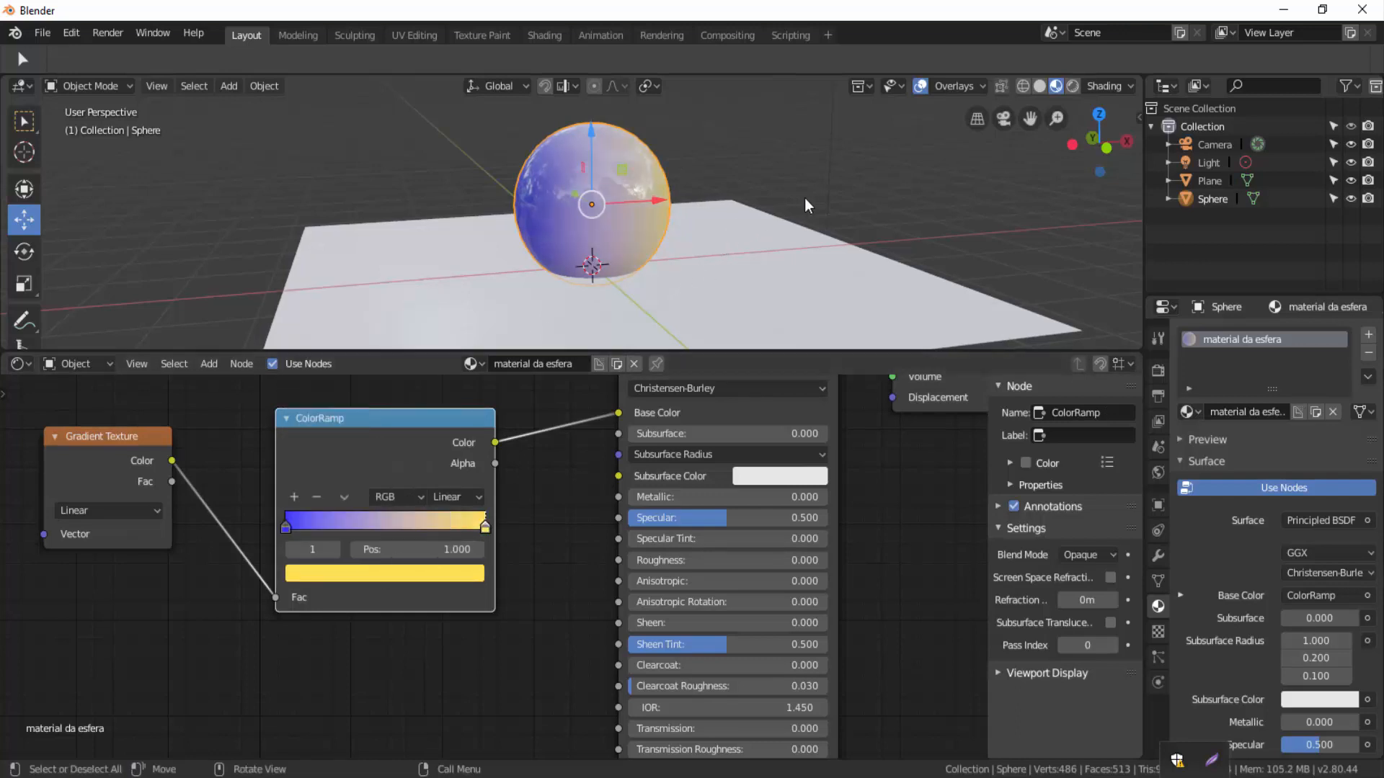
middle_drag(826, 197, 774, 218)
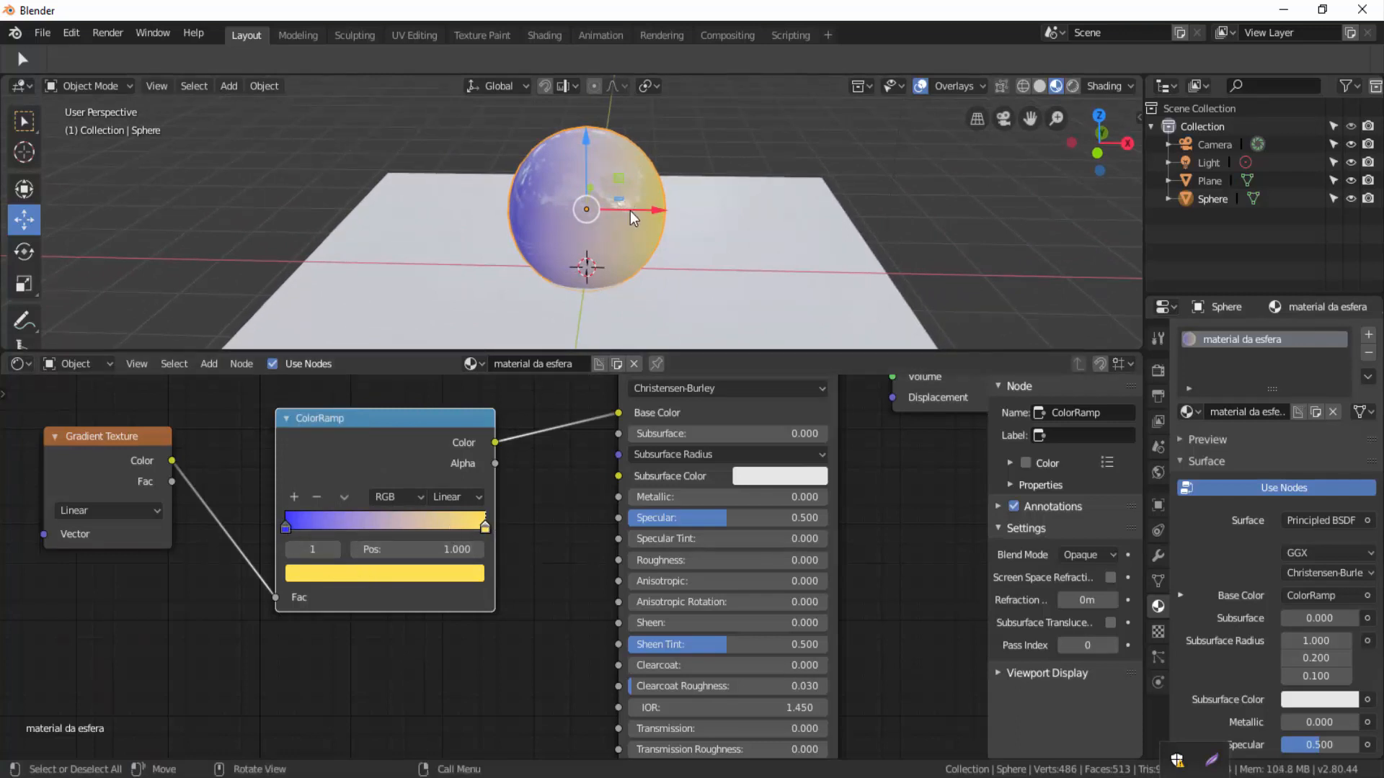
middle_drag(630, 210, 592, 196)
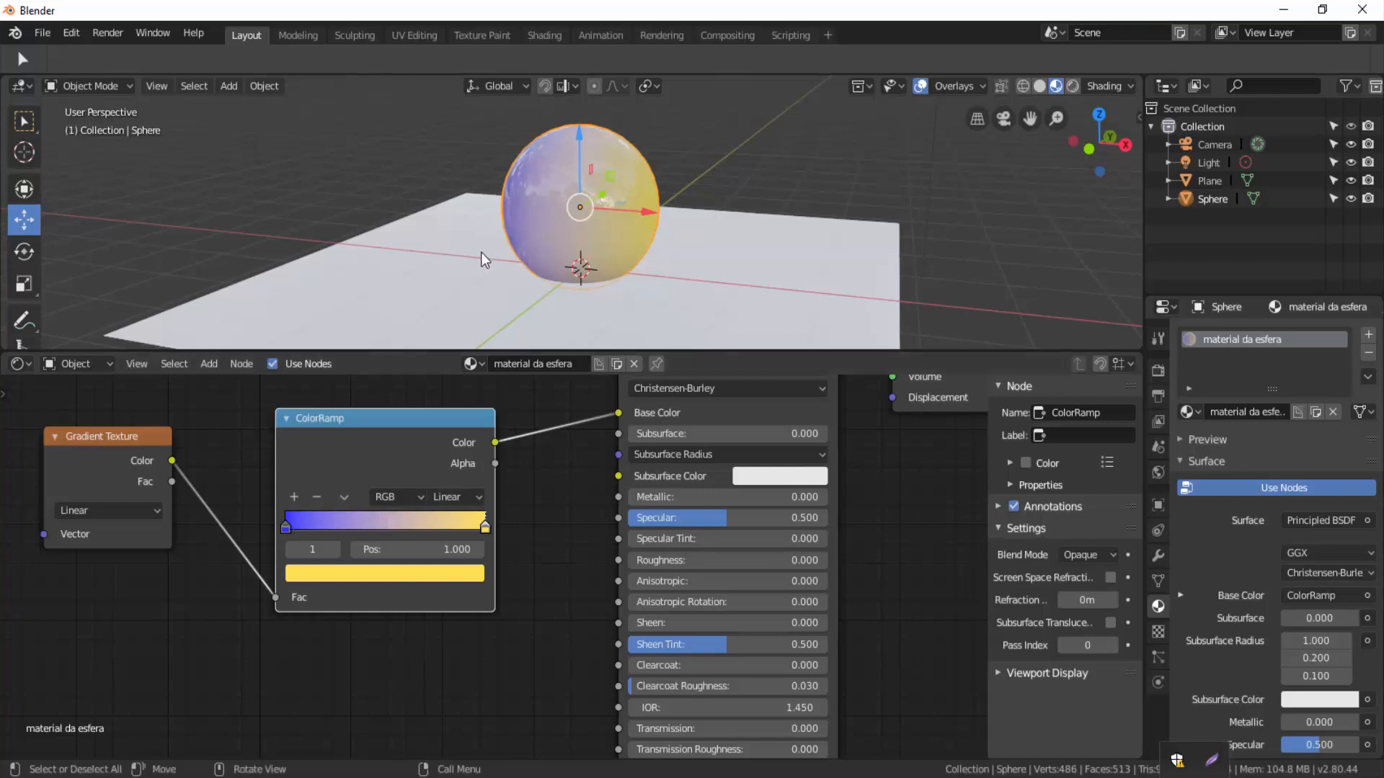
Add a colour stop at position 0.500 of the ColorRamp and make it green
click(294, 496)
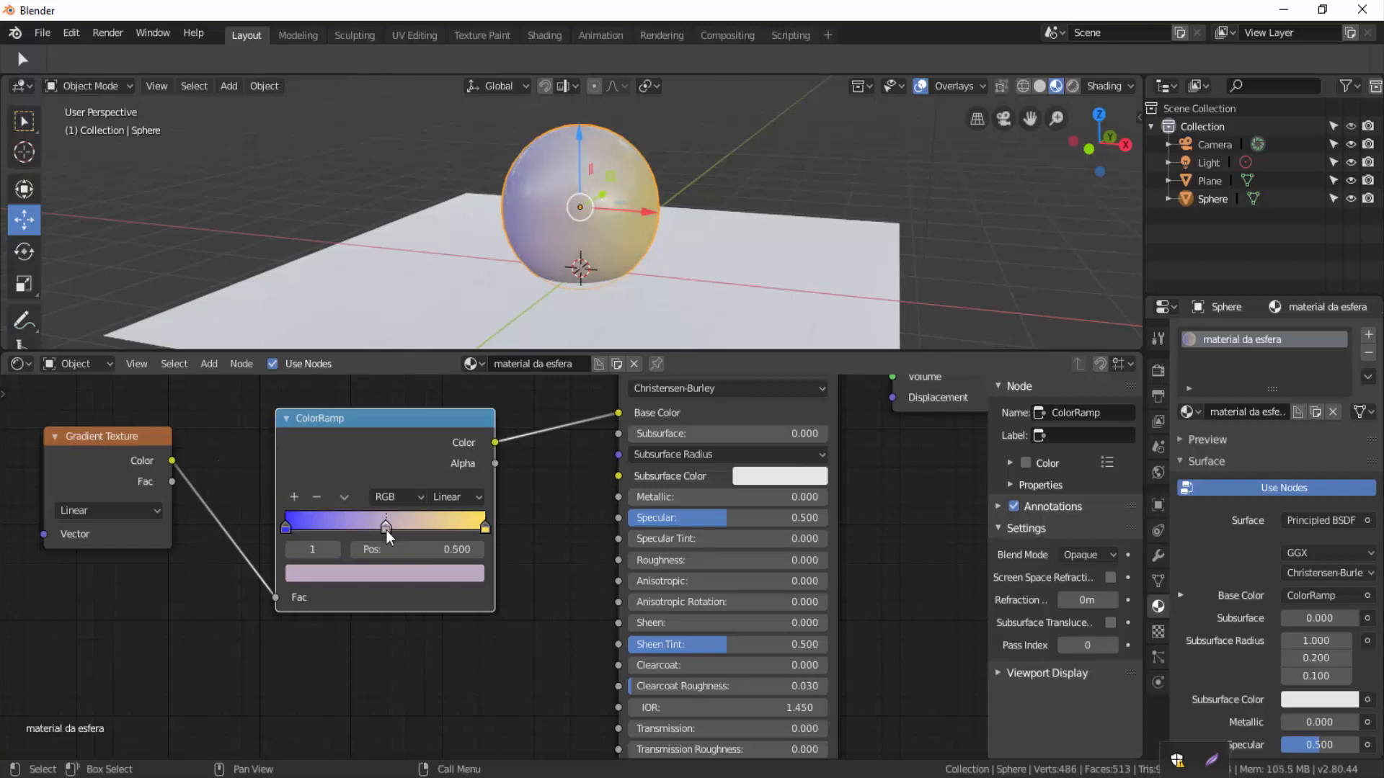
click(372, 574)
click(314, 343)
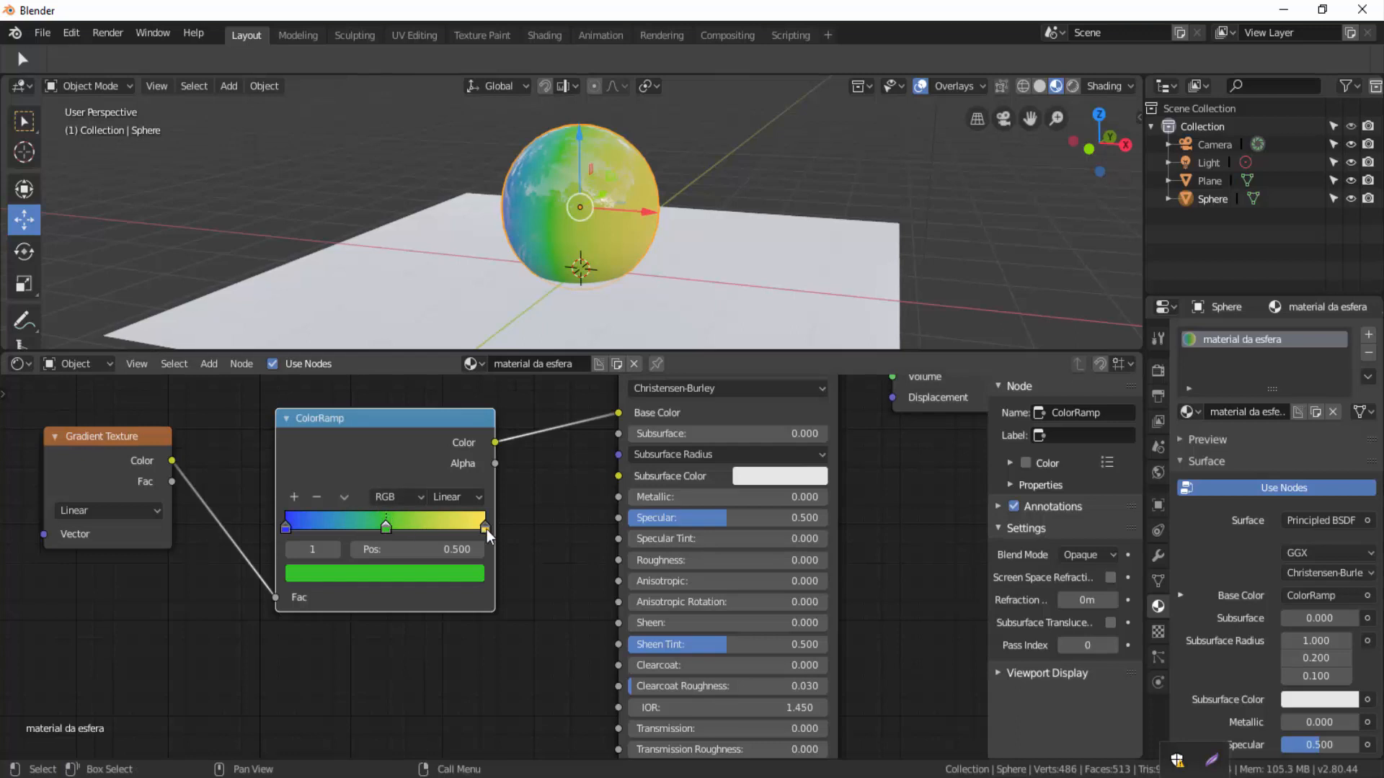
Add another ColorRamp stop at position 0.250, between blue and green, and make it magenta
click(295, 497)
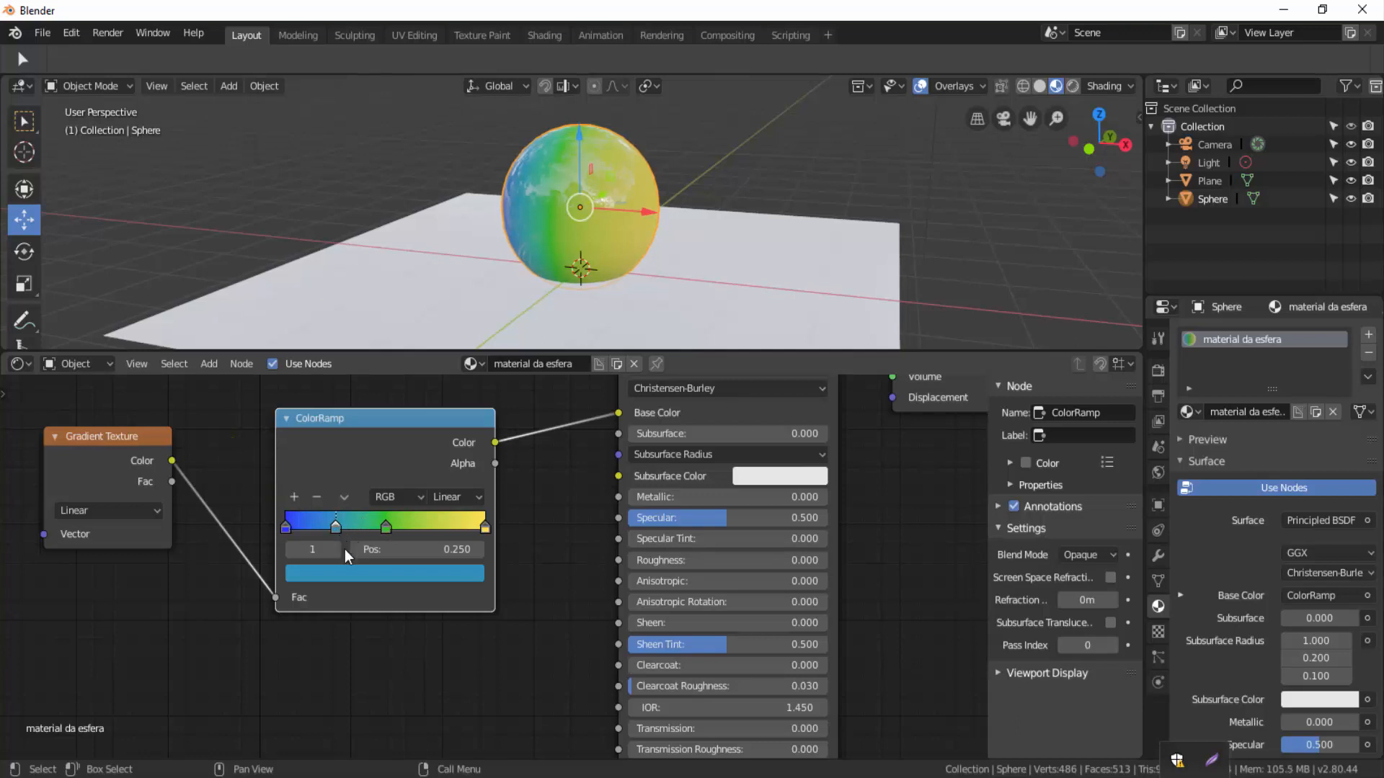
click(353, 573)
click(414, 397)
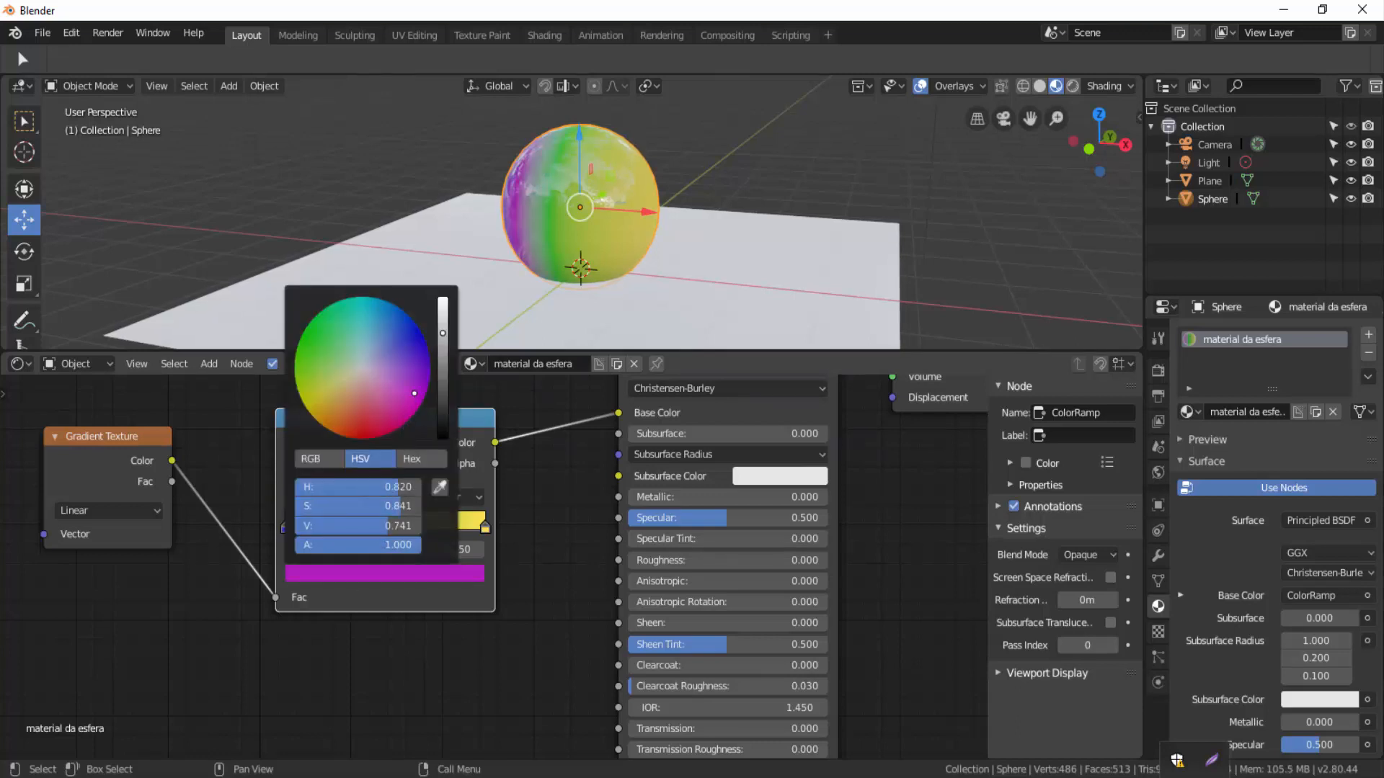
Slide the green ColorRamp stop closer to the yellow one and move the magenta stop to position 0.350
drag(388, 527, 421, 529)
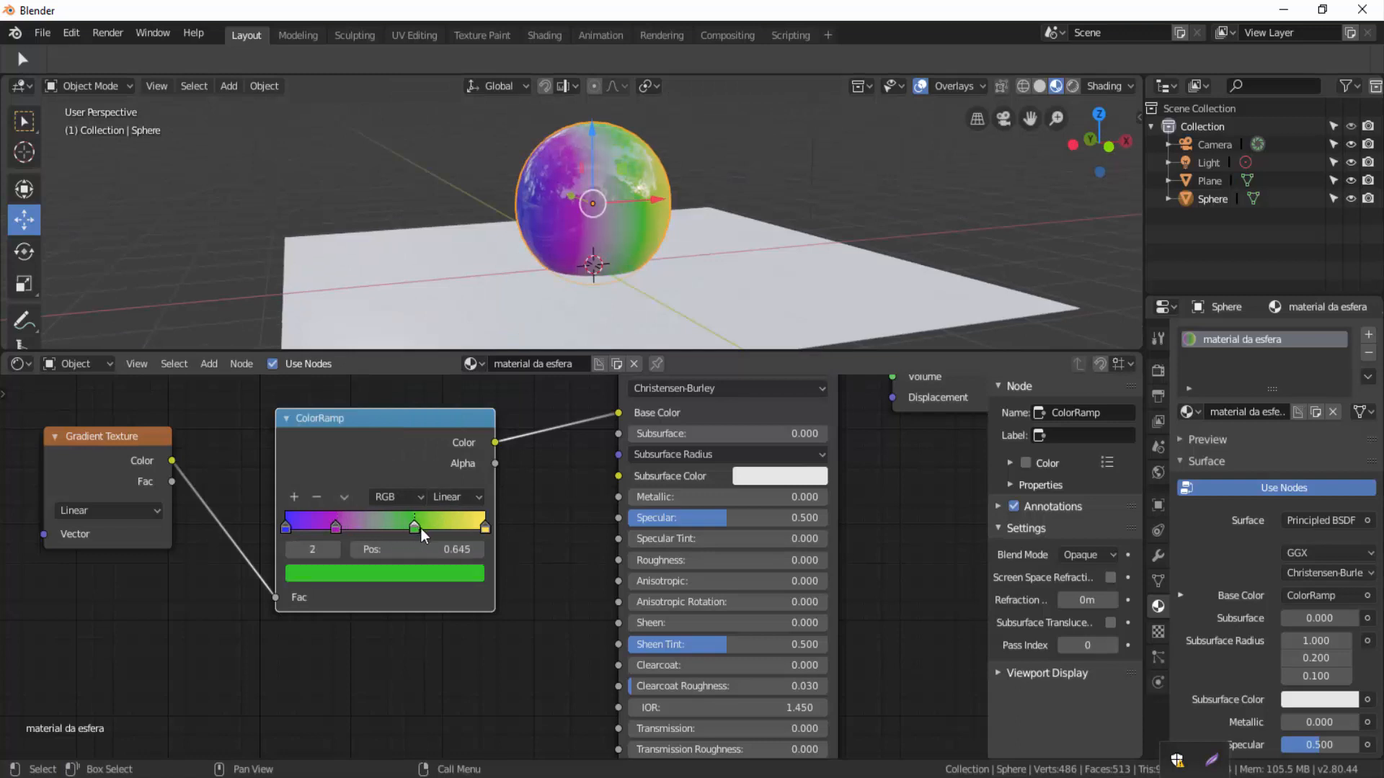
drag(338, 533, 374, 529)
click(354, 528)
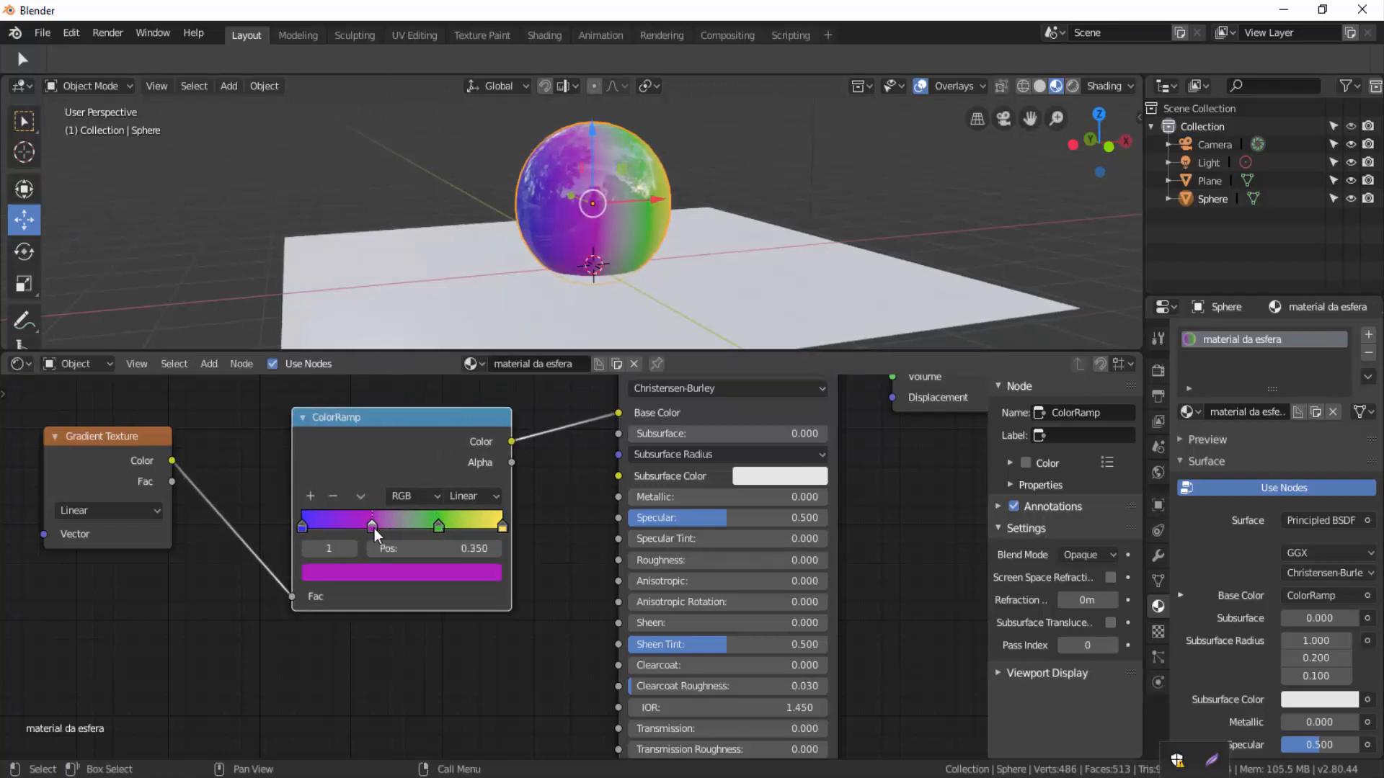
middle_drag(750, 183, 746, 223)
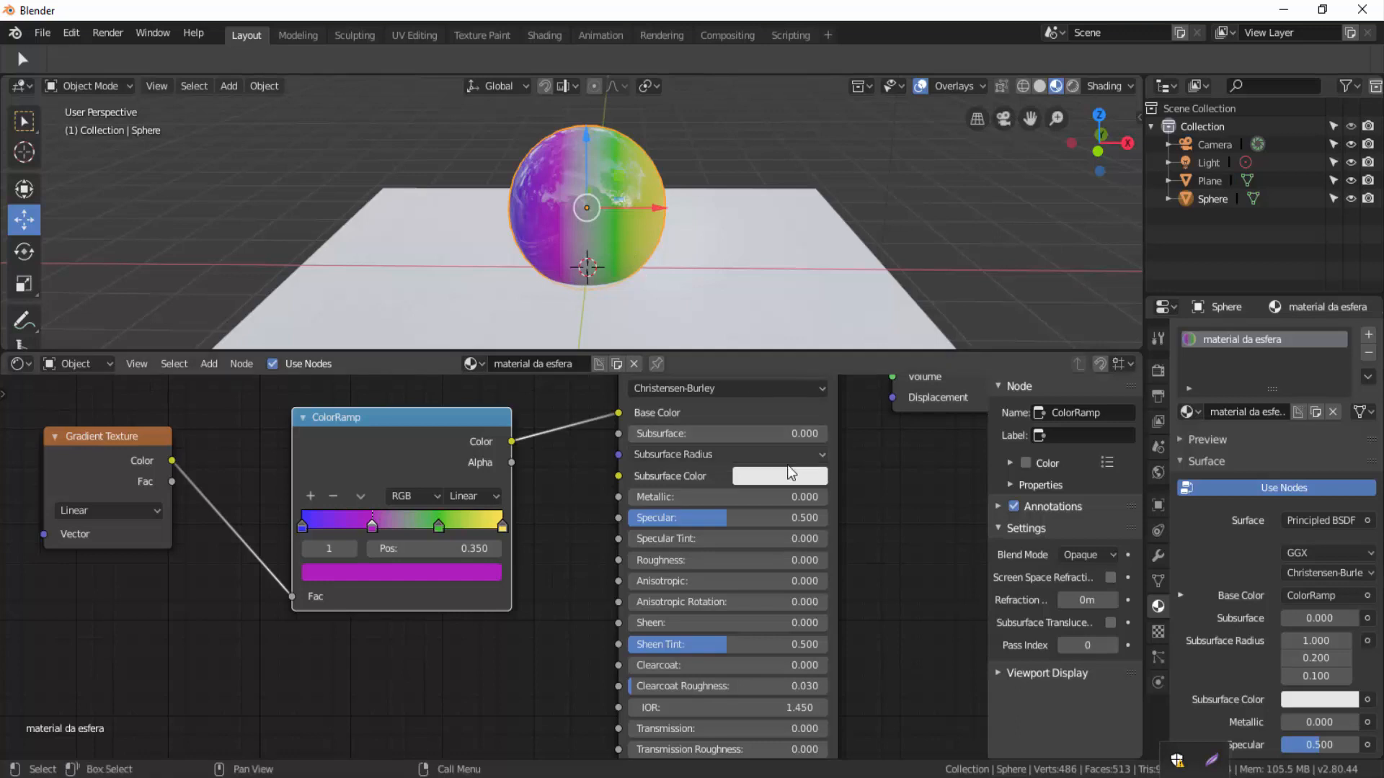
Try the Principled BSDF's Metallic at 1.000 with the gradient, and restore it to 0.000
mouse_move(650, 564)
mouse_down()
mouse_move(696, 560)
mouse_move(629, 561)
mouse_up()
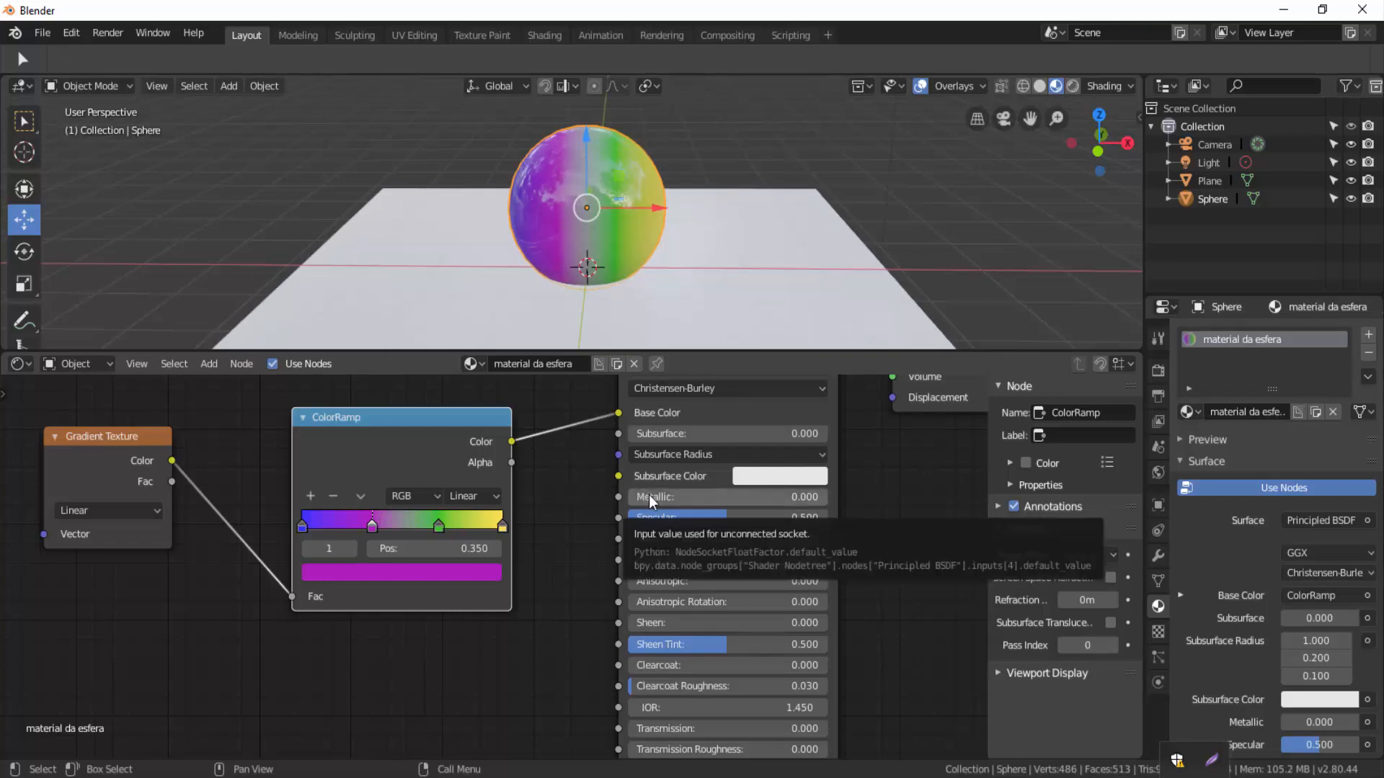
drag(651, 500, 836, 497)
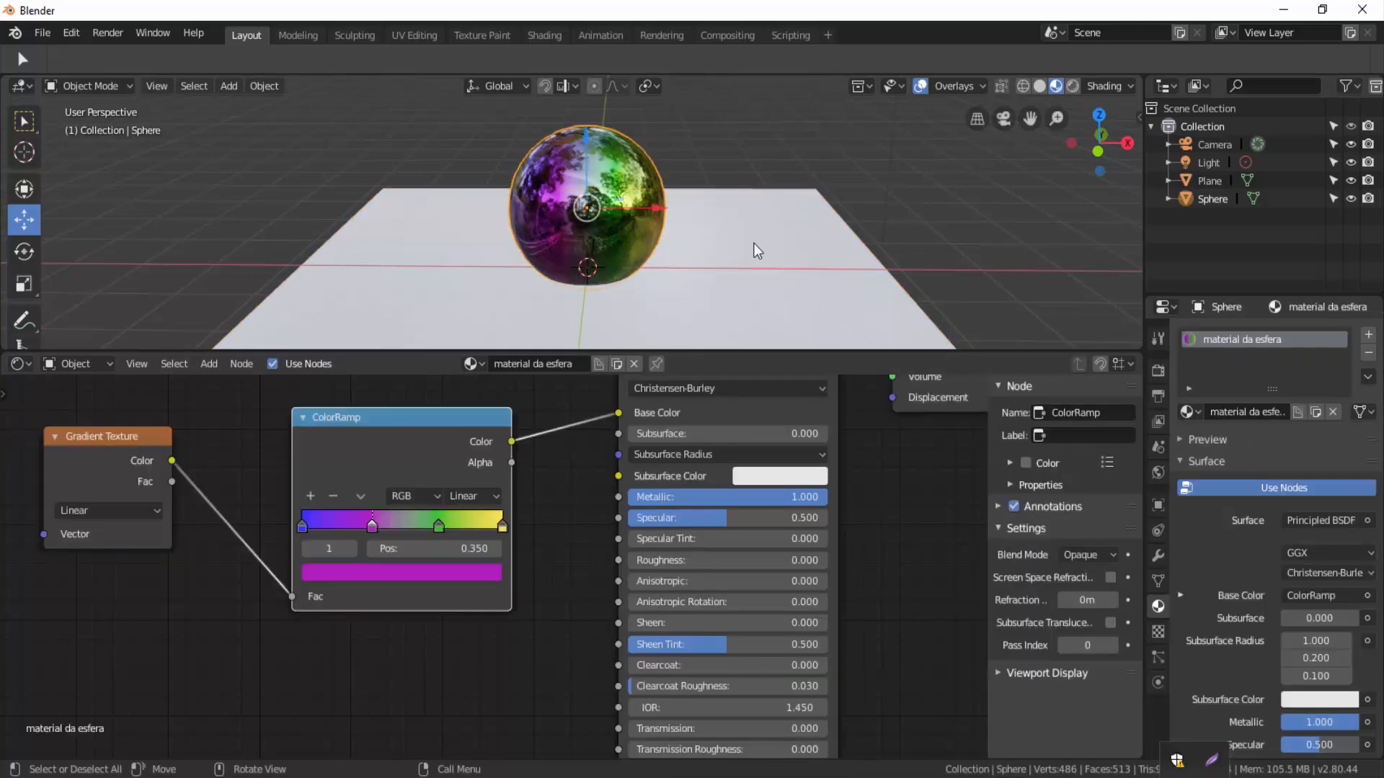
scroll(756, 250, down, 1)
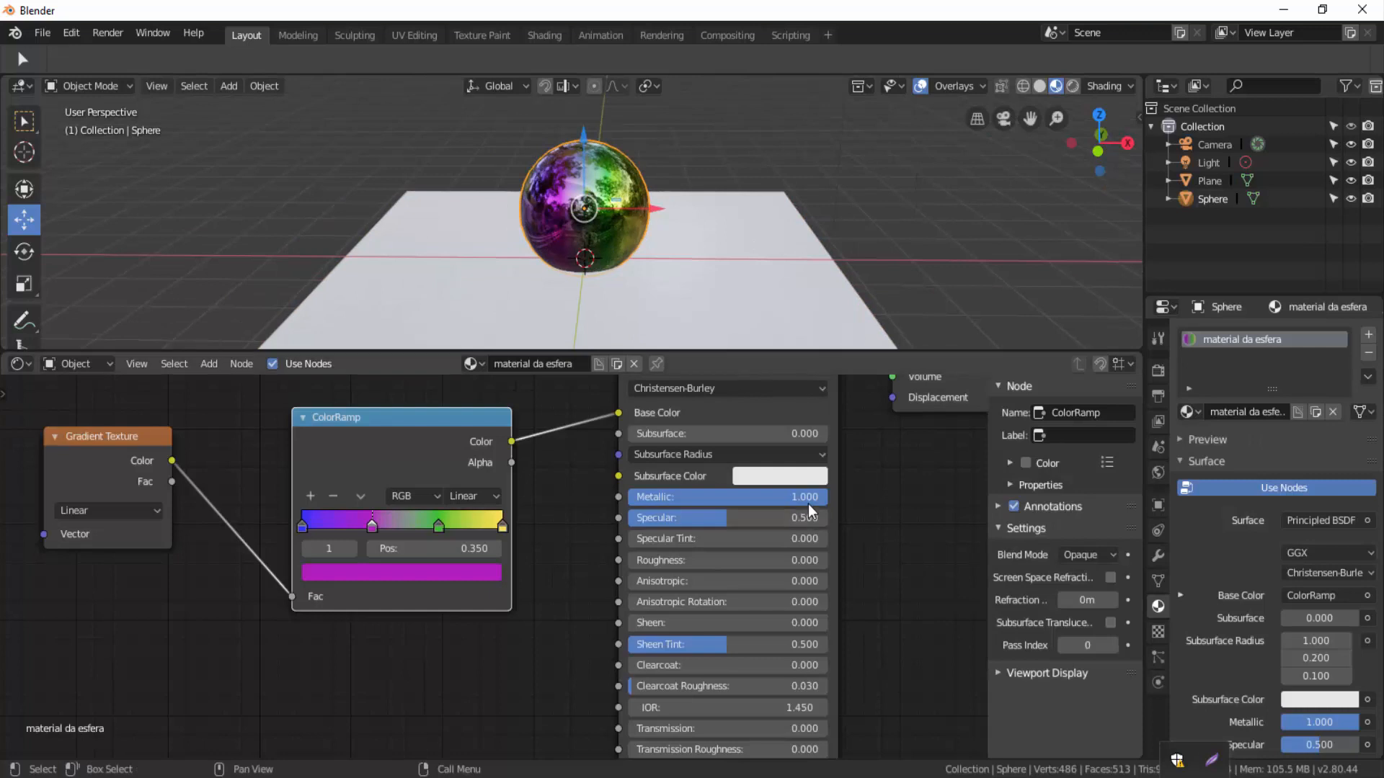
drag(813, 498, 627, 498)
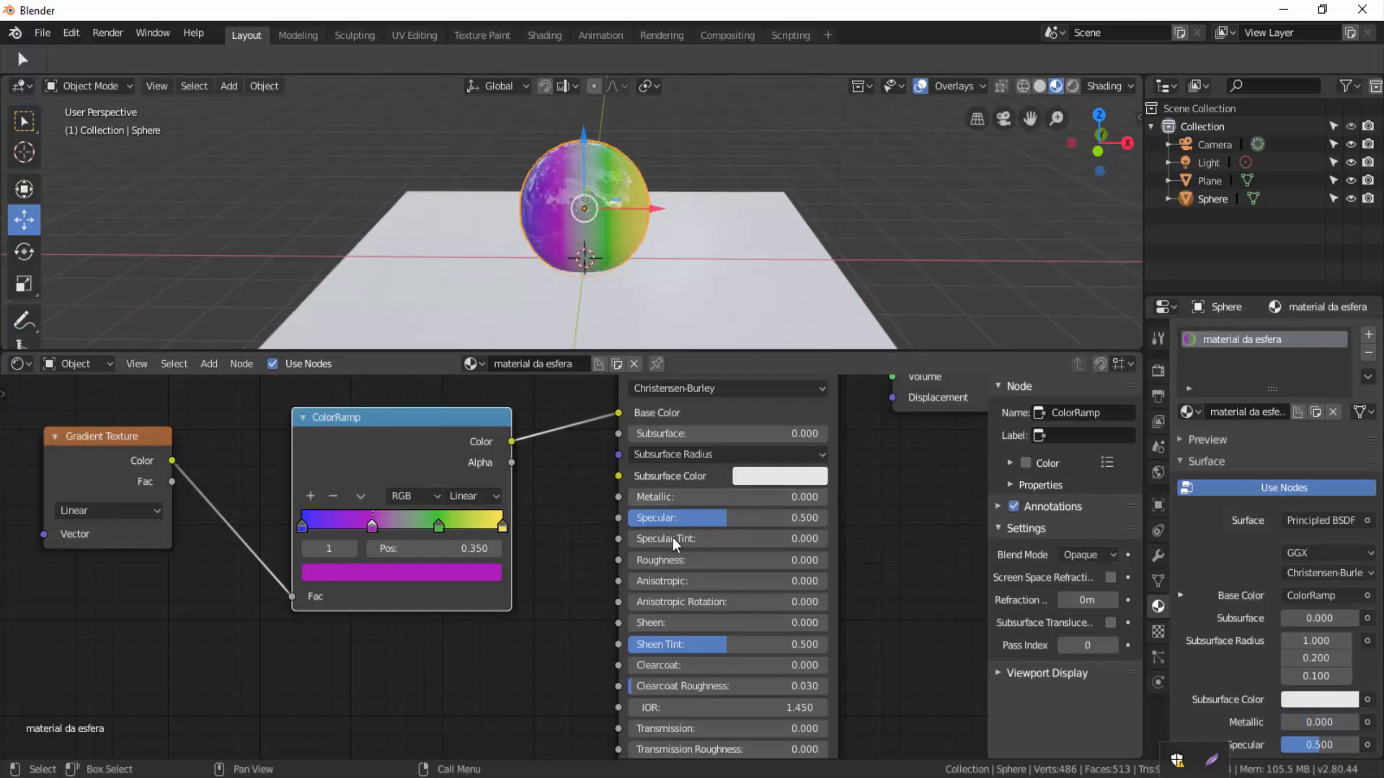
Set both Transmission and Metallic to 1.000 on the Principled BSDF, inspecting the sphere after each change
scroll(674, 546, down, 1)
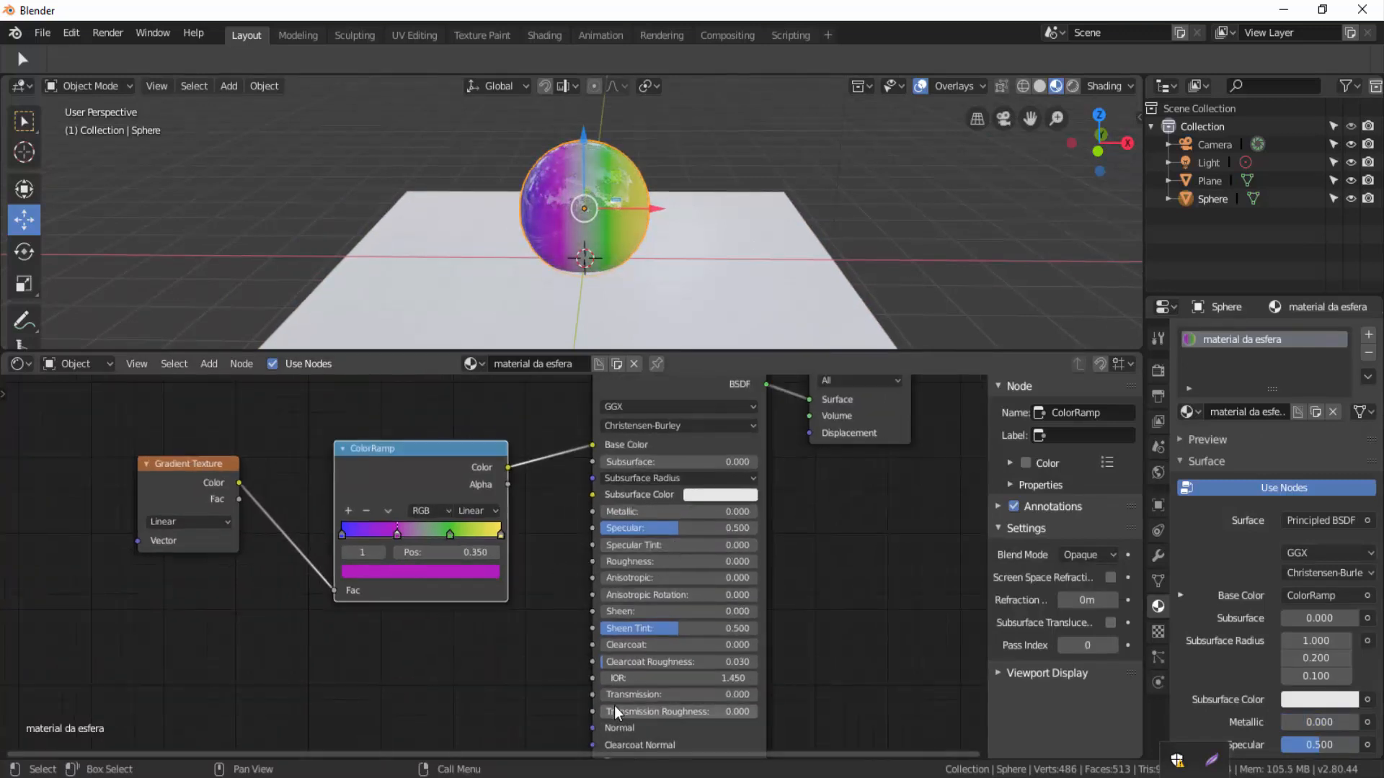
drag(615, 696, 750, 696)
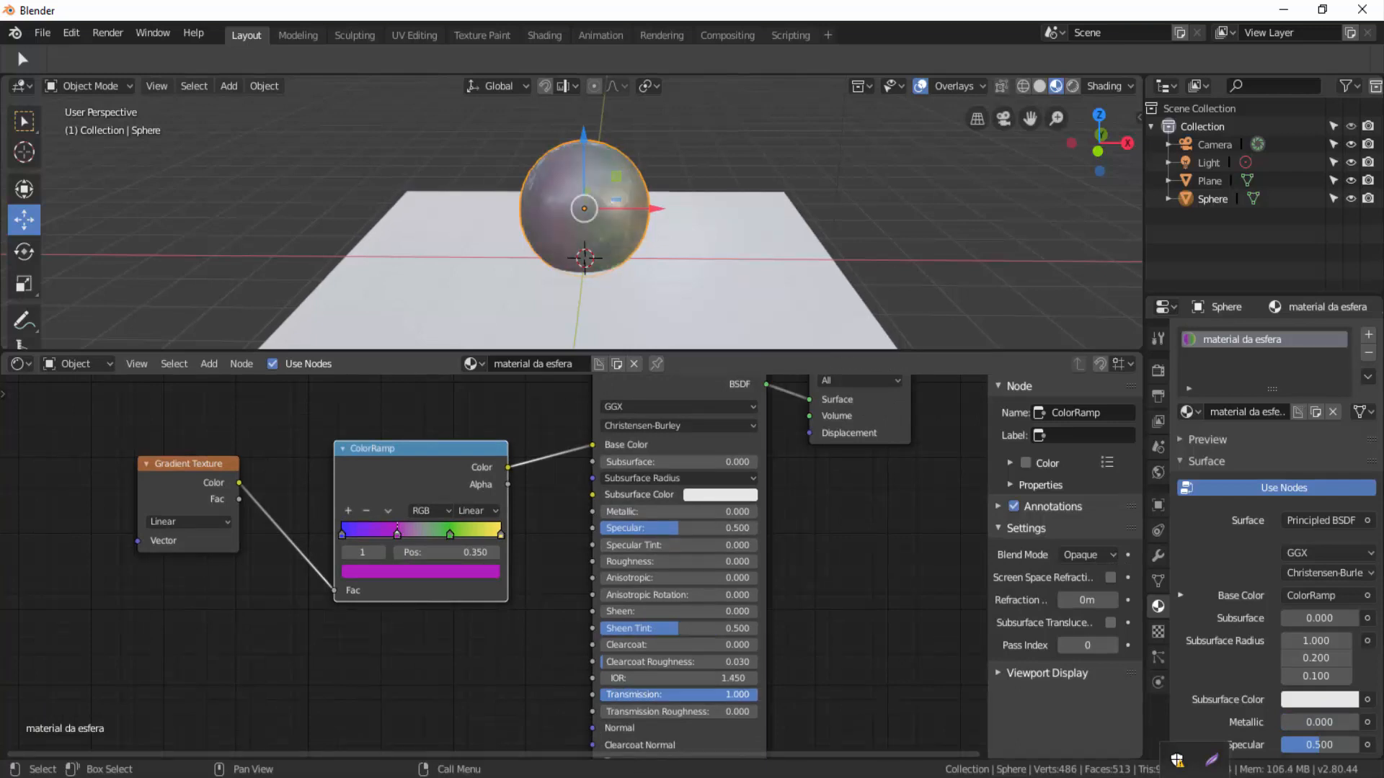
scroll(791, 221, up, 2)
middle_drag(791, 221, 759, 248)
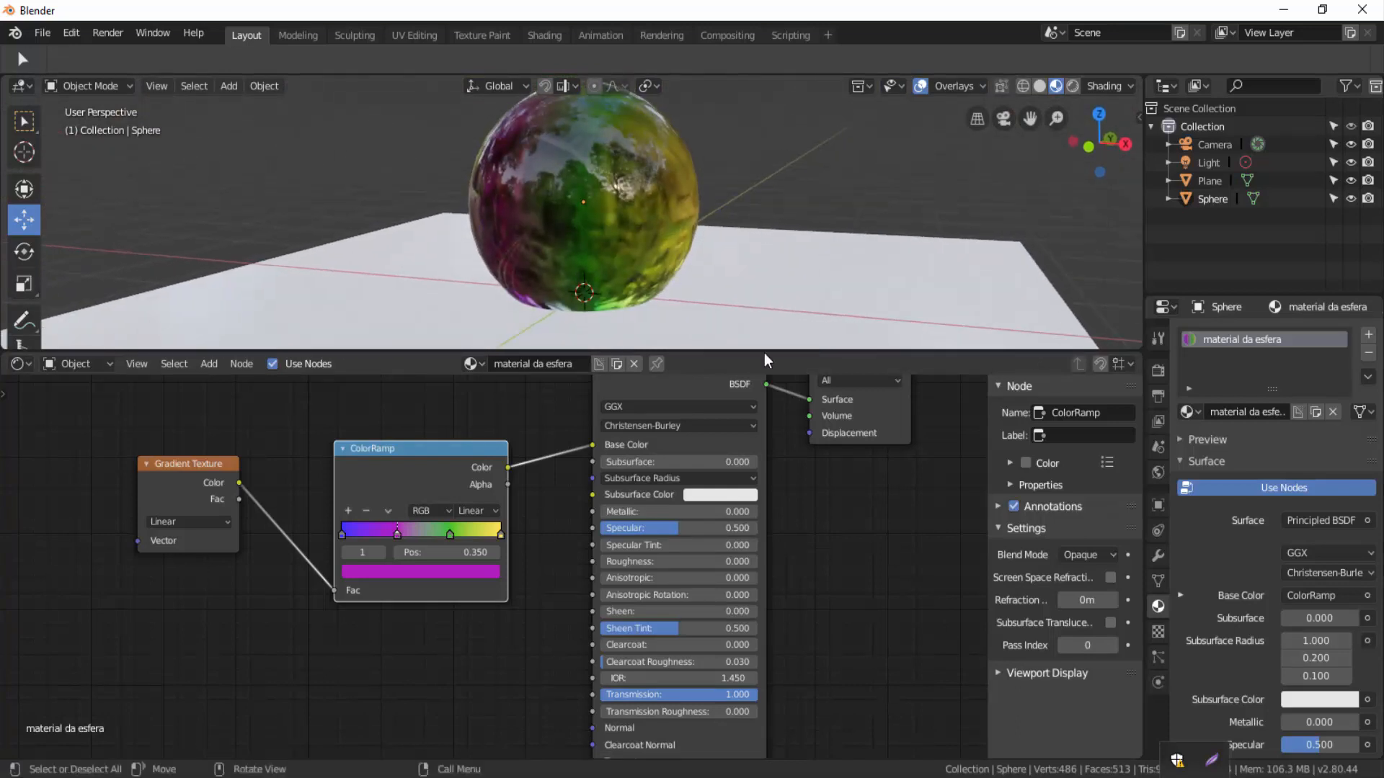
drag(647, 511, 757, 511)
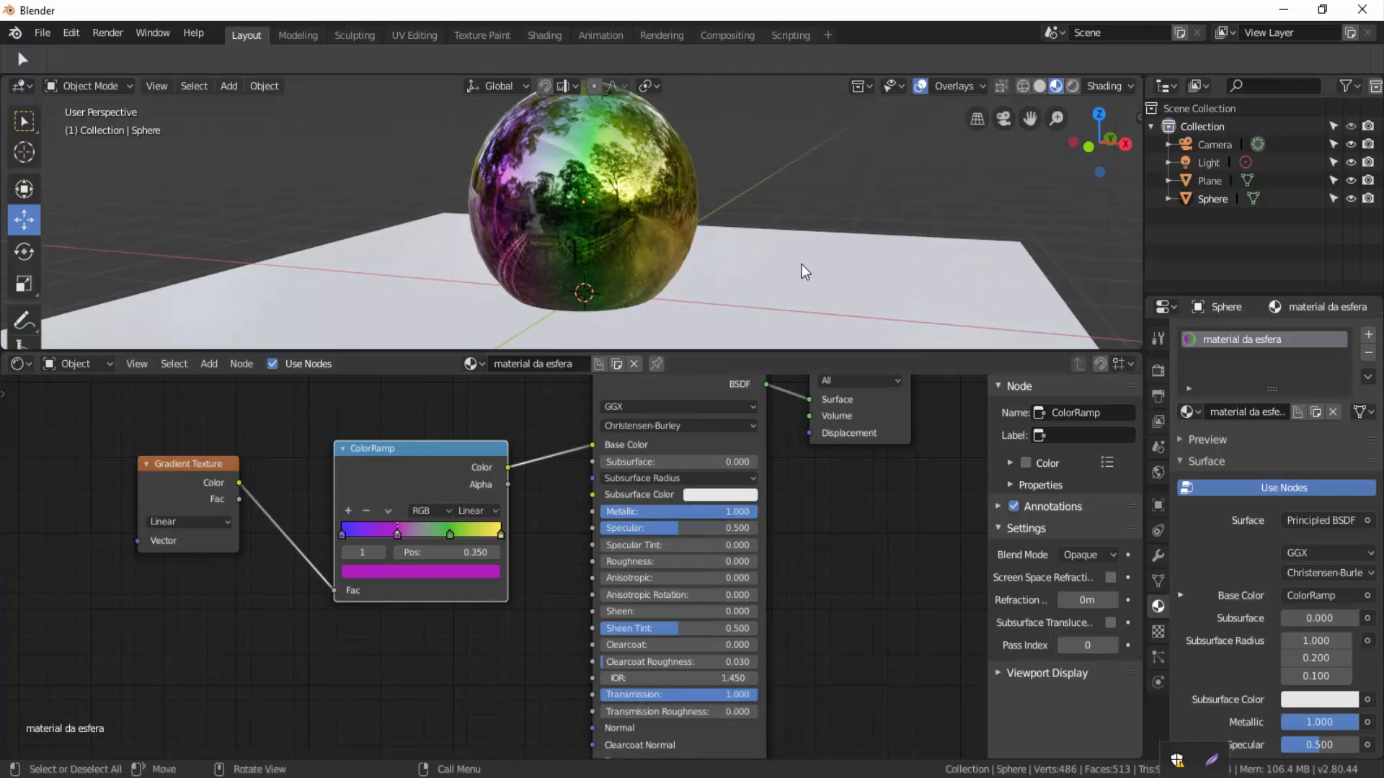
middle_drag(803, 270, 756, 281)
scroll(756, 281, down, 2)
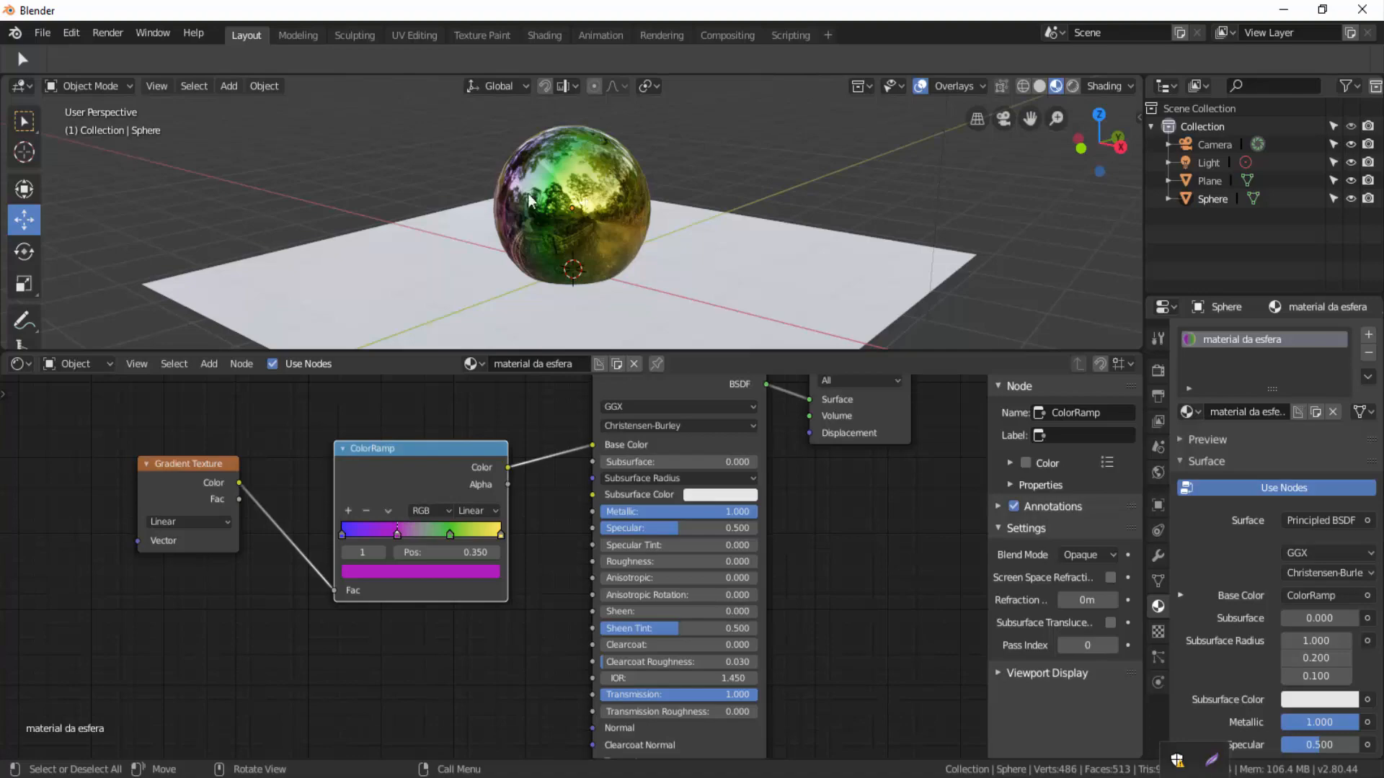
Render the scene as a still image to check the sphere material, and close the render result
click(119, 34)
click(130, 52)
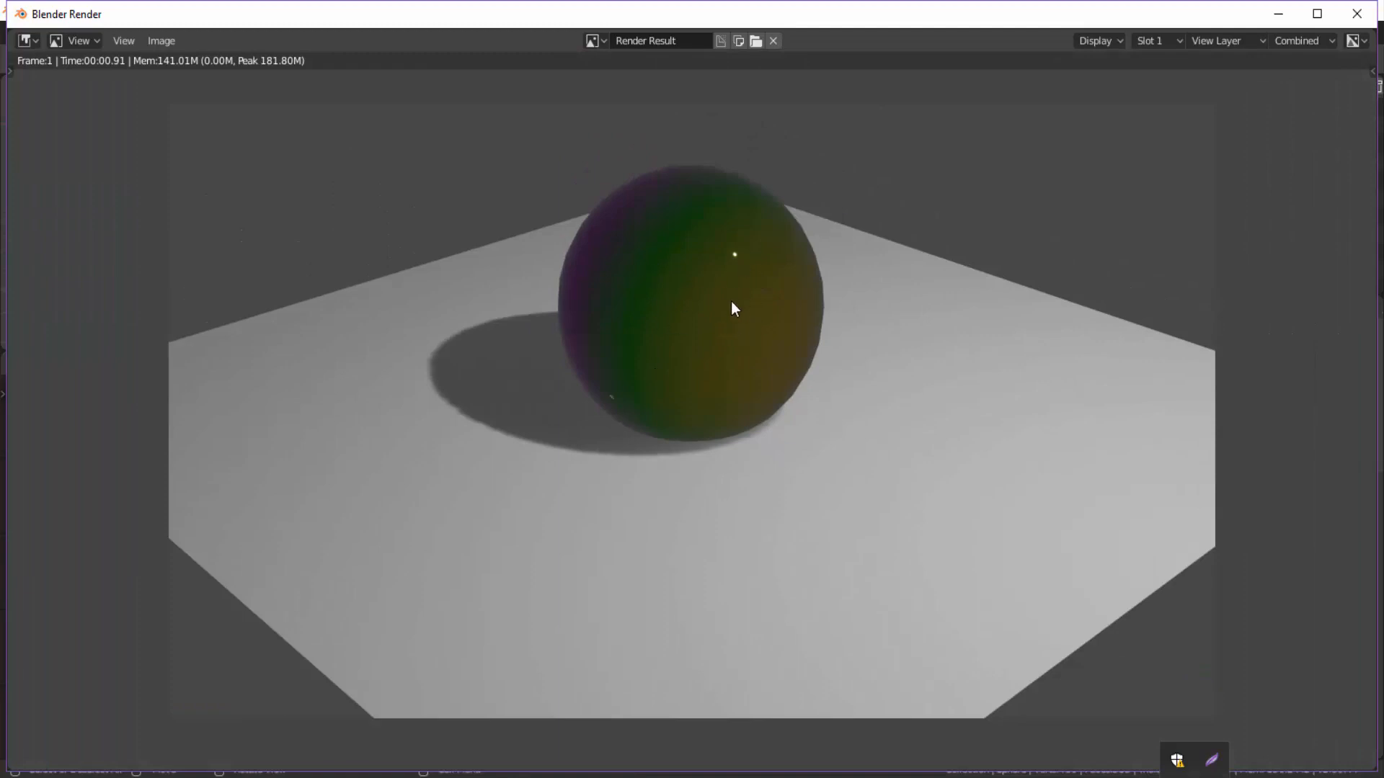
click(1356, 14)
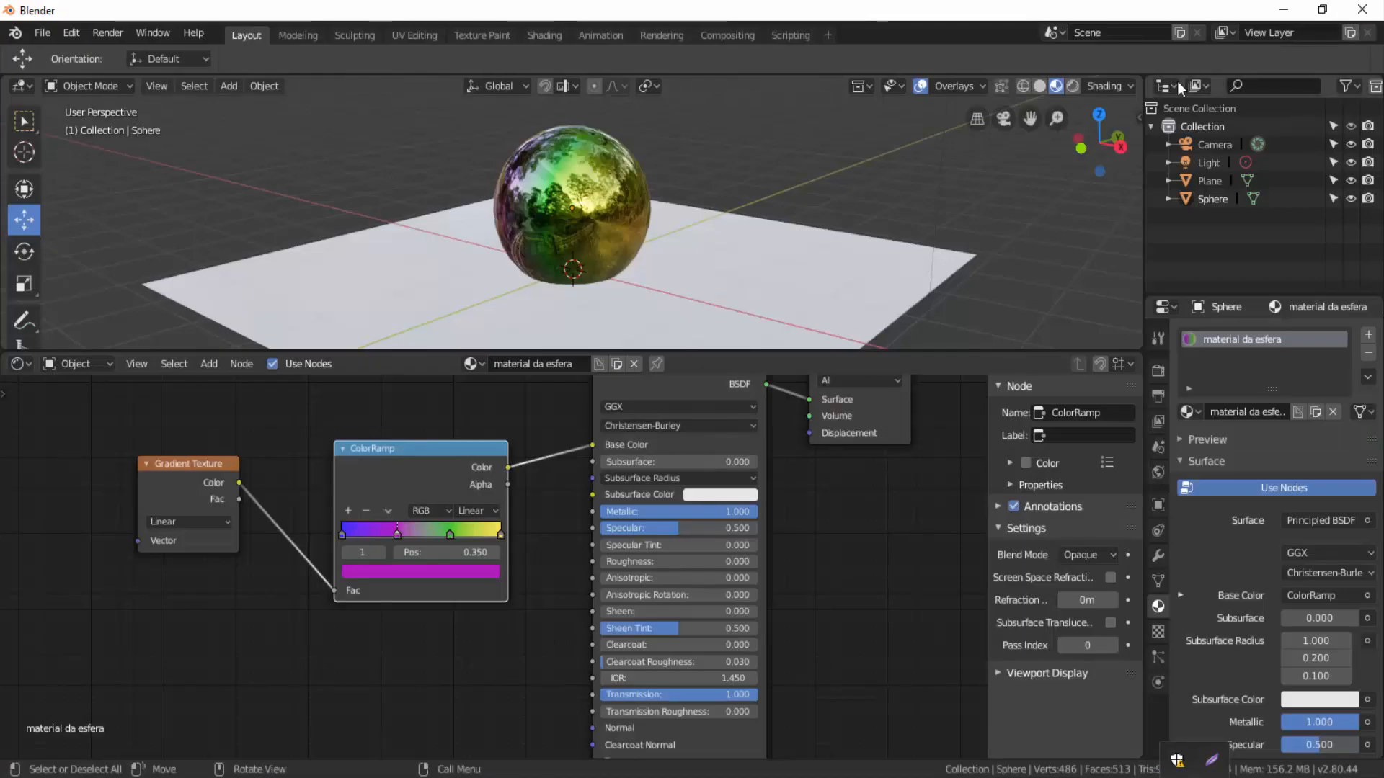
Switch the viewport to Rendered shading and assign an Environment Texture to the World background's Color
click(1079, 85)
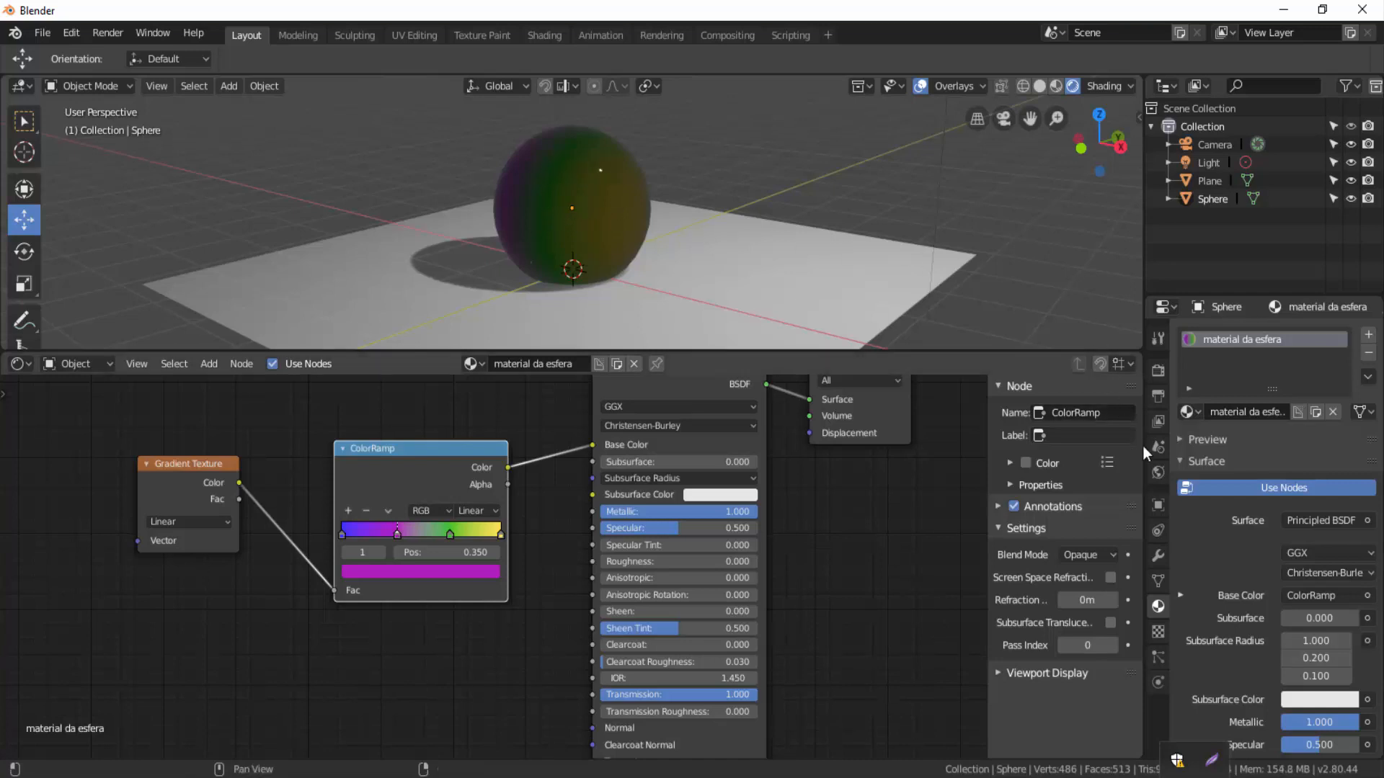
click(1158, 472)
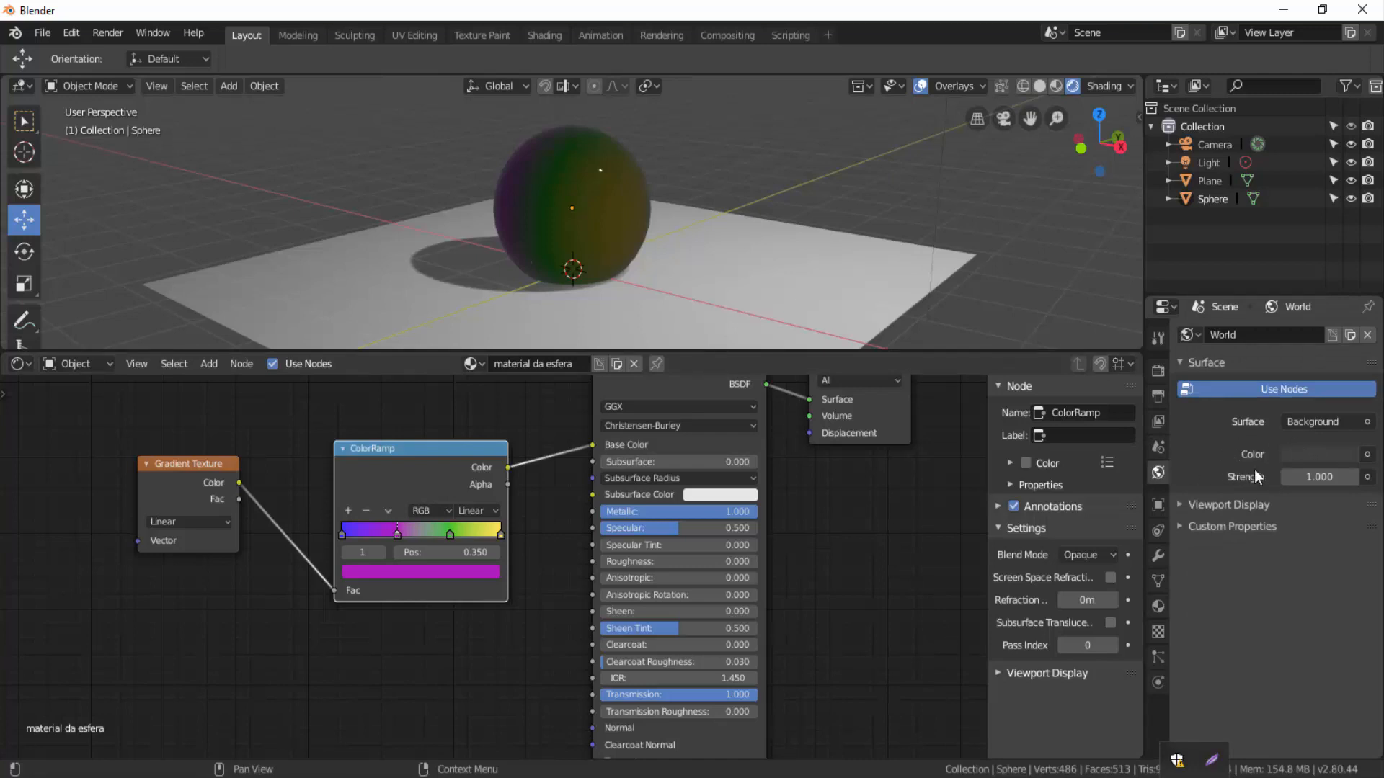
click(1367, 455)
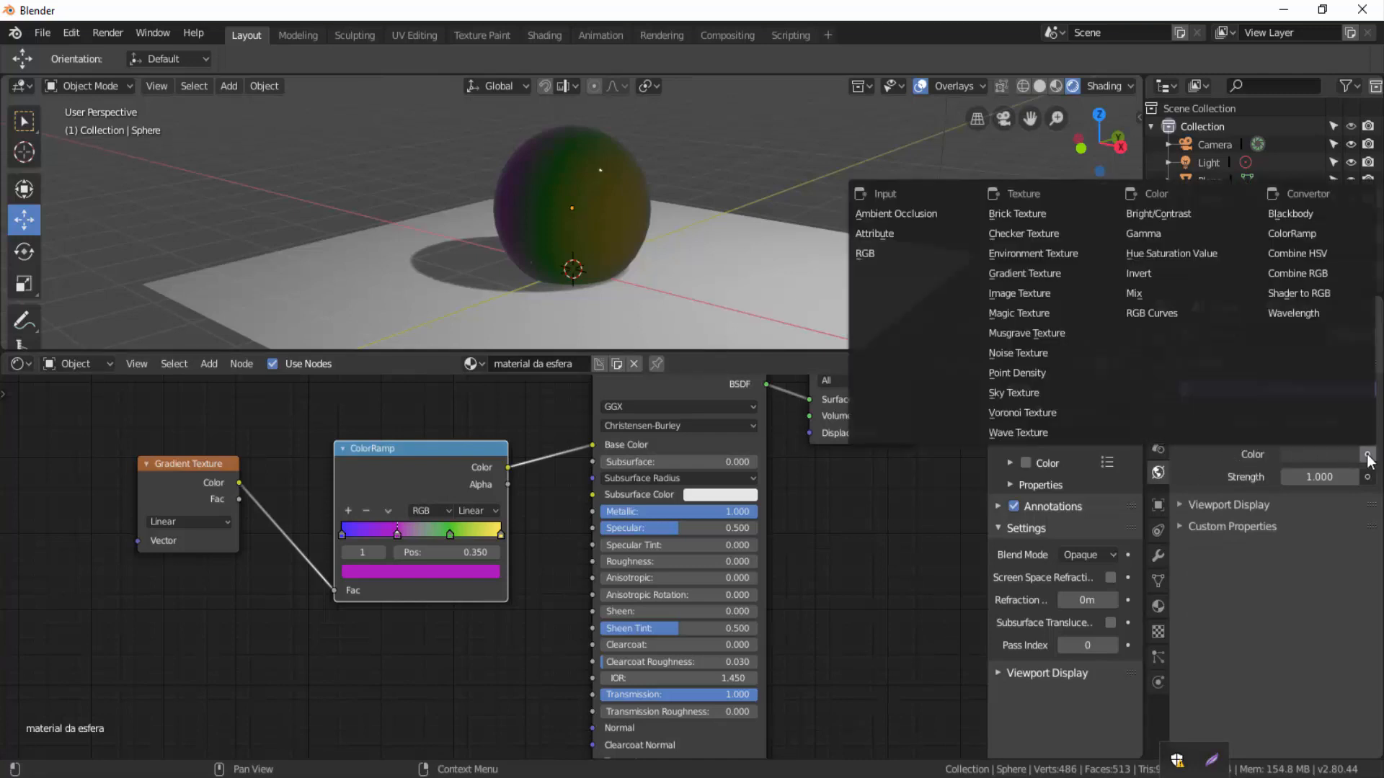
click(1057, 256)
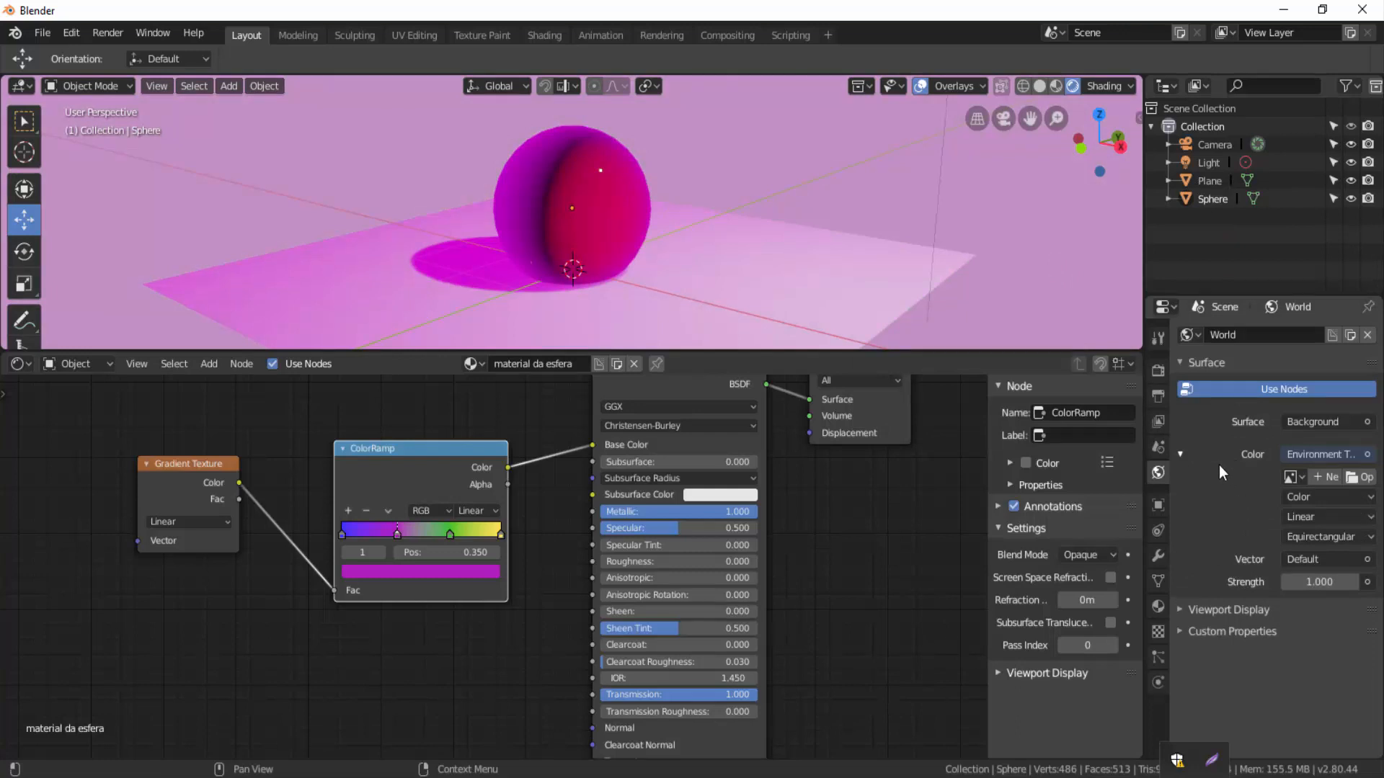
Load HDRI 1.jpg from the bookmarked HDRI folder as the World's environment image, browsing the files as thumbnails
click(1360, 477)
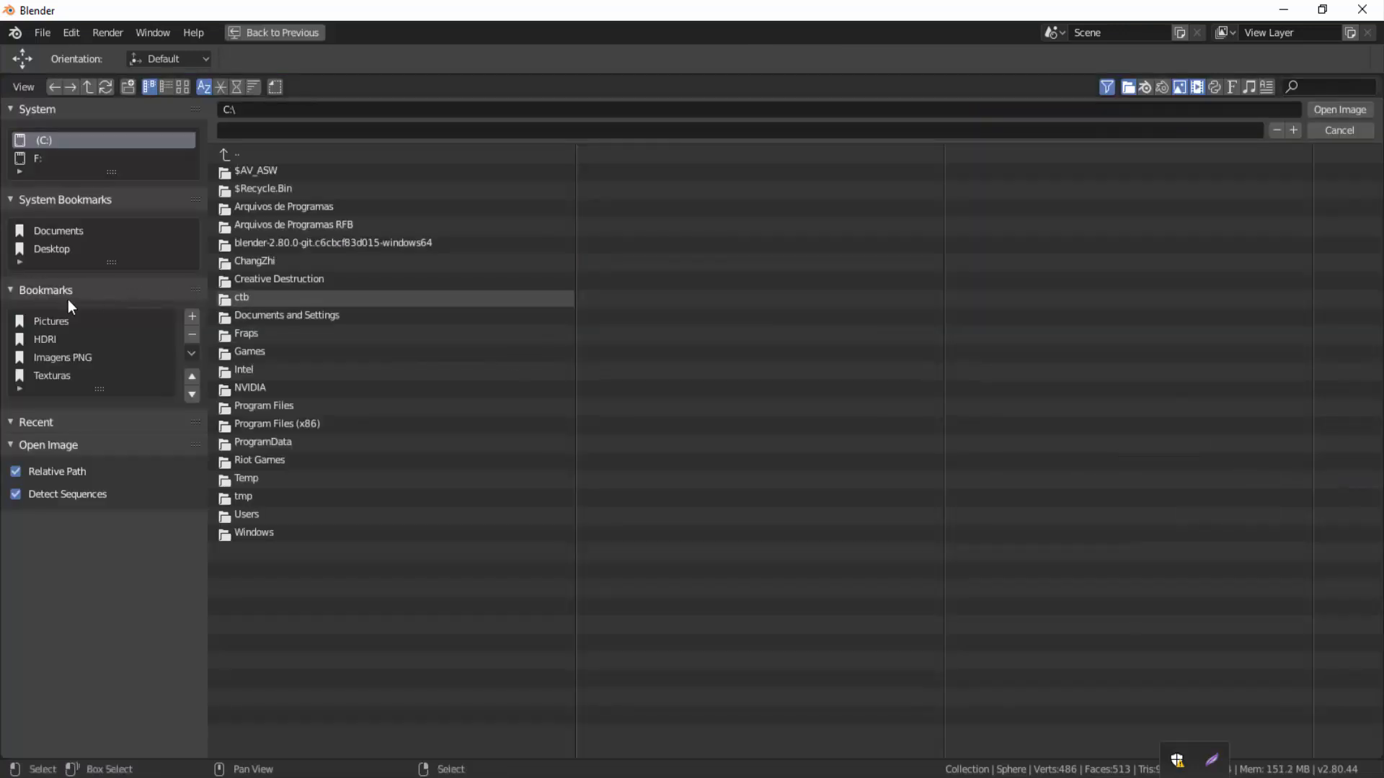
click(38, 337)
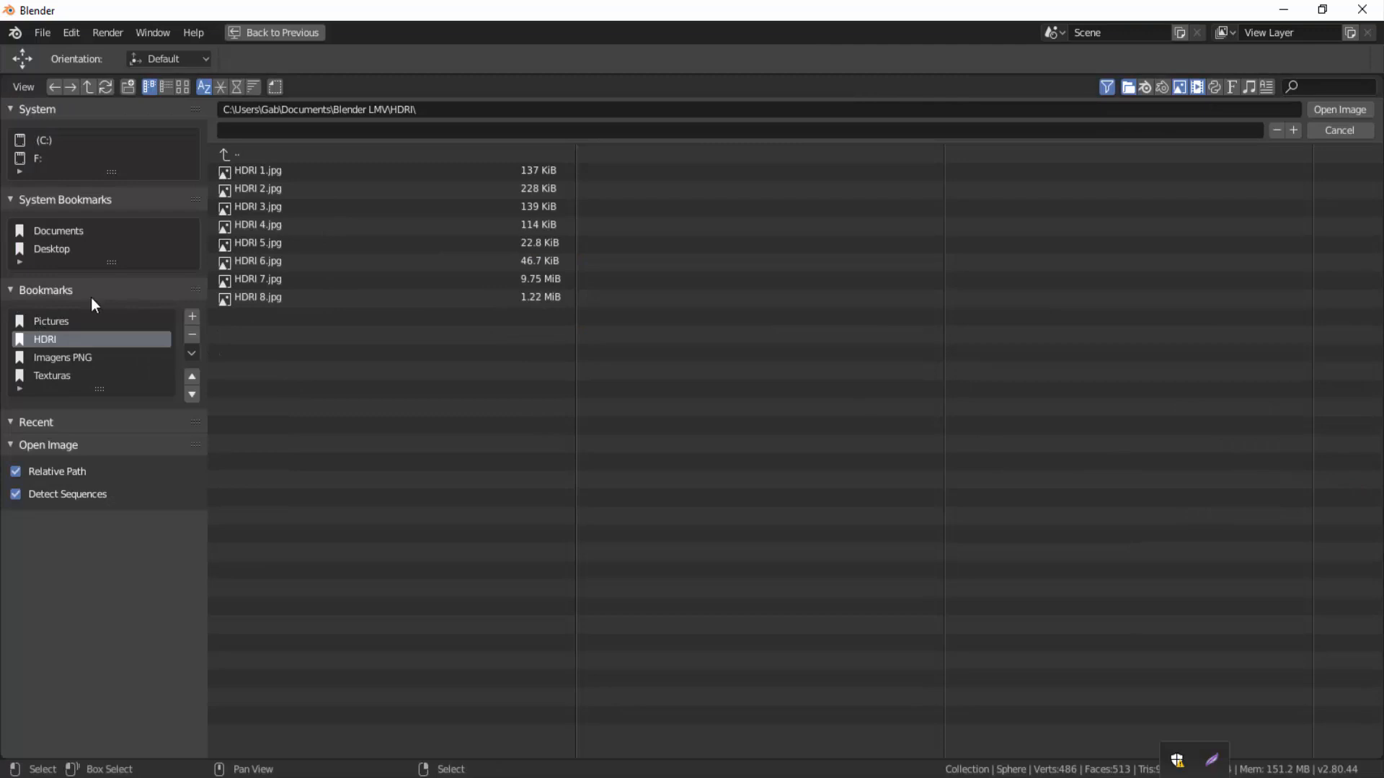
click(182, 87)
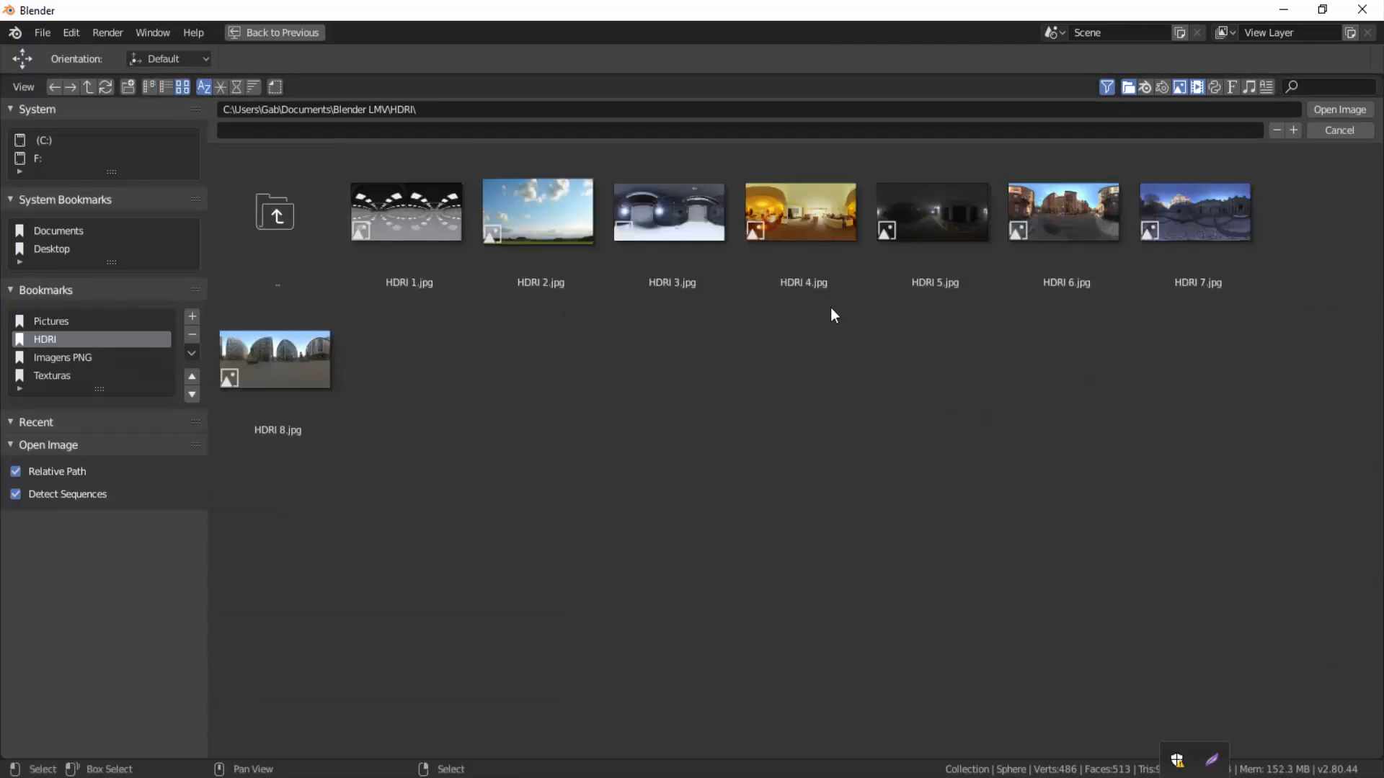
click(418, 193)
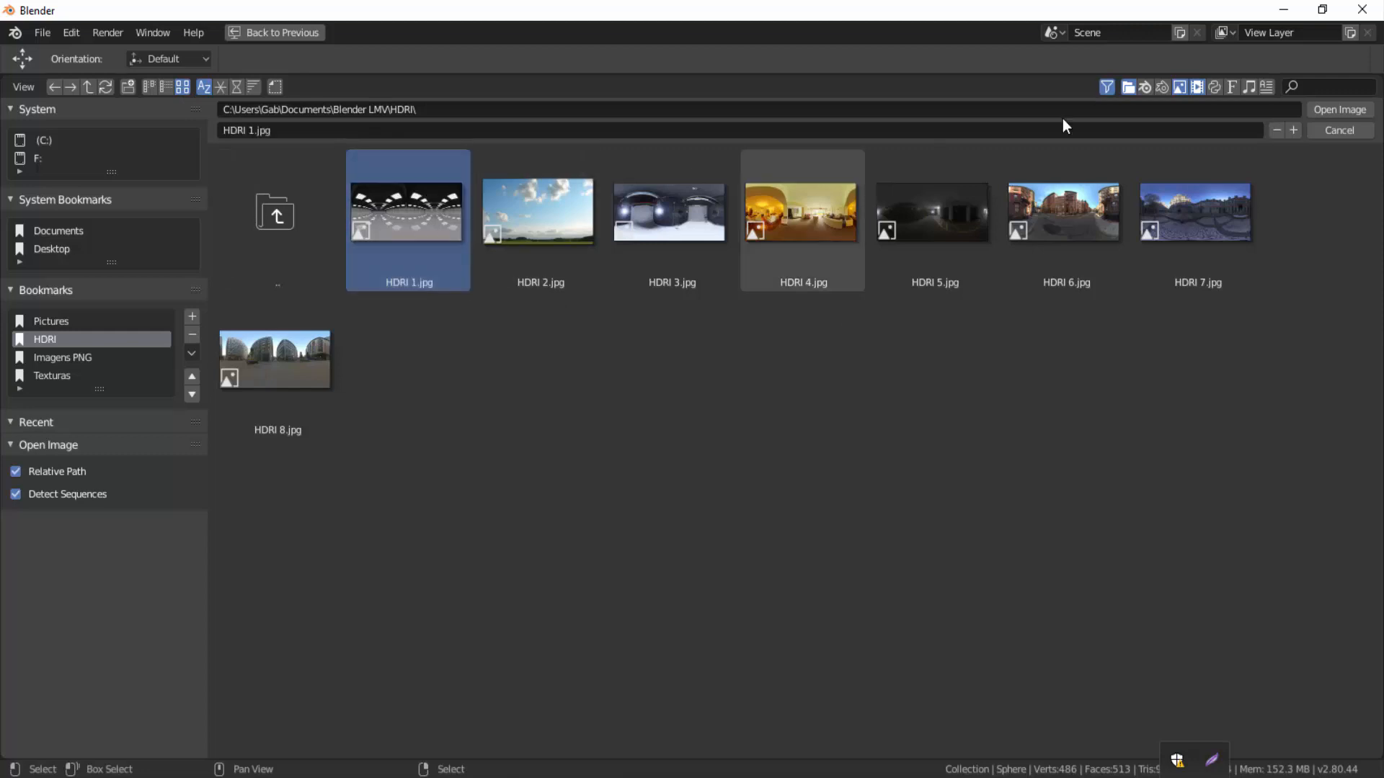
click(1335, 111)
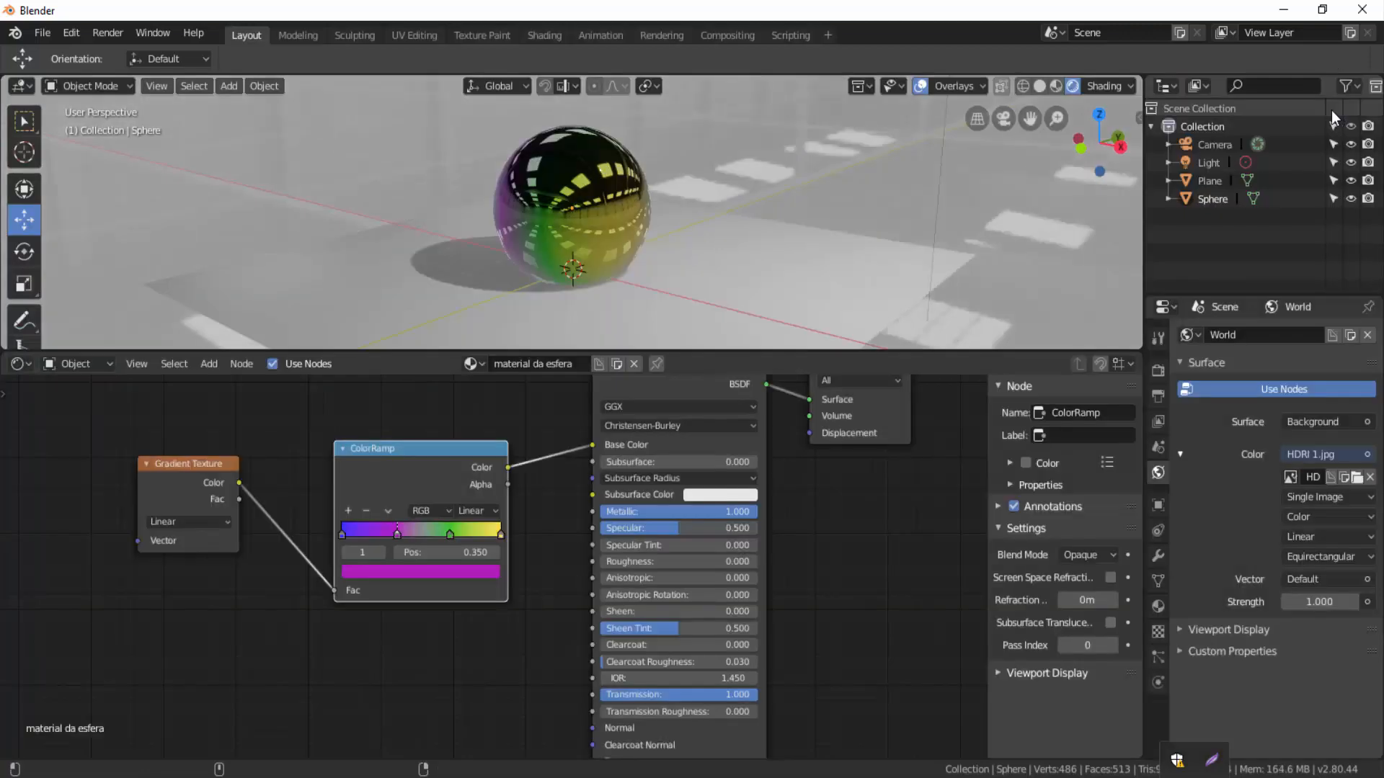
Render a still image to inspect the metallic gradient sphere under the HDRI lighting, and close the render result
middle_drag(871, 196, 681, 216)
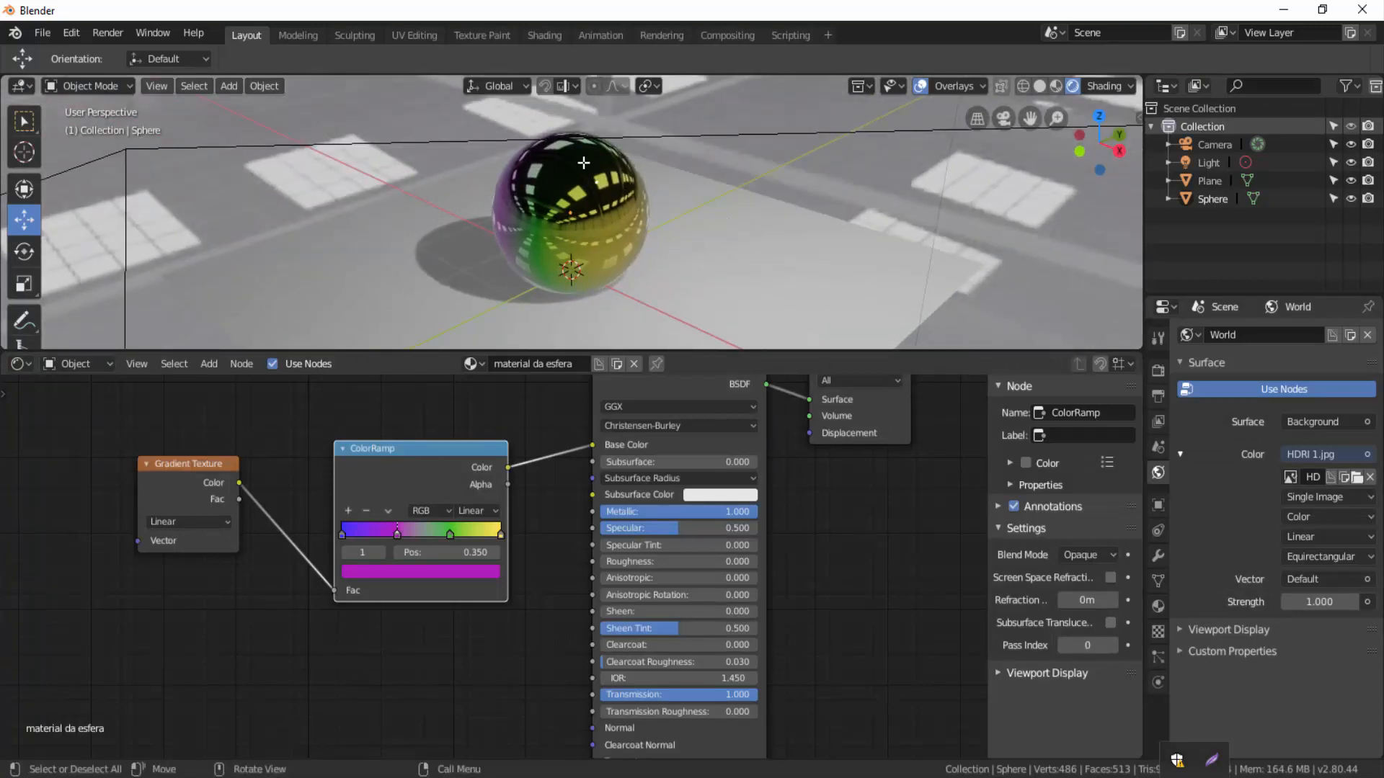
scroll(649, 184, up, 3)
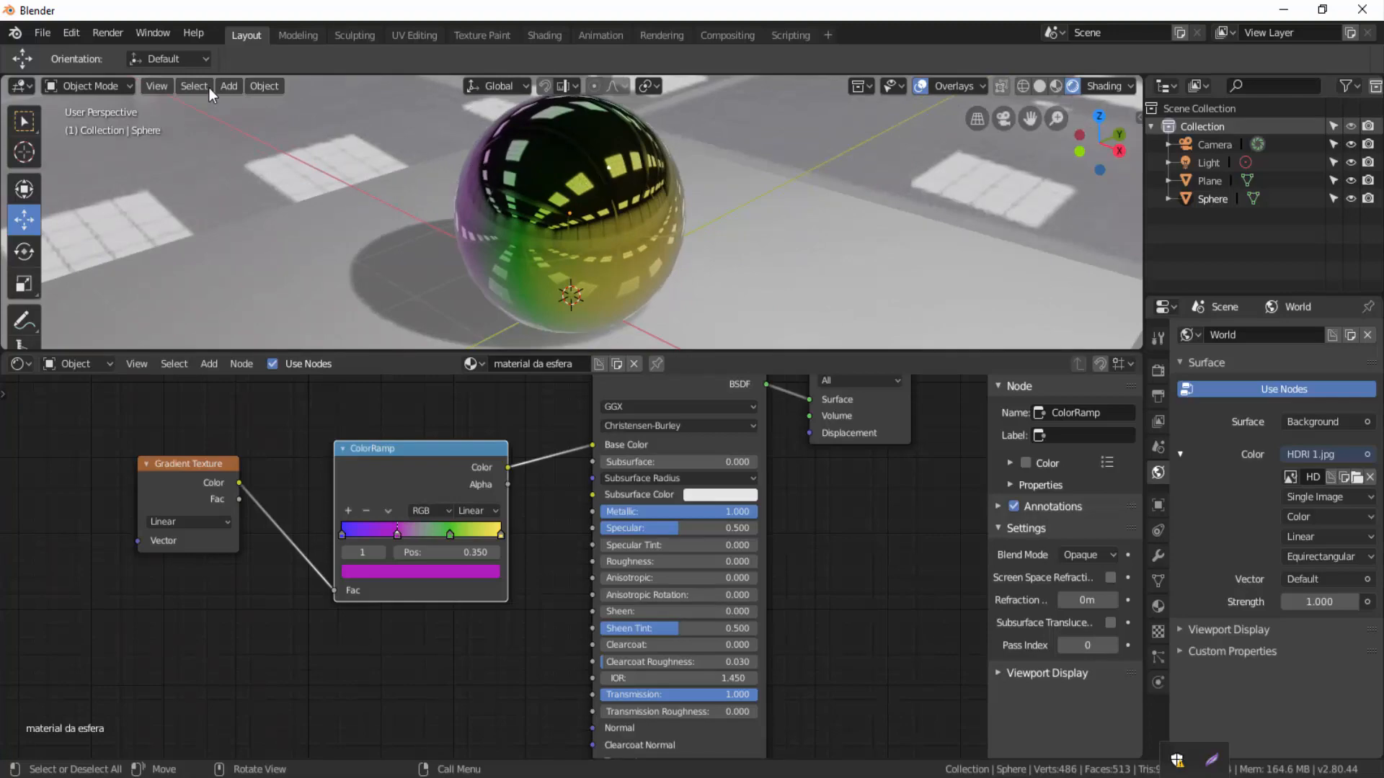
click(105, 33)
click(120, 53)
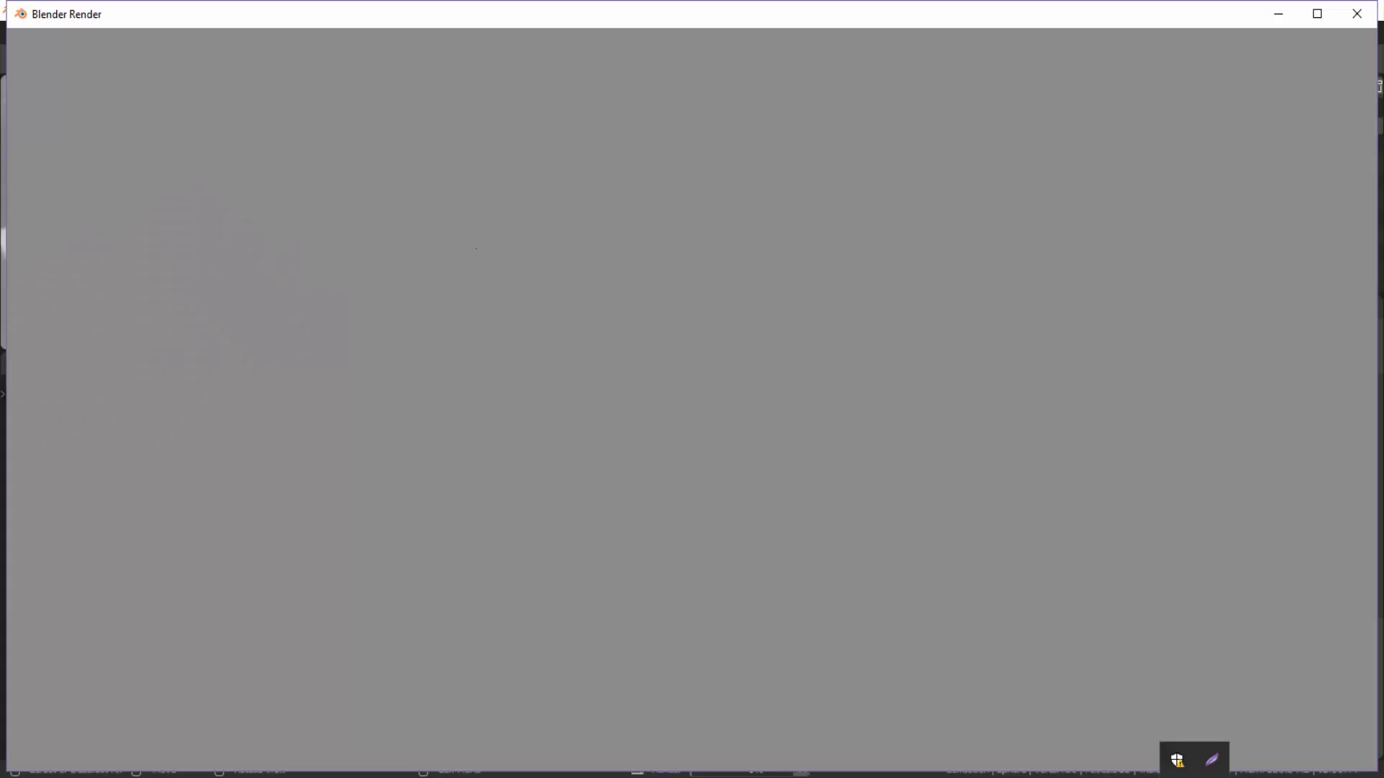
scroll(705, 266, down, 1)
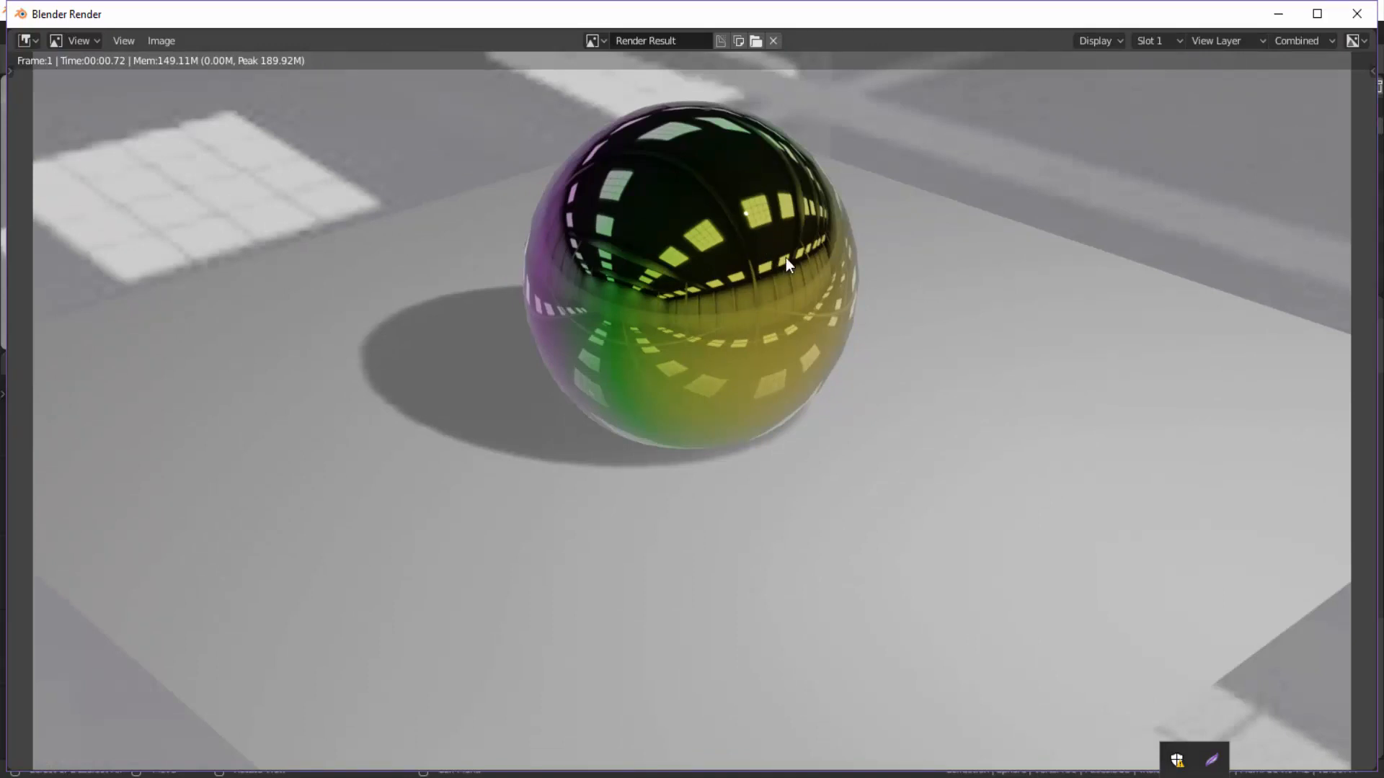
middle_drag(837, 262, 812, 283)
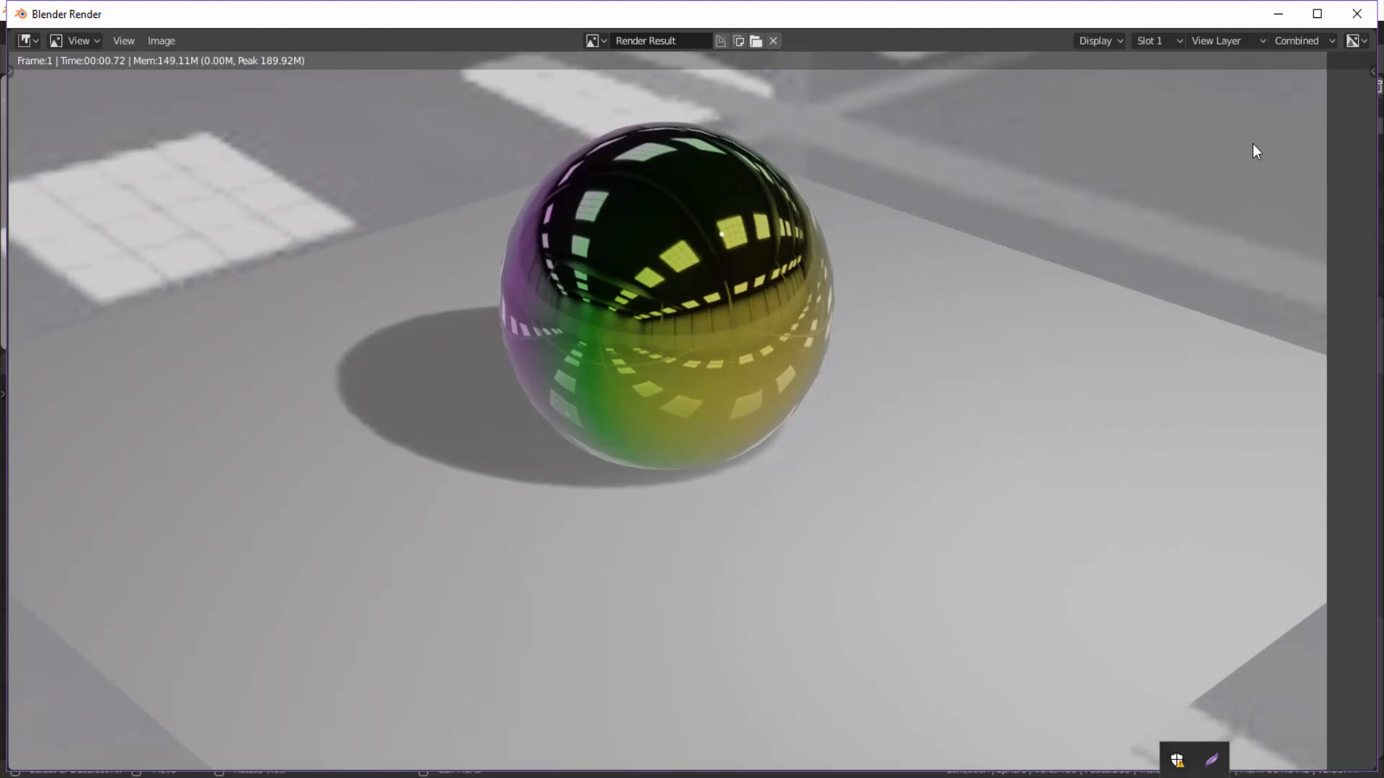
click(1357, 14)
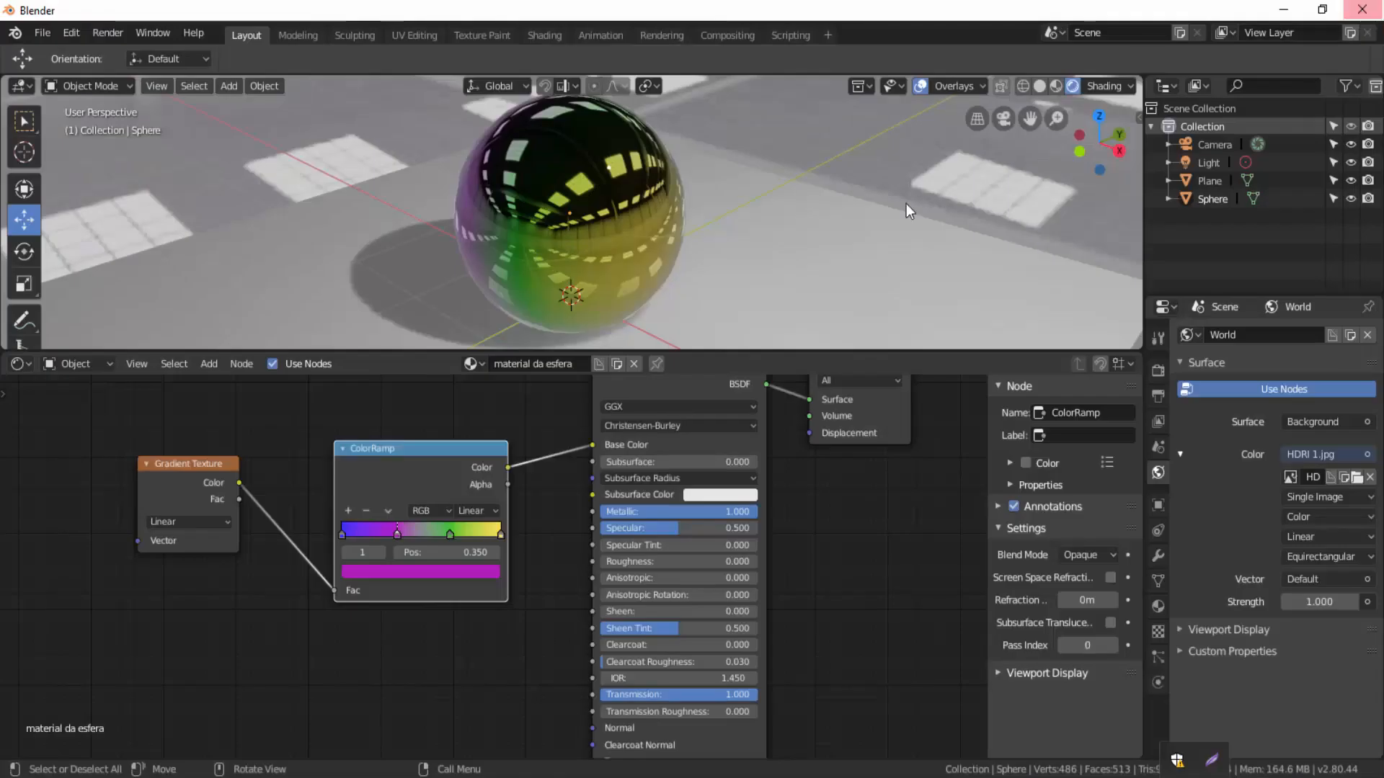
Set the Principled BSDF's Metallic to 0.000, and render the scene as a still image to check the change
drag(678, 512, 634, 512)
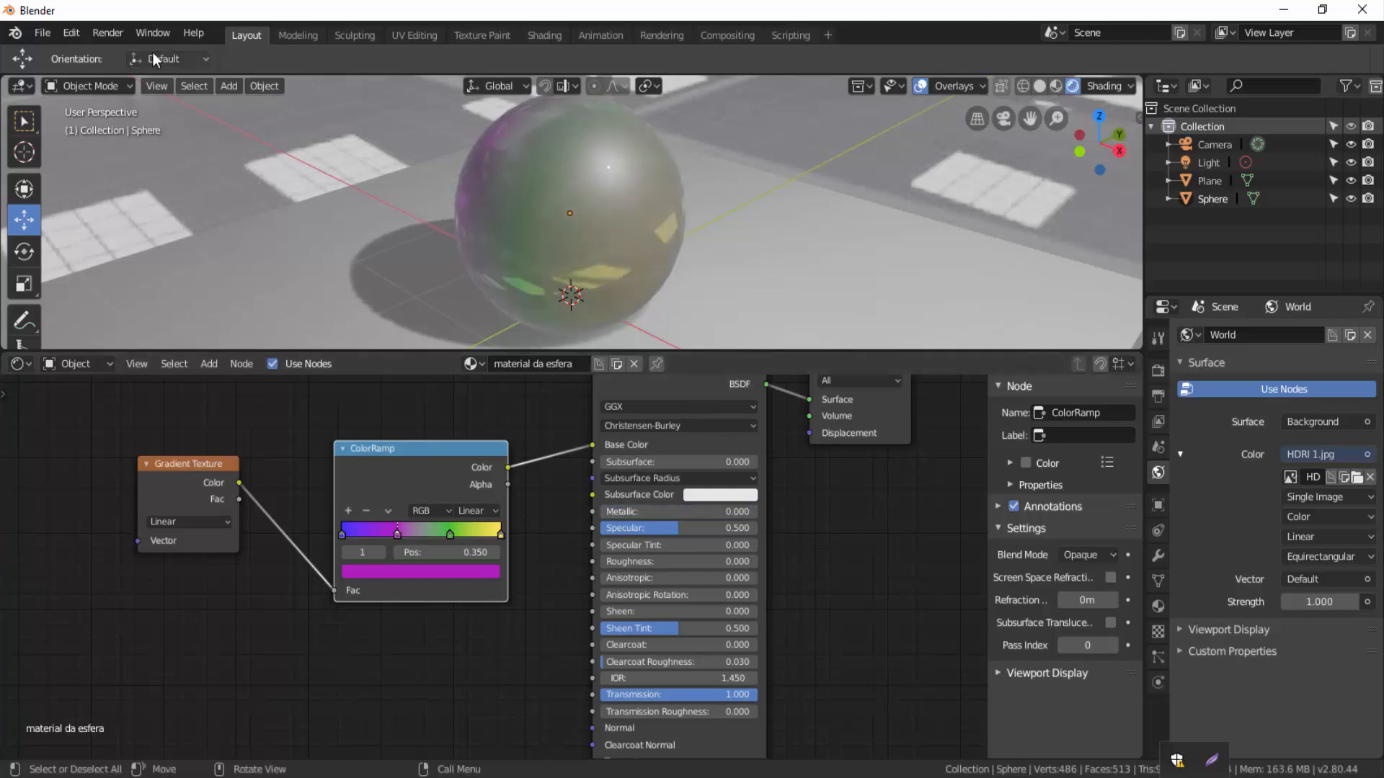
click(98, 32)
click(116, 48)
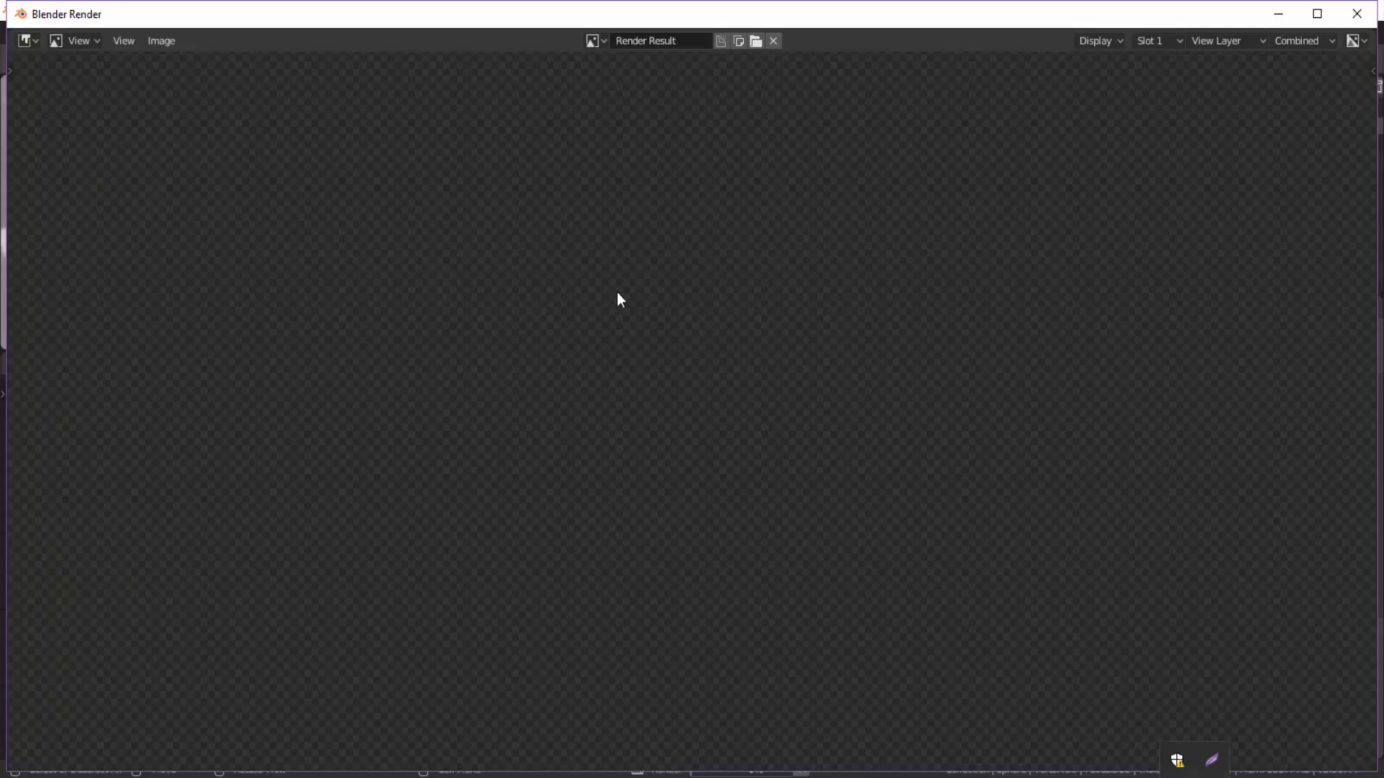
key(Escape)
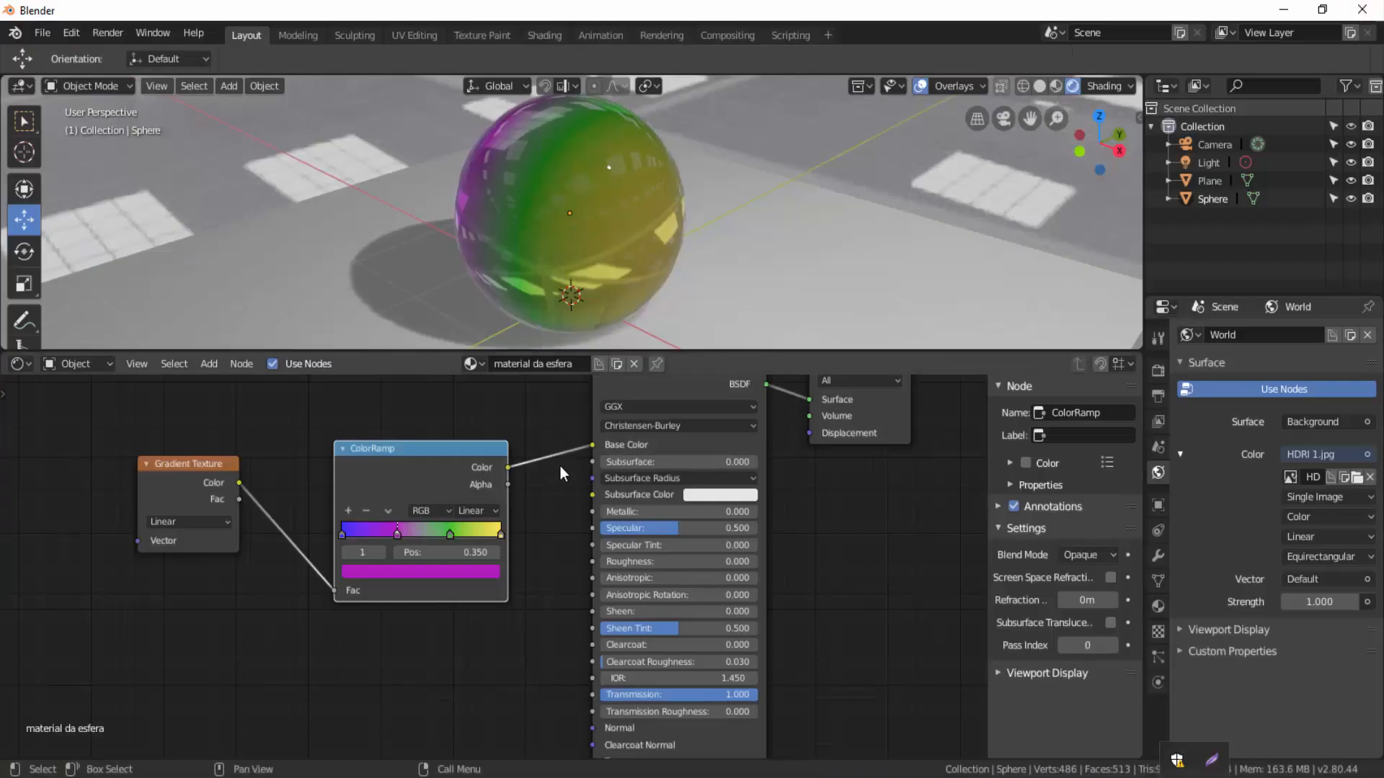
Disconnect the ColorRamp from the Principled BSDF's Base Color, render the plain transmissive sphere as a still image, and close the render result
drag(595, 442, 586, 444)
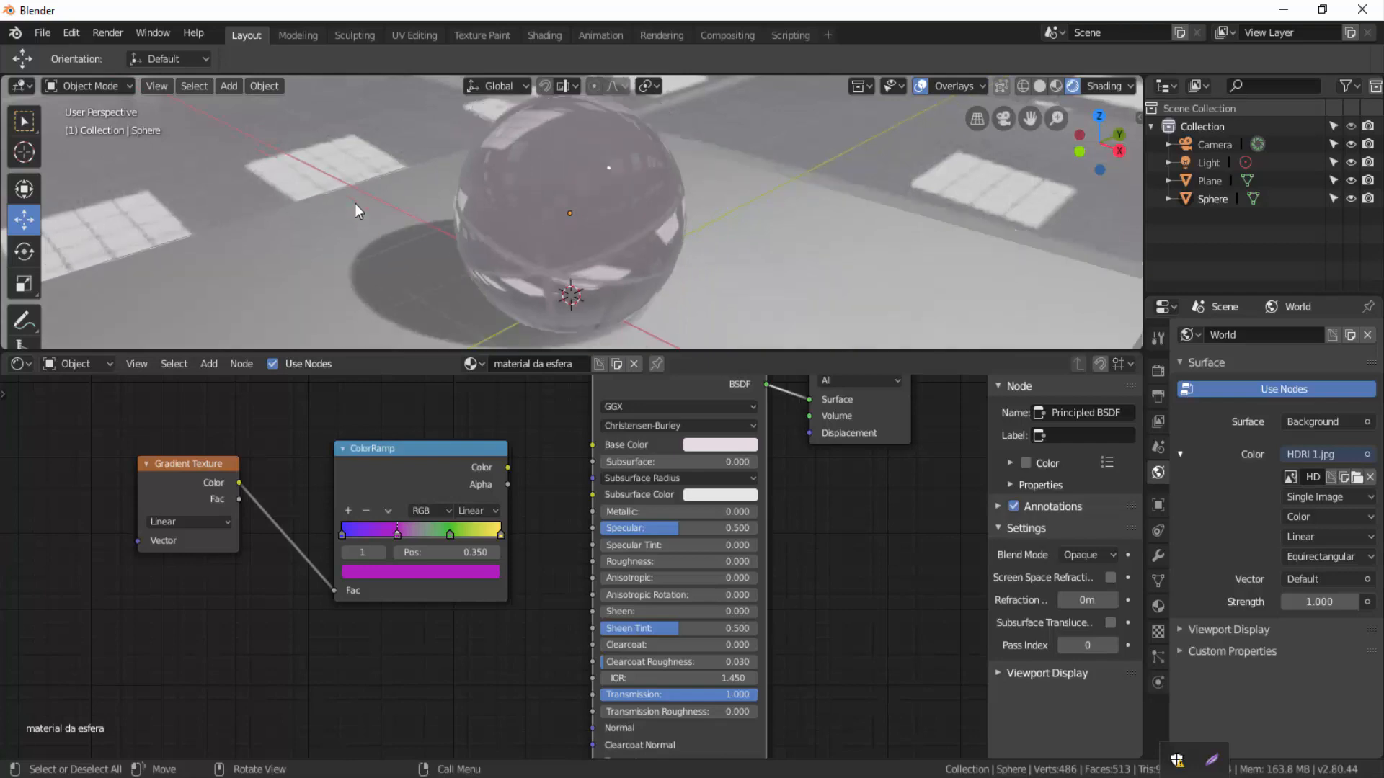
click(98, 31)
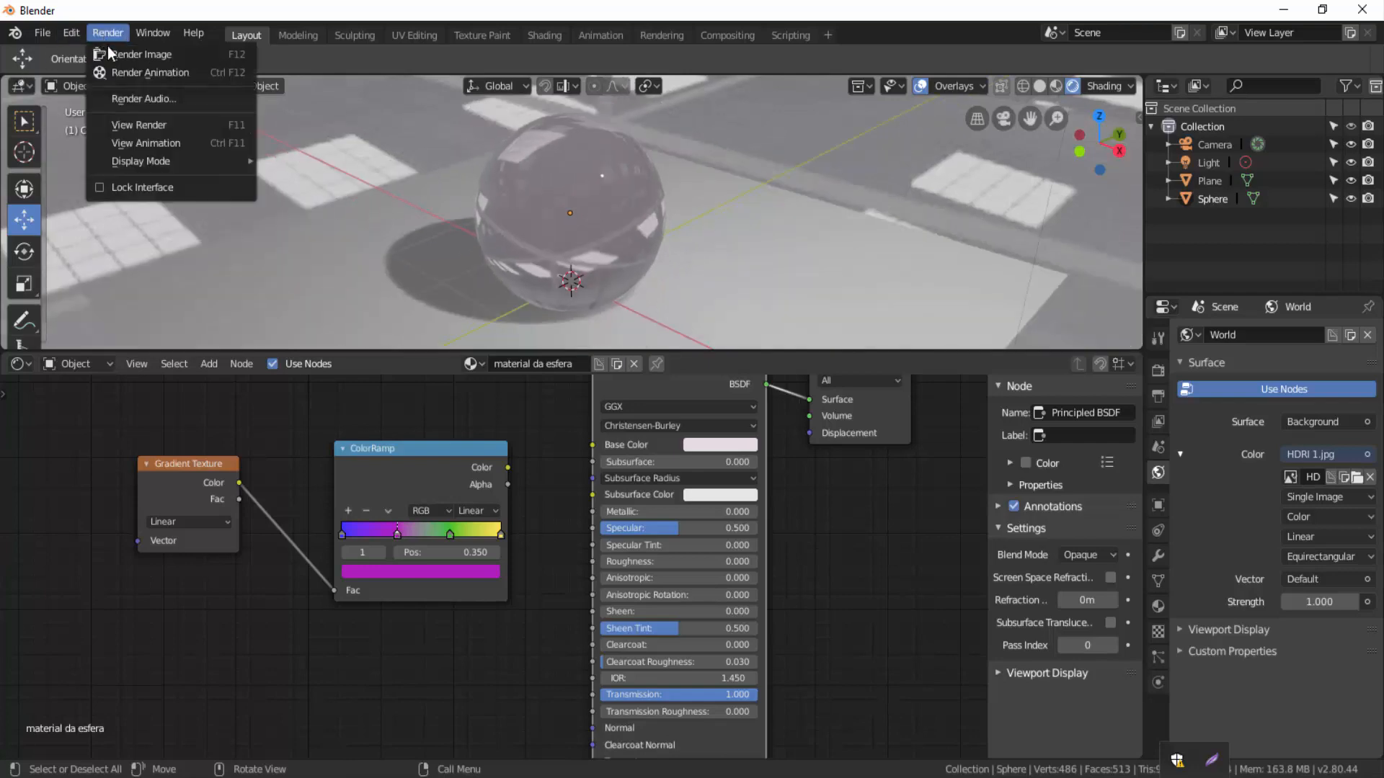
click(111, 54)
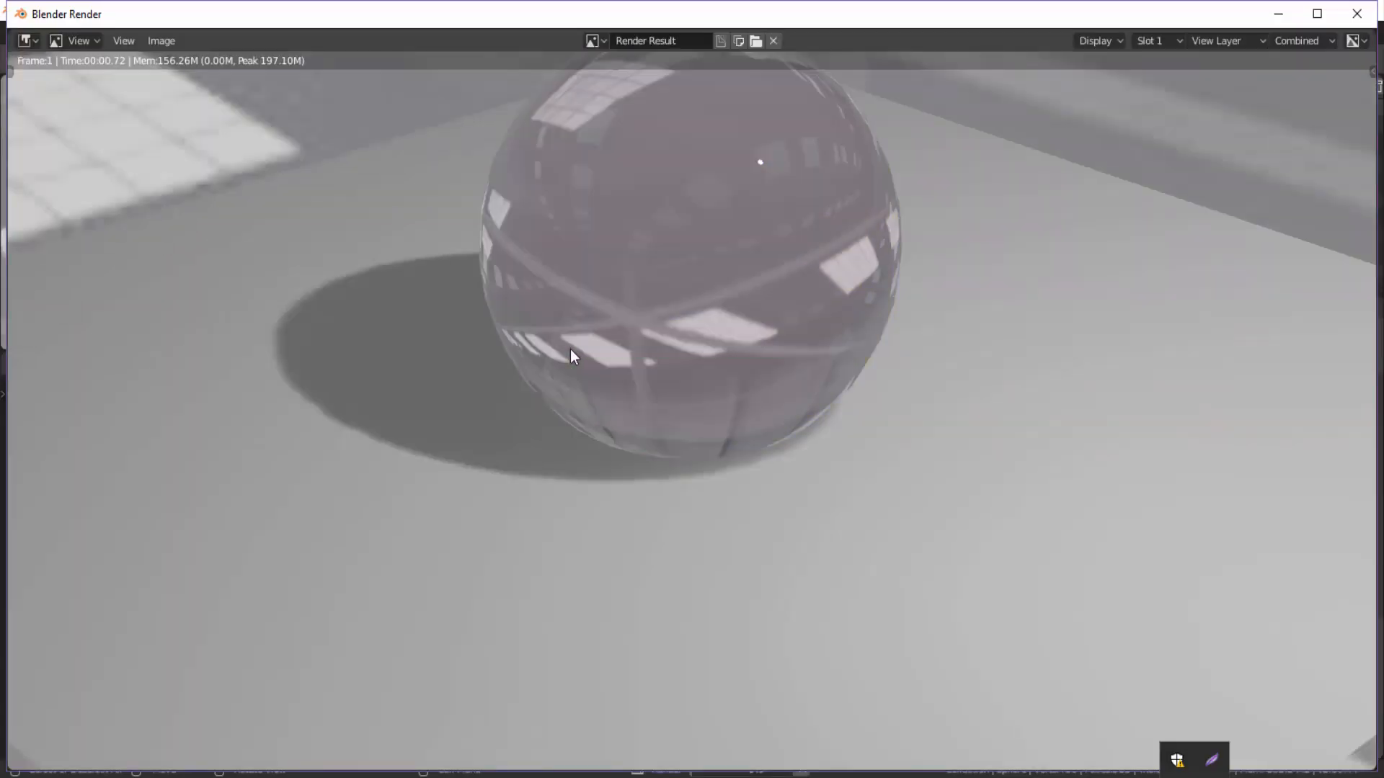
scroll(848, 291, down, 2)
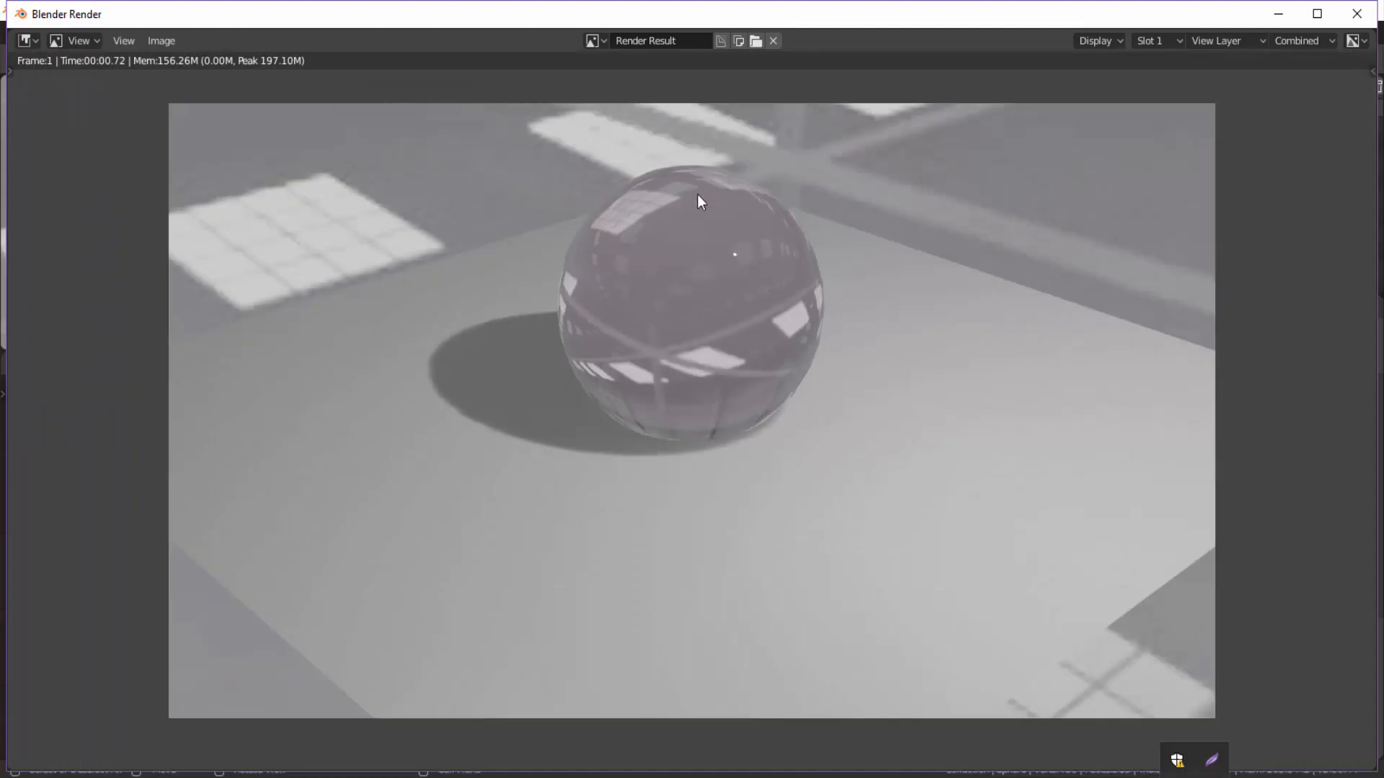
mouse_move(782, 347)
middle_down()
mouse_move(767, 368)
mouse_move(779, 349)
middle_up()
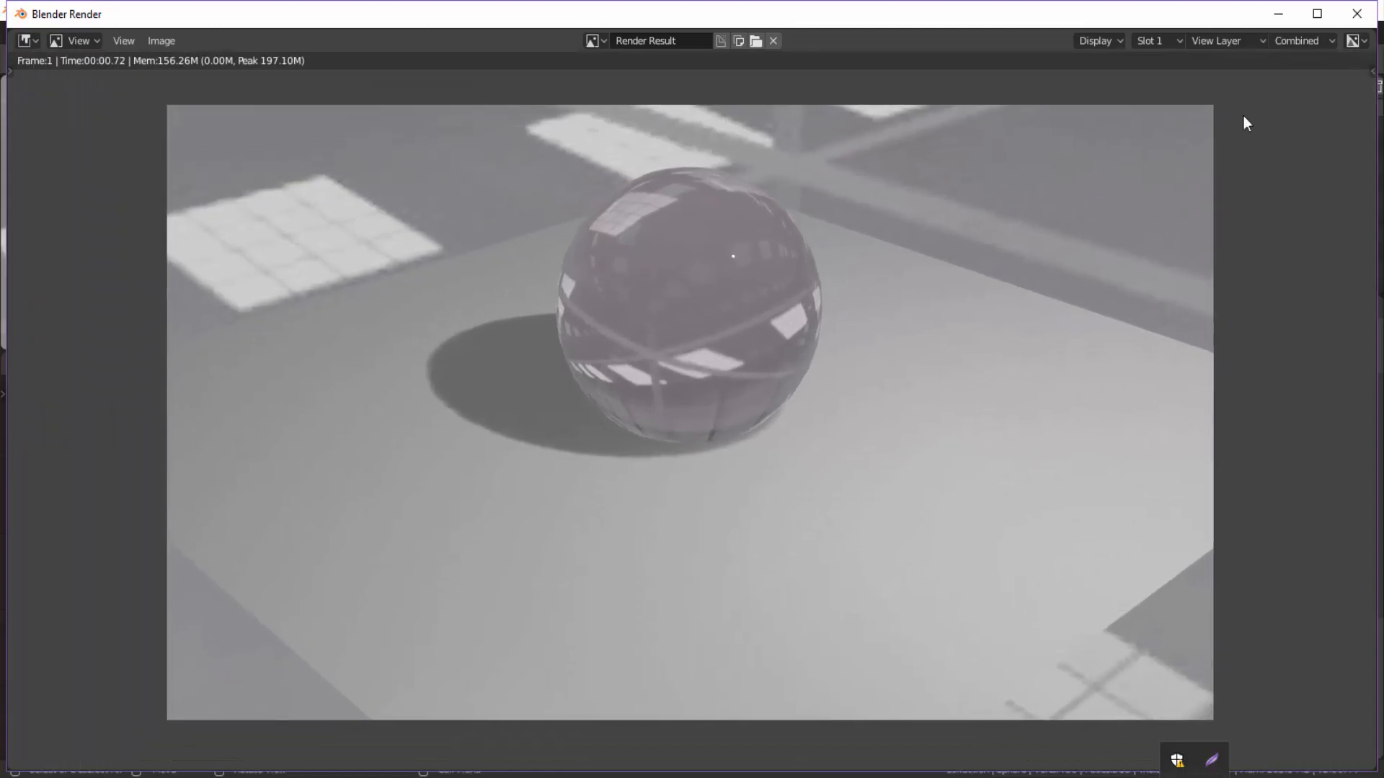
click(1358, 13)
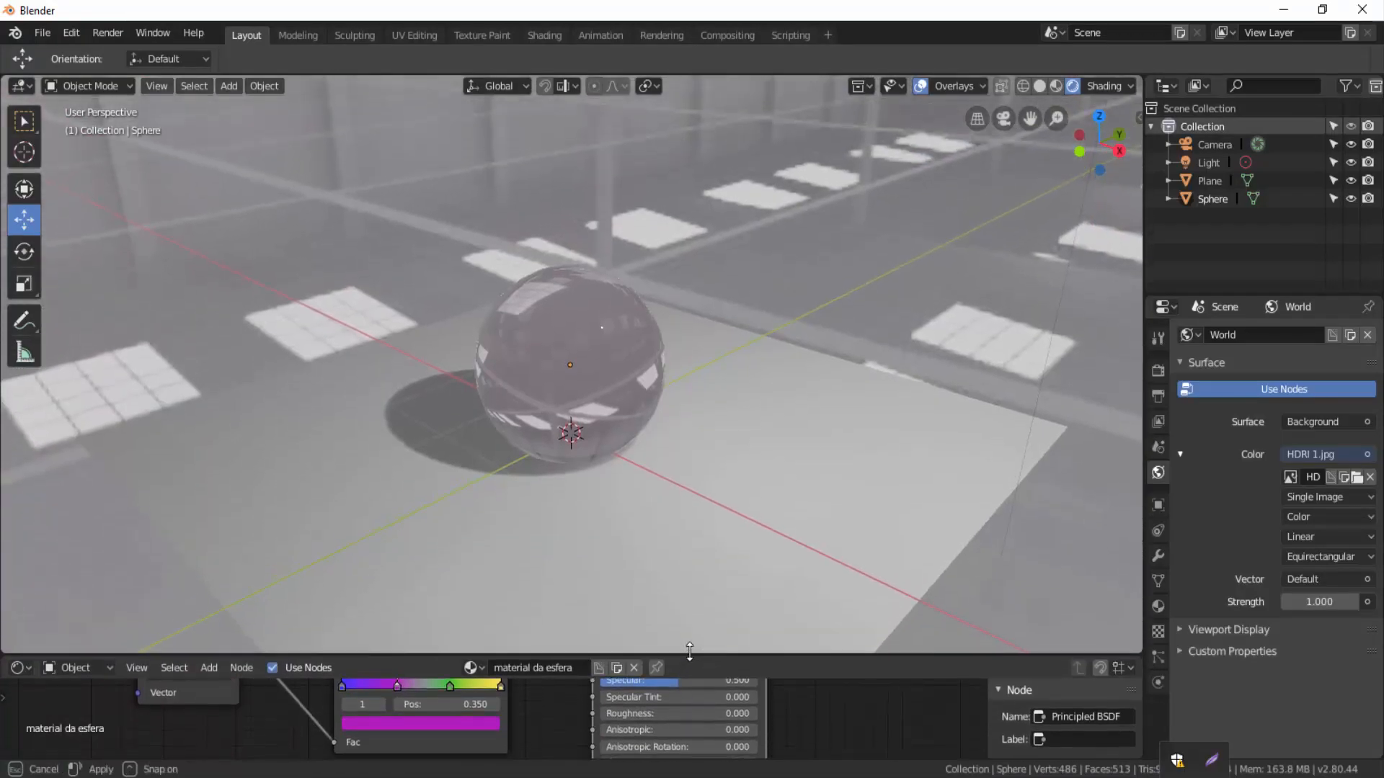